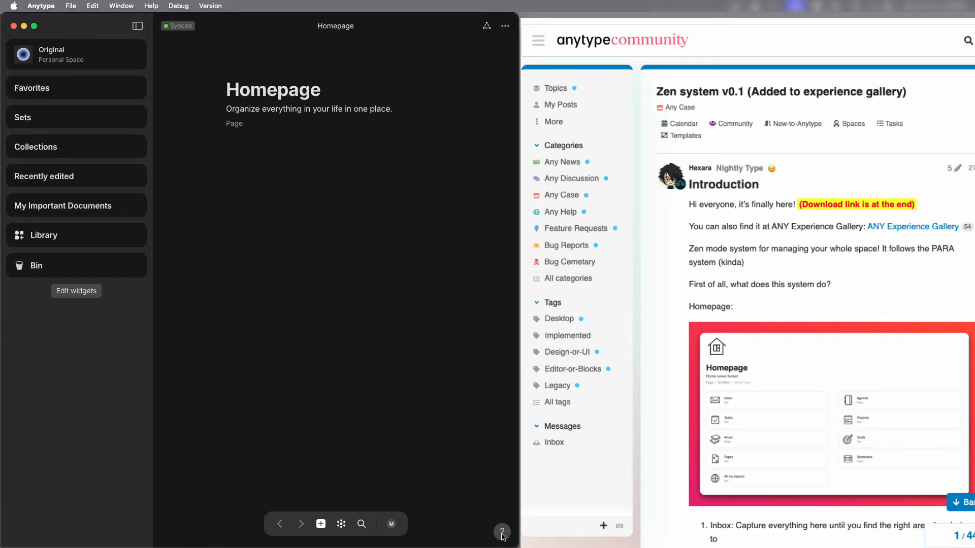
Find the Zen System experience in the ANY Experience Gallery, open it in Anytype, and close the browser window
click(502, 533)
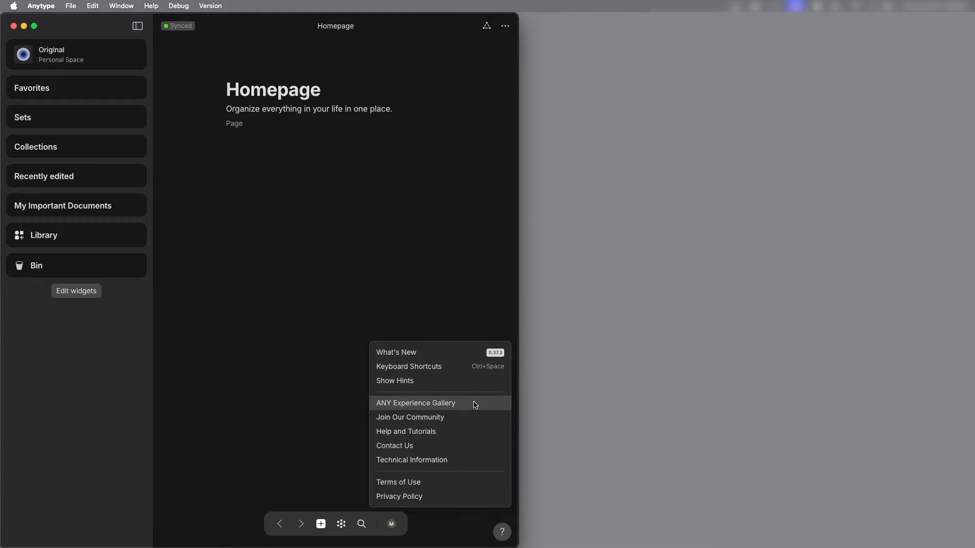
click(474, 405)
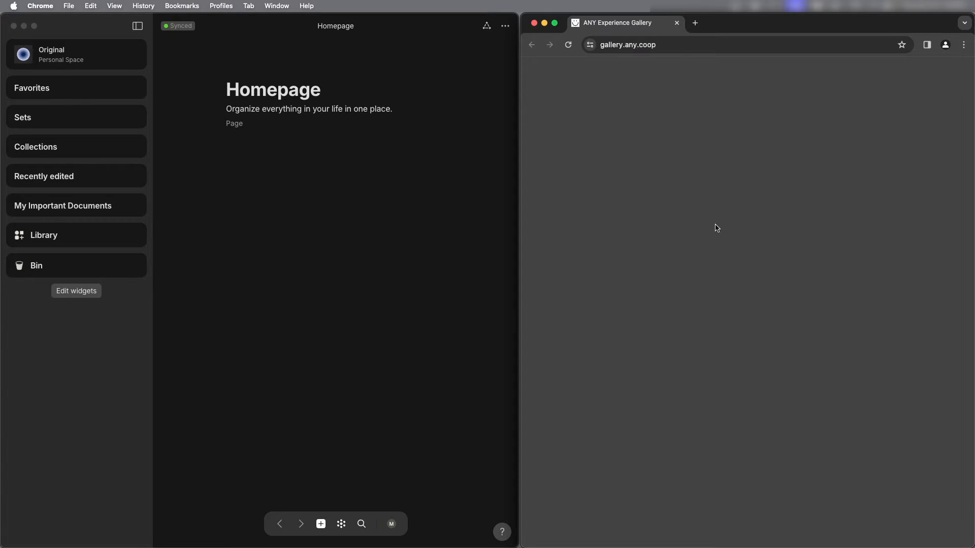
scroll(834, 256, down, 5)
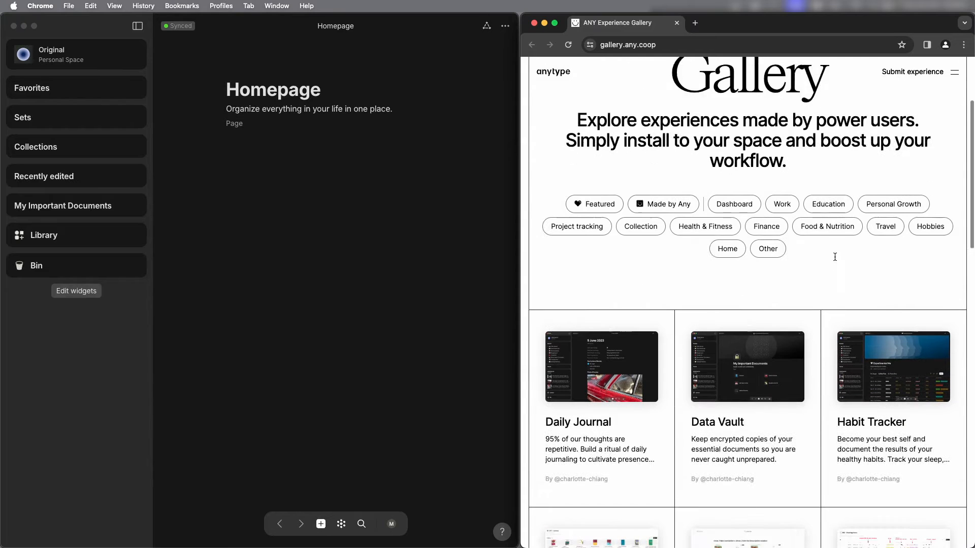
scroll(834, 260, down, 15)
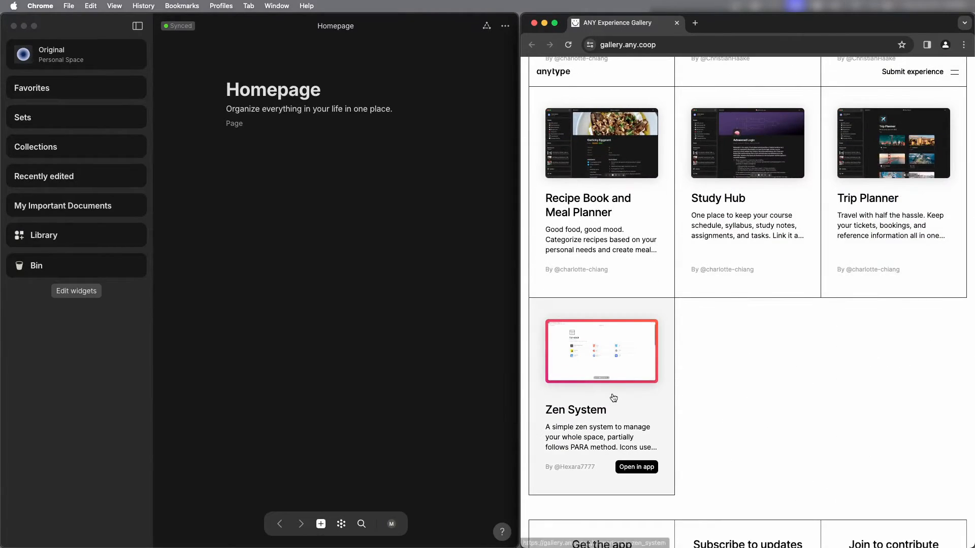
scroll(640, 324, down, 3)
click(641, 330)
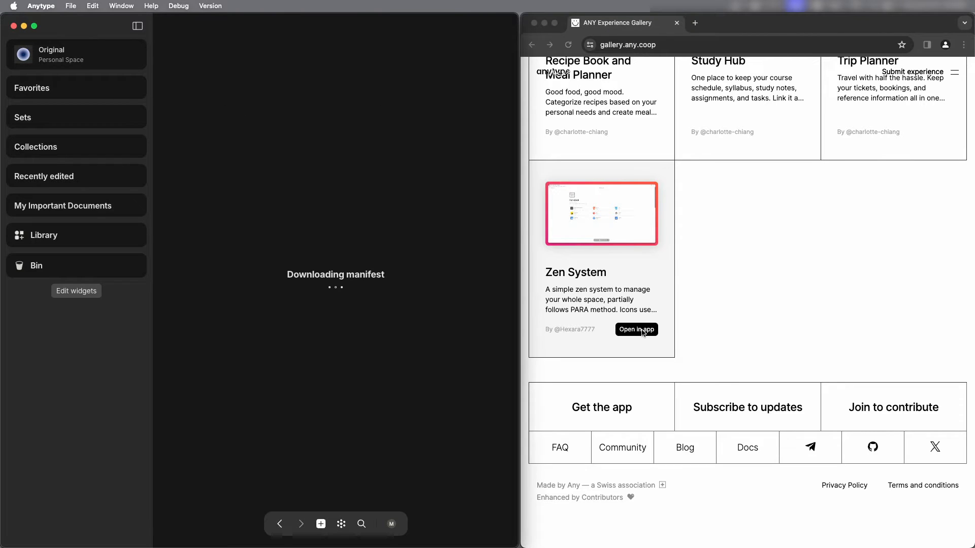
click(533, 23)
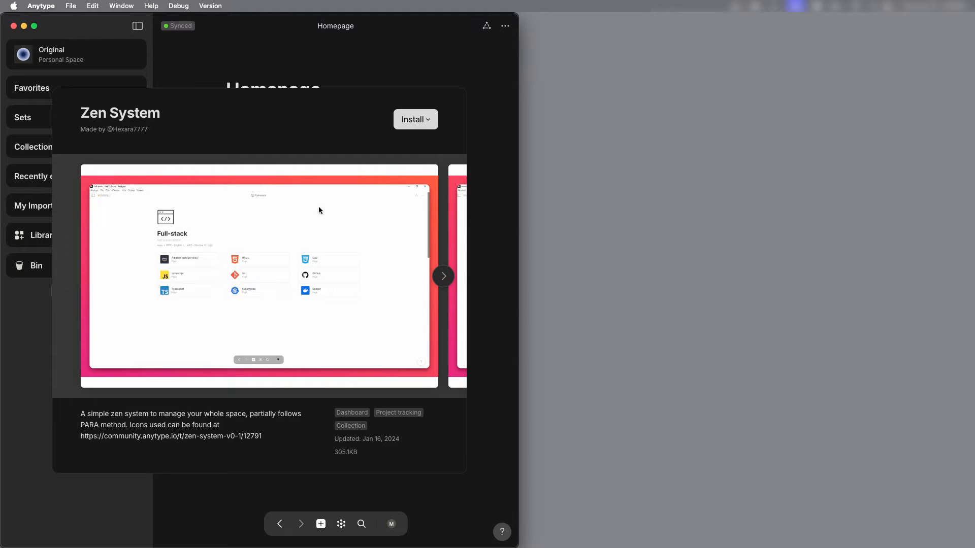
Install the Zen System experience into a new space and go to that space in full screen
click(416, 122)
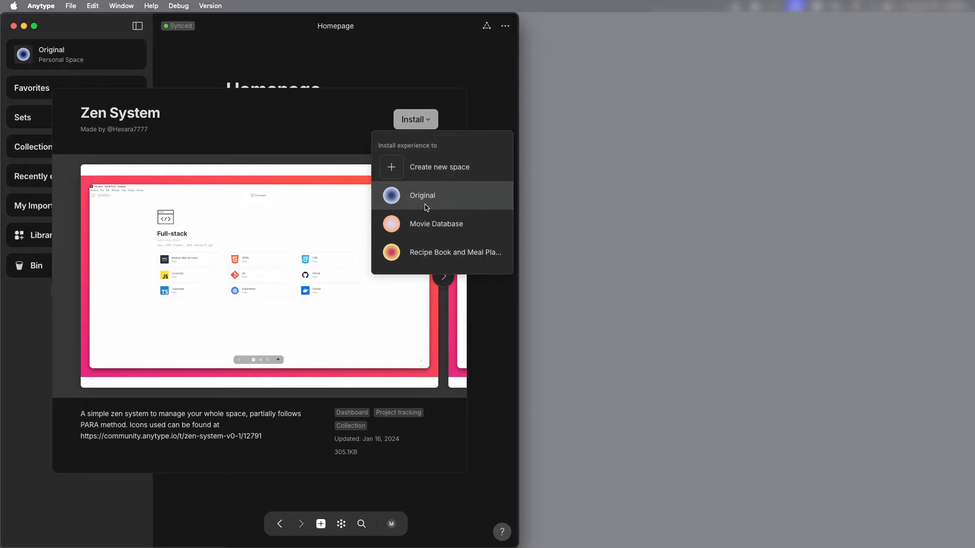
click(435, 170)
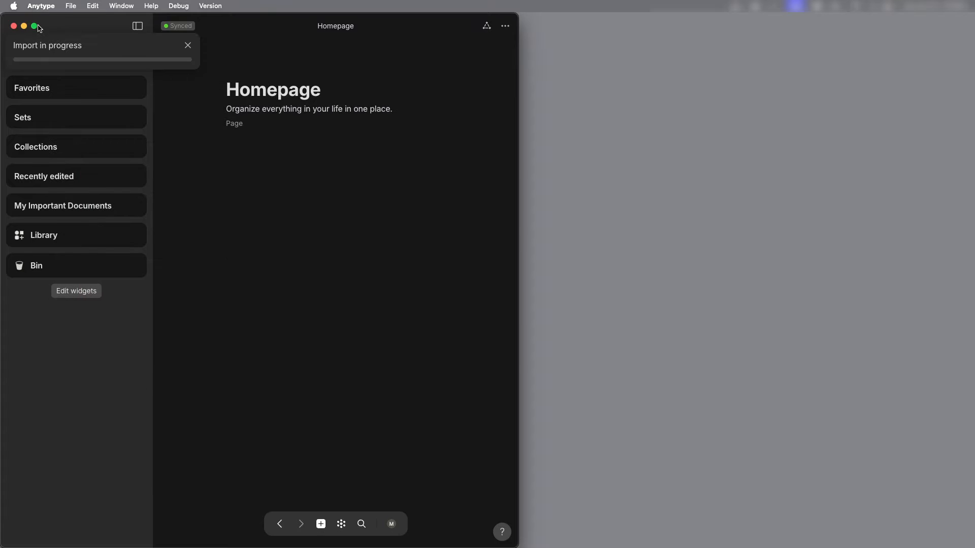
mouse_move(35, 29)
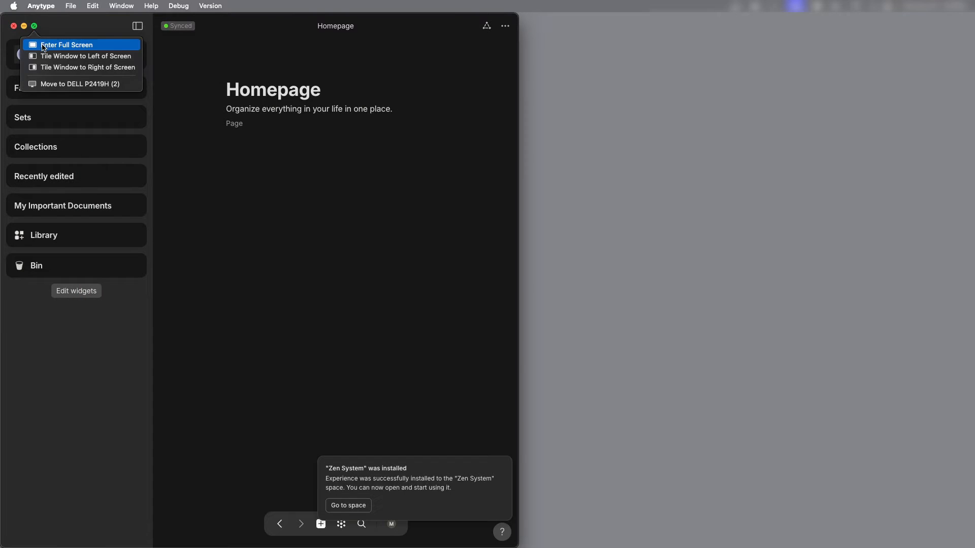
click(61, 45)
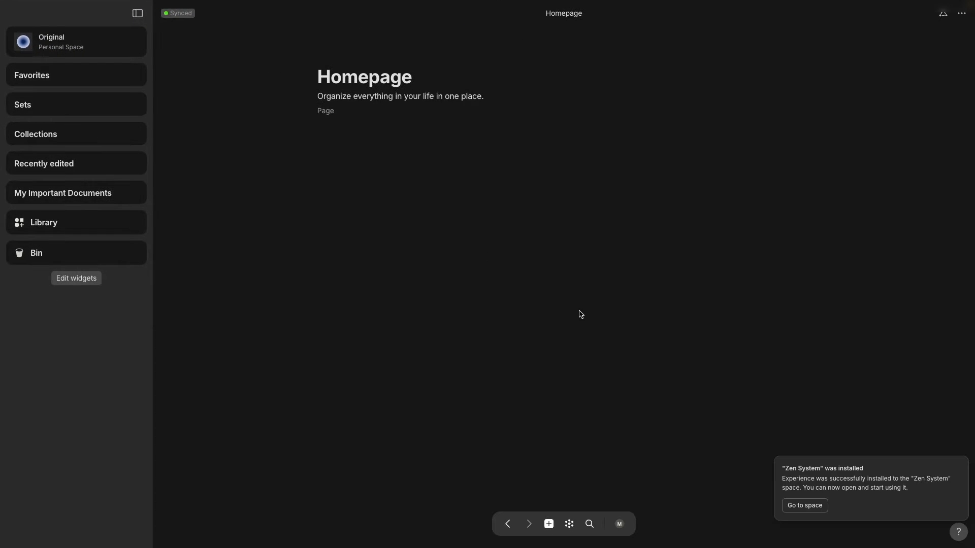
click(810, 510)
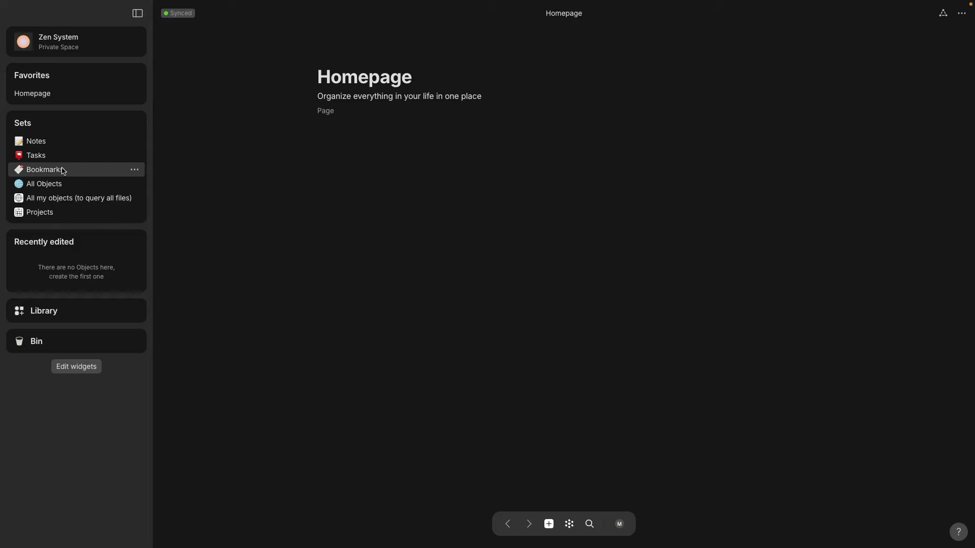
Open the Homepage object with the house icon from the All Objects set and go to its Areas page
click(50, 204)
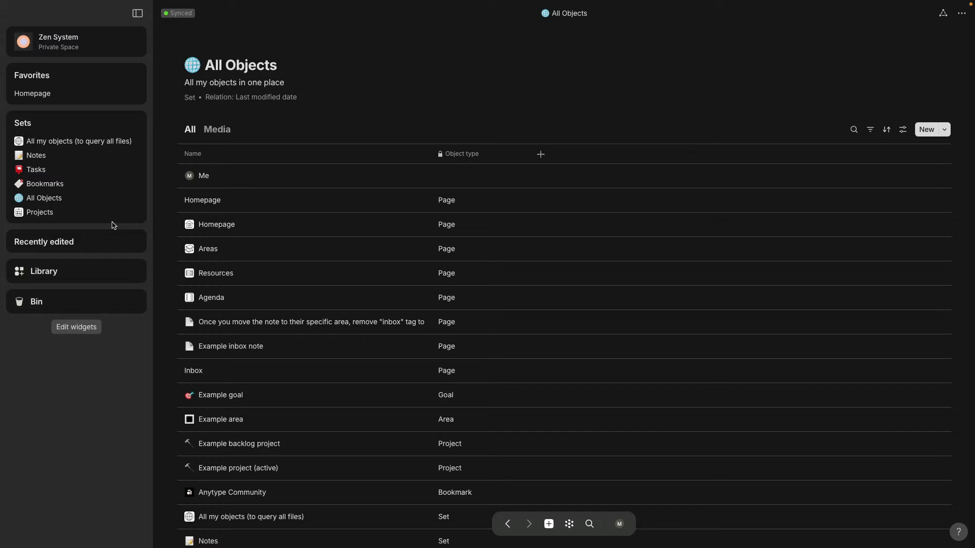
click(299, 231)
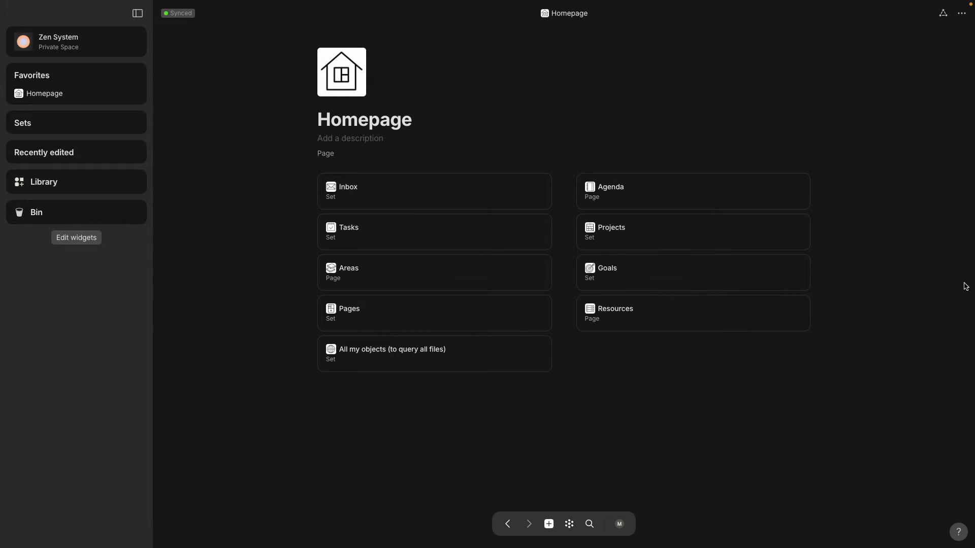
click(418, 281)
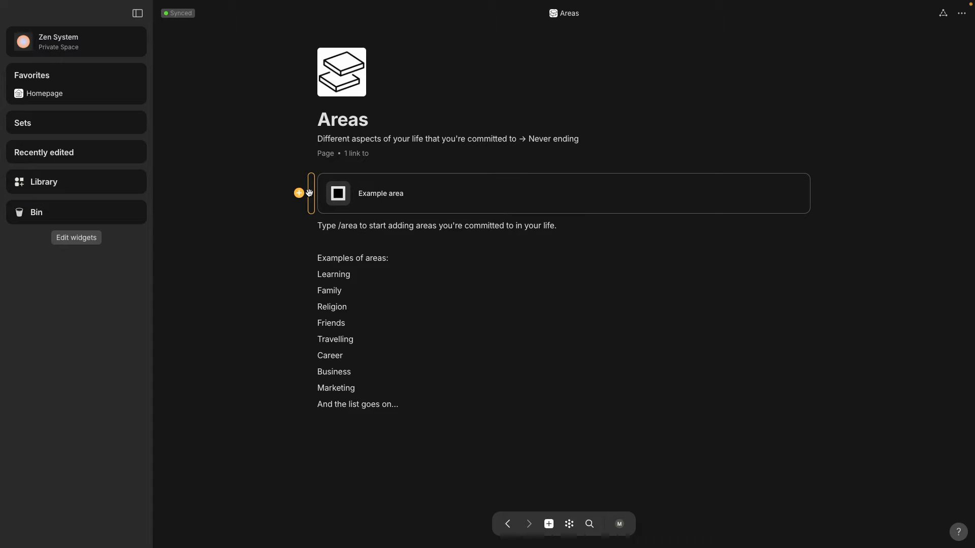
Duplicate the Example area card, rename the area as "Example area 1" through the copy, and return to the Areas page
click(309, 193)
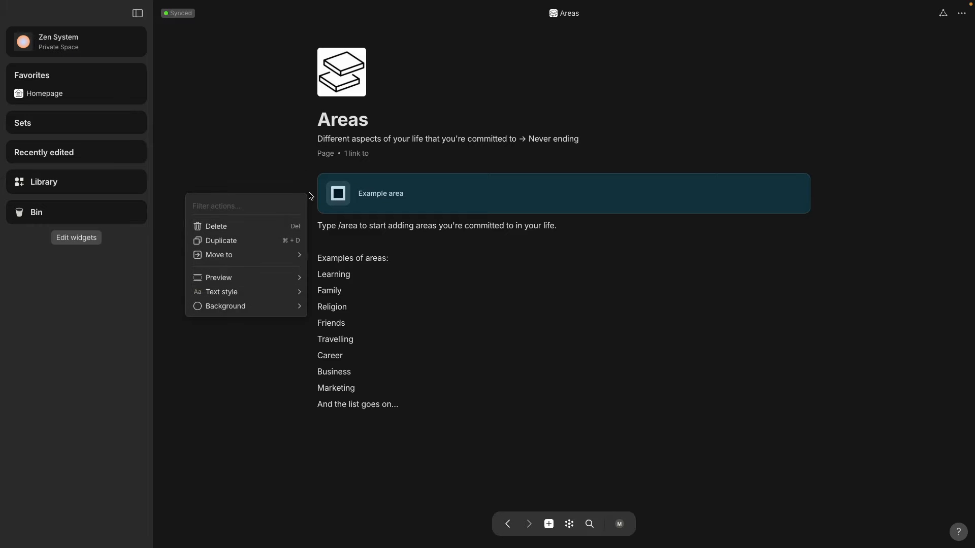
click(293, 241)
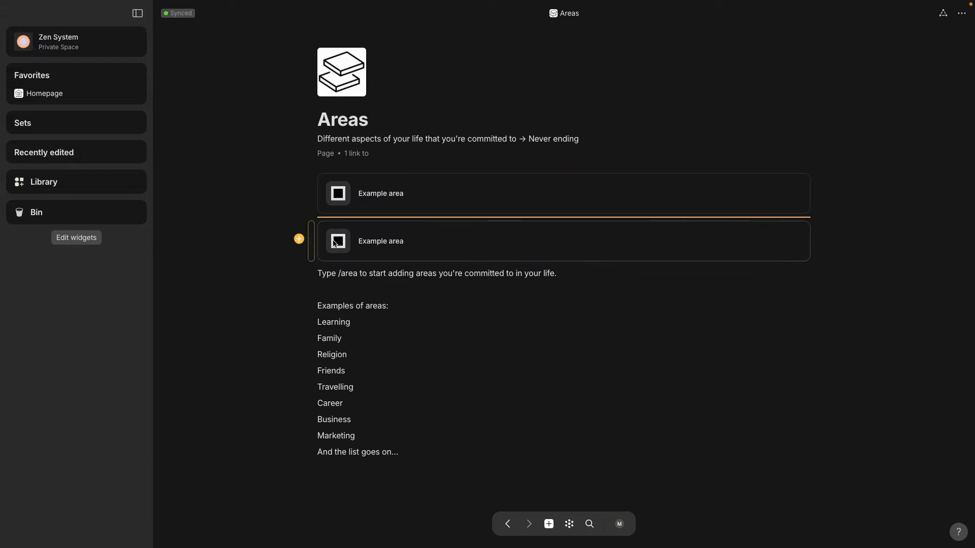
click(403, 246)
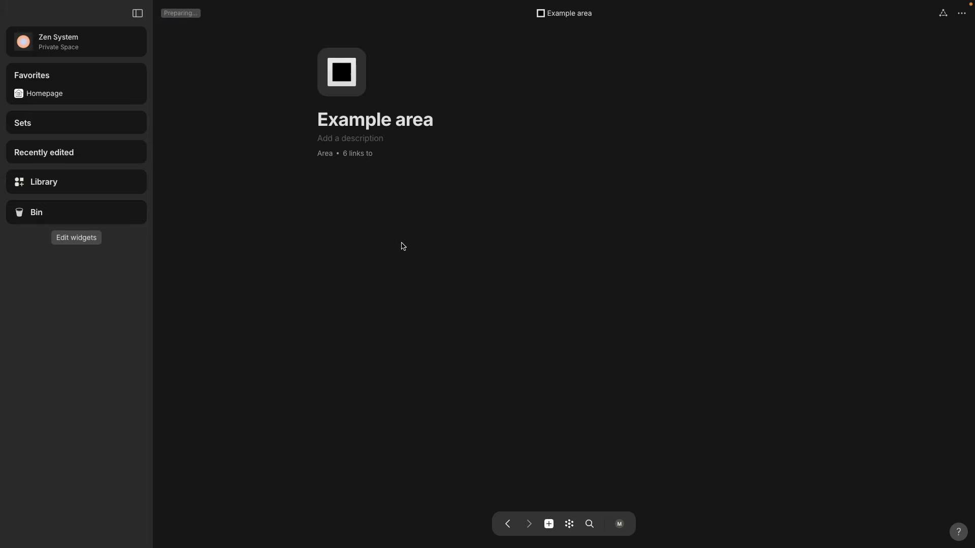
click(442, 116)
text(1)
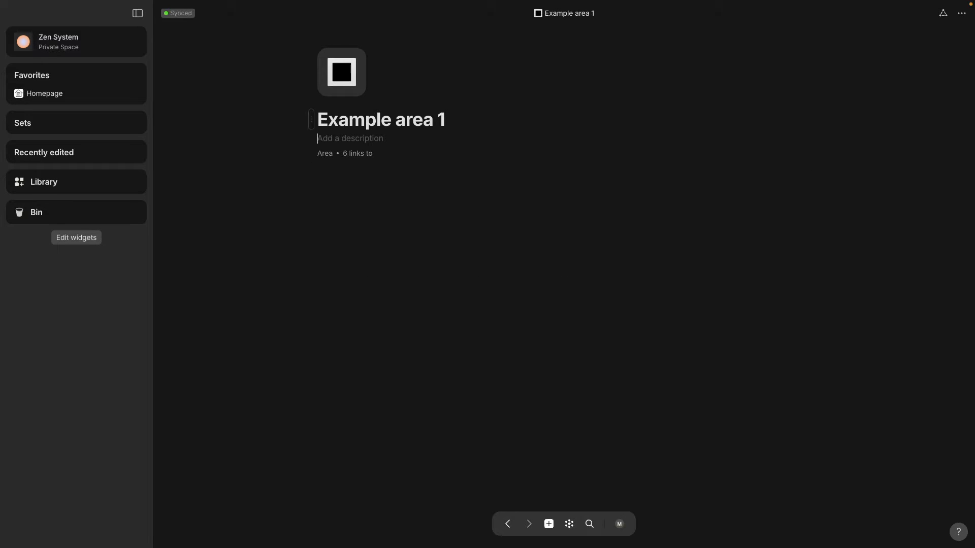
click(508, 526)
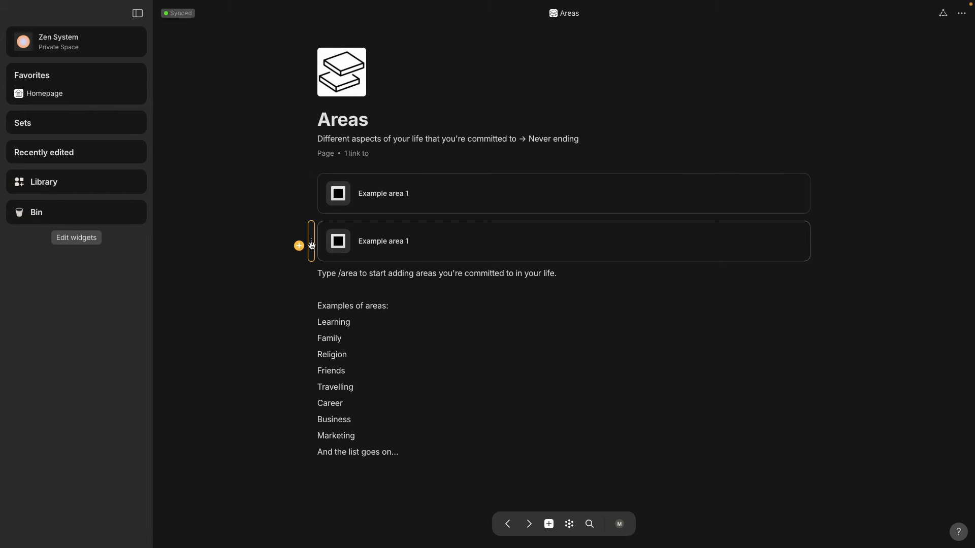
Delete the duplicate Example area 1 card and insert a new Area object named "Household" in its place
click(312, 245)
click(272, 283)
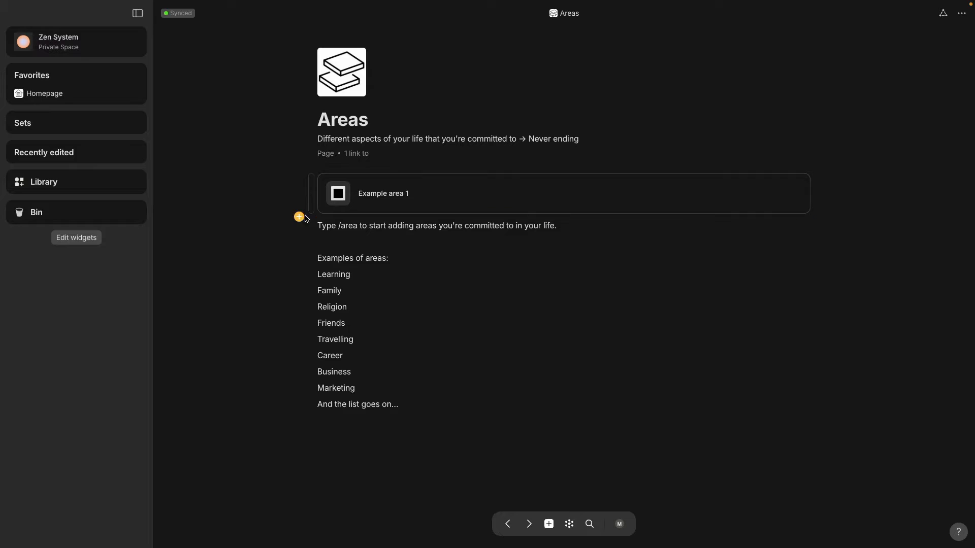
click(299, 217)
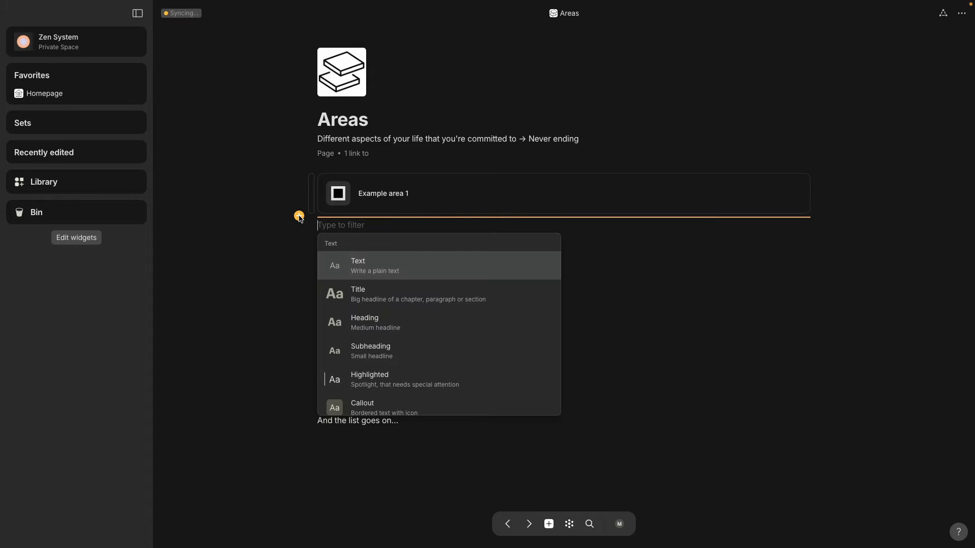
text(/area)
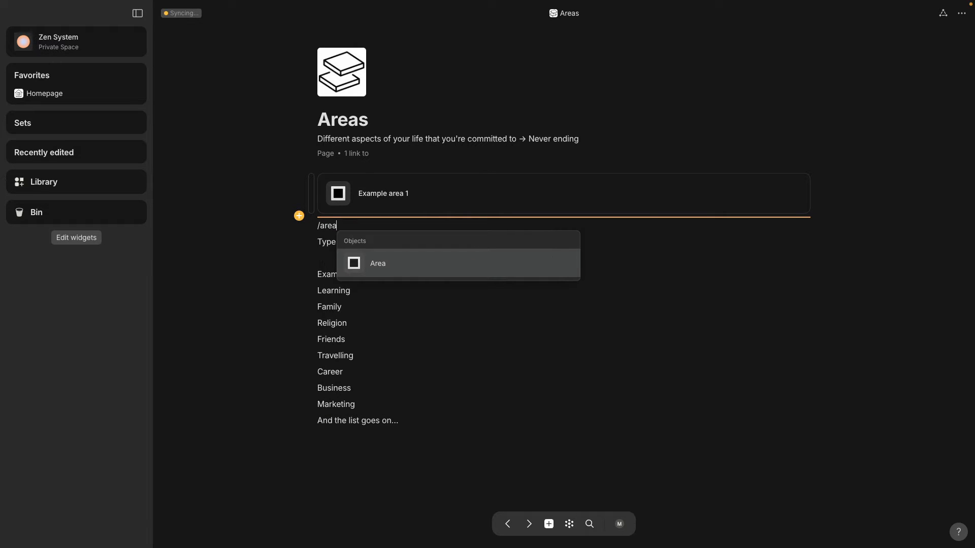
click(370, 271)
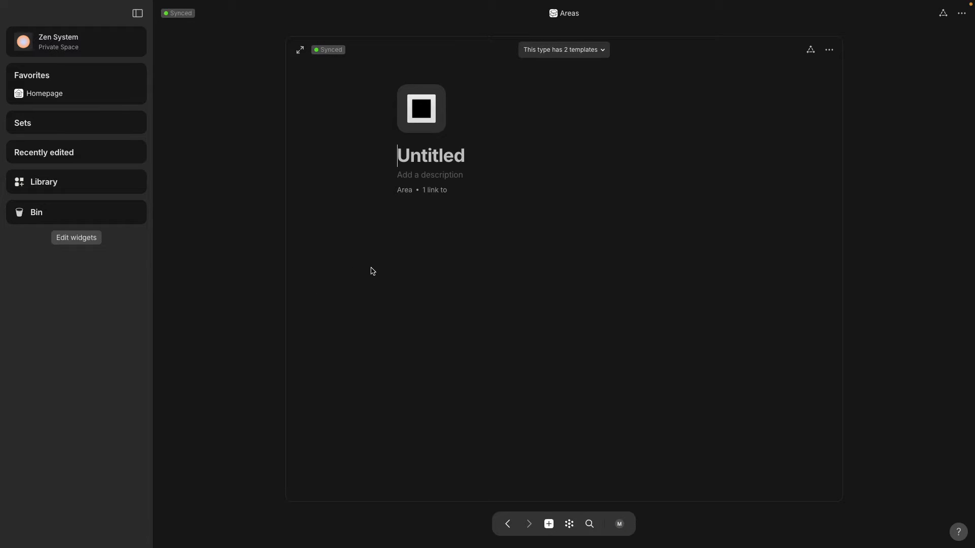
text(Hous)
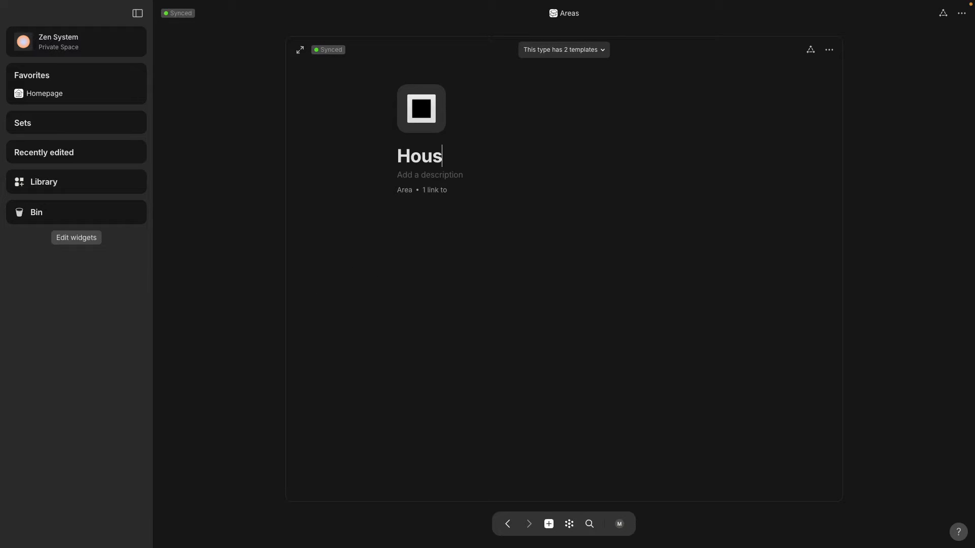
text(ehold)
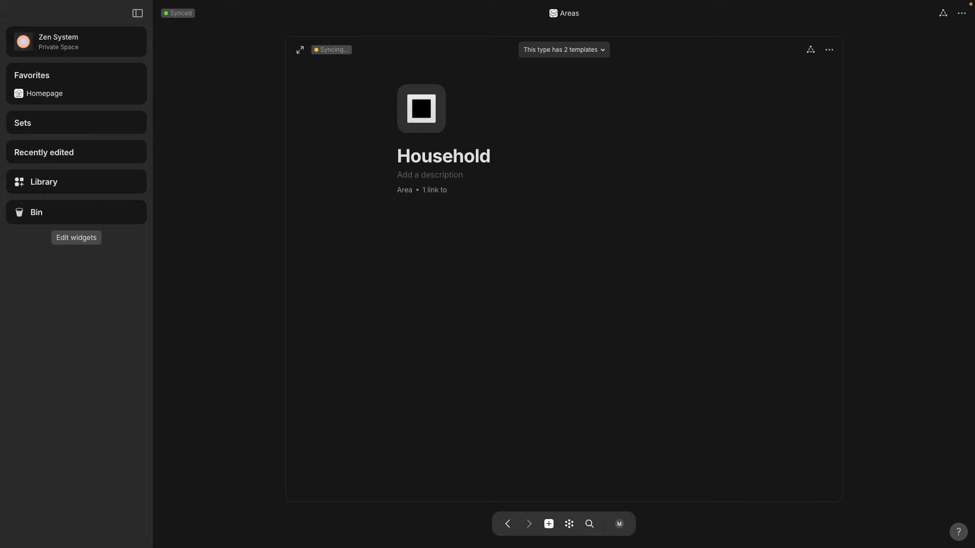
Set the Household area's icon to the house_with_garden emoji and return to the Areas page
click(425, 107)
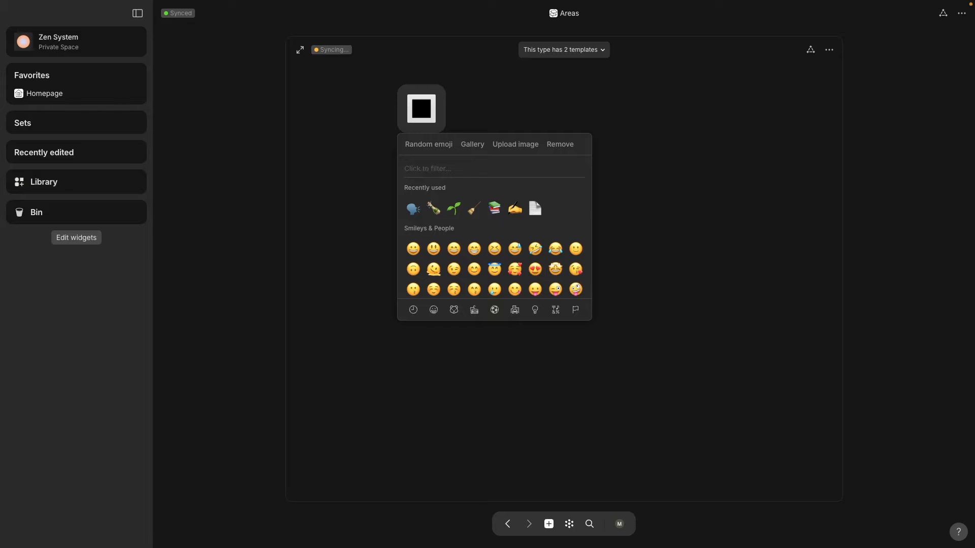
text(home)
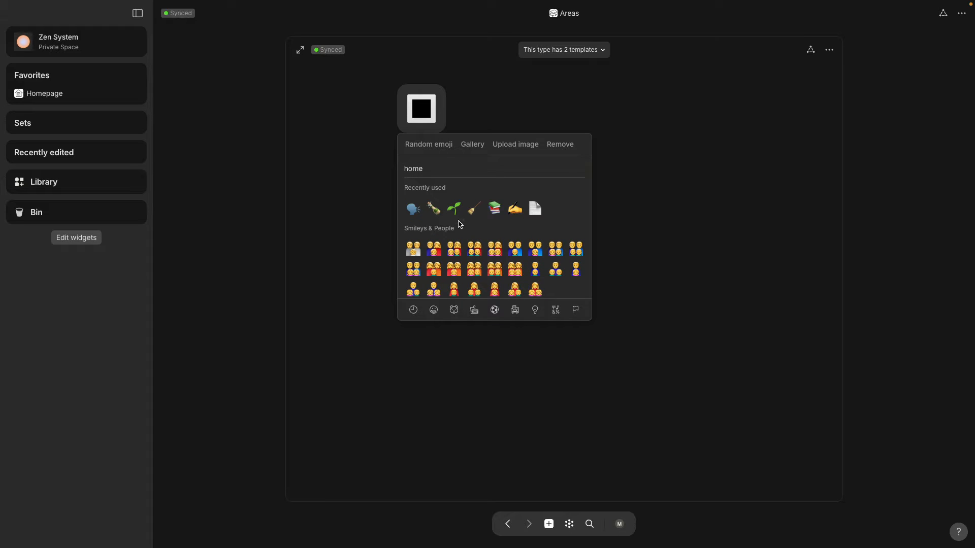
scroll(459, 224, down, 1)
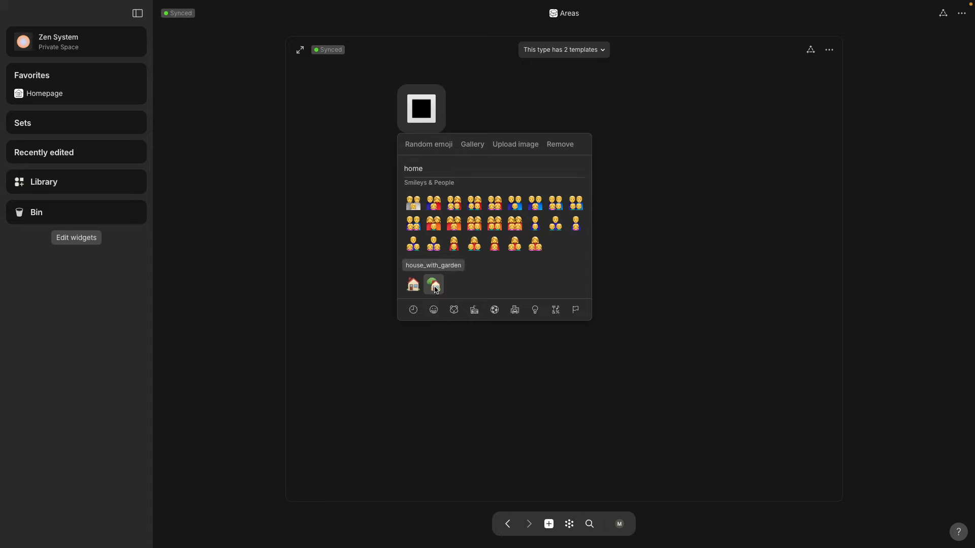
click(434, 285)
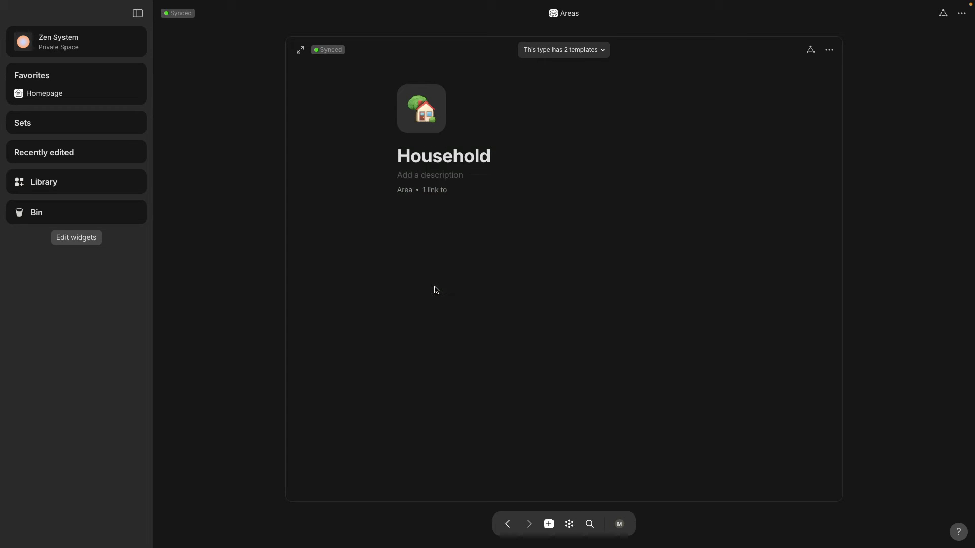
click(227, 216)
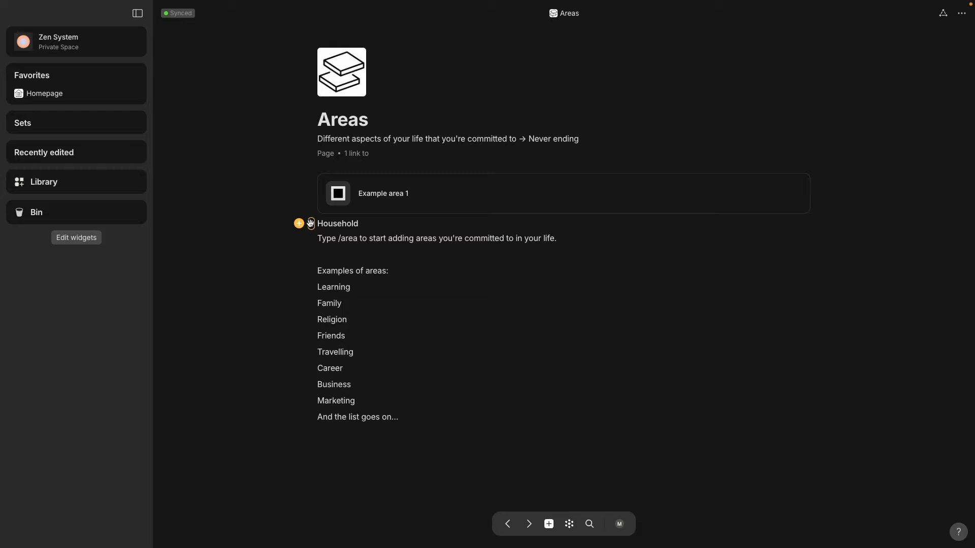
Change the Household link's preview on the Areas page to the Card layout with a Medium icon
click(310, 223)
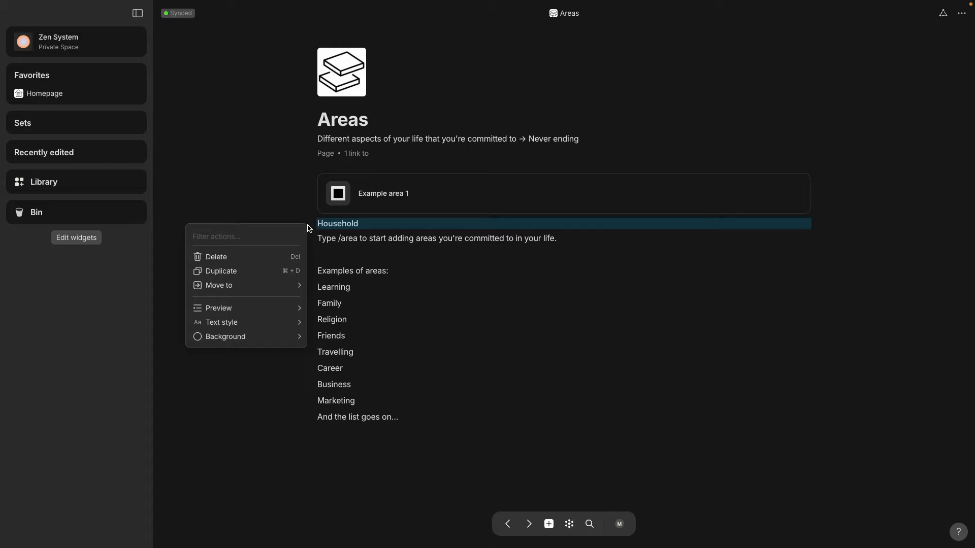
mouse_move(281, 312)
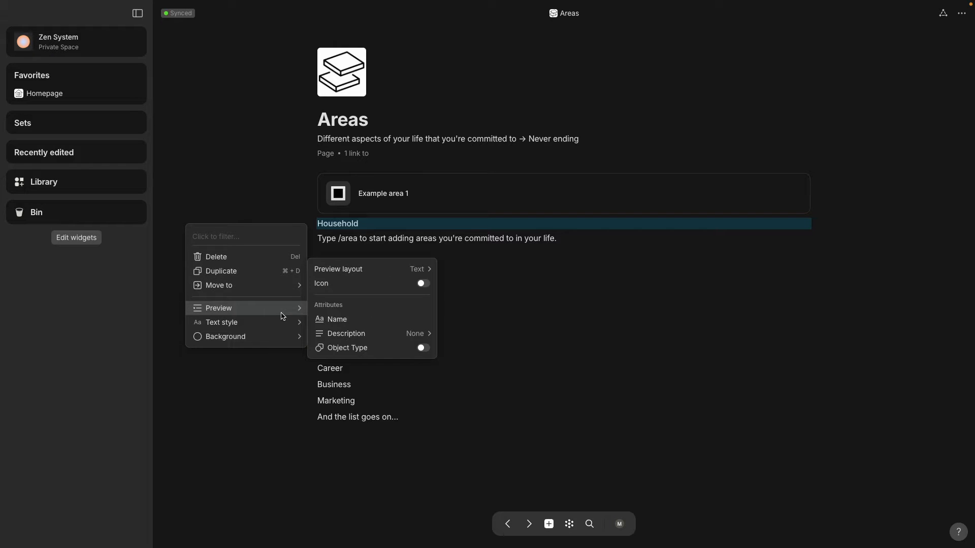
mouse_move(410, 273)
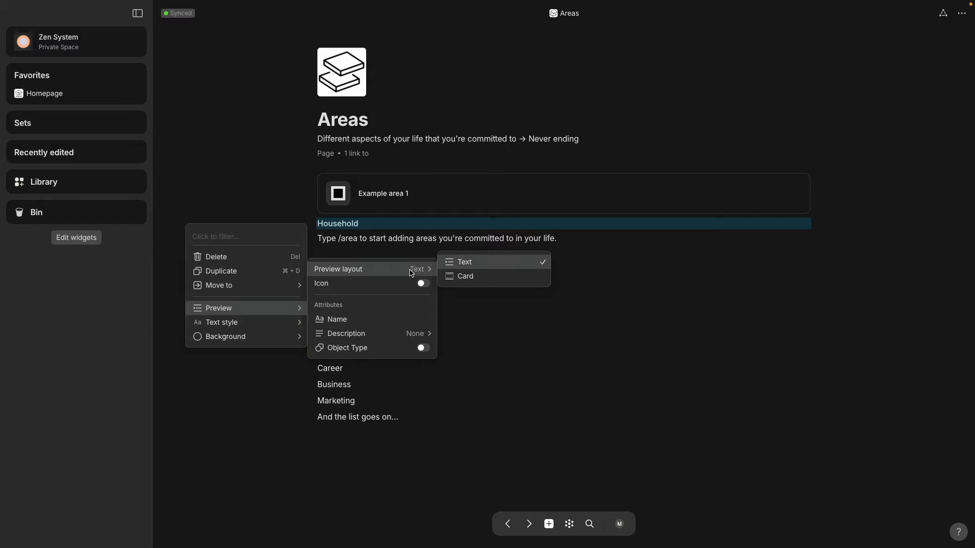
click(457, 277)
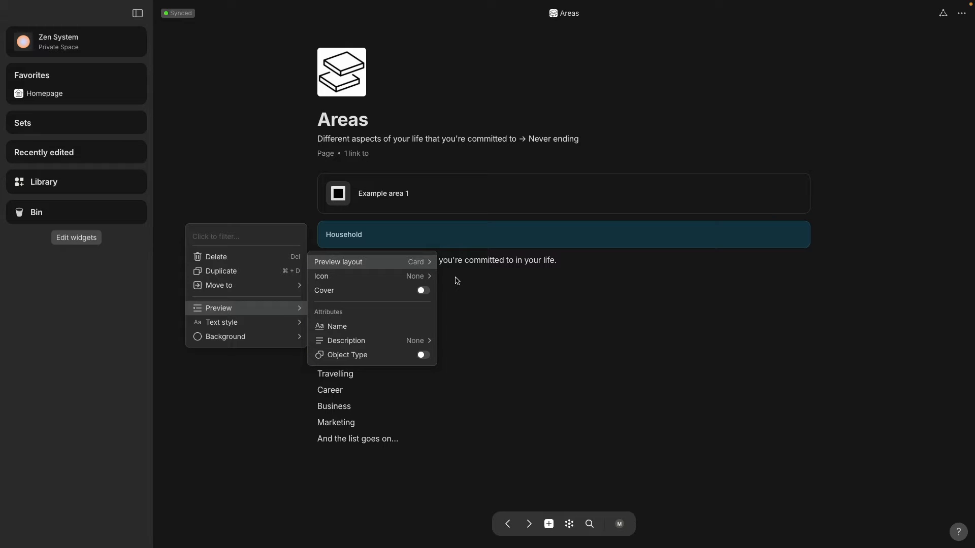
mouse_move(428, 281)
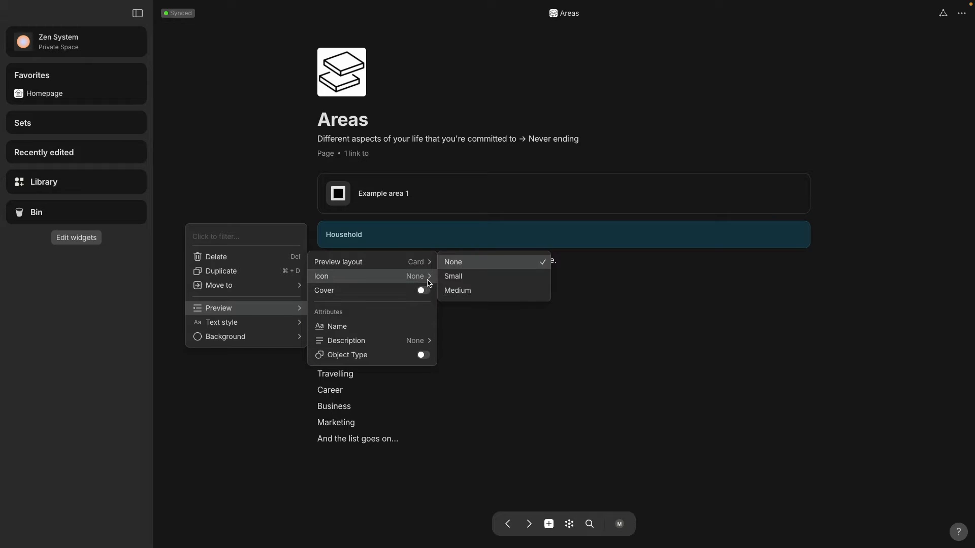
click(455, 291)
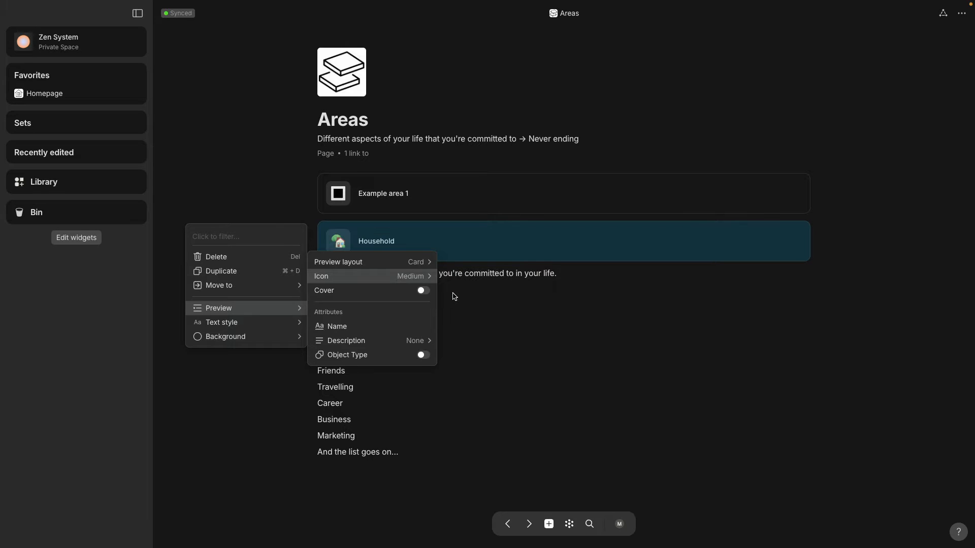
click(659, 342)
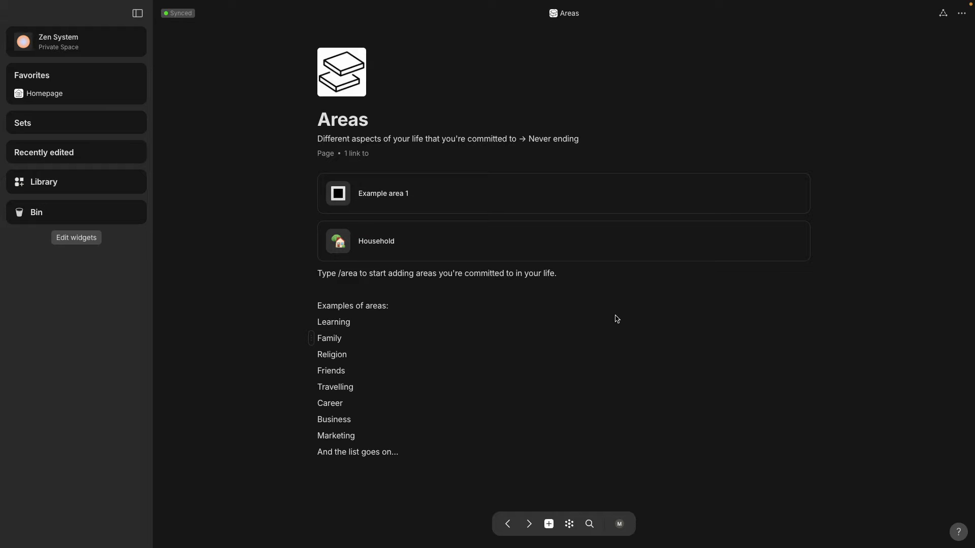
Open the Example area 1 object from the Areas page and rename it "Business"
click(386, 196)
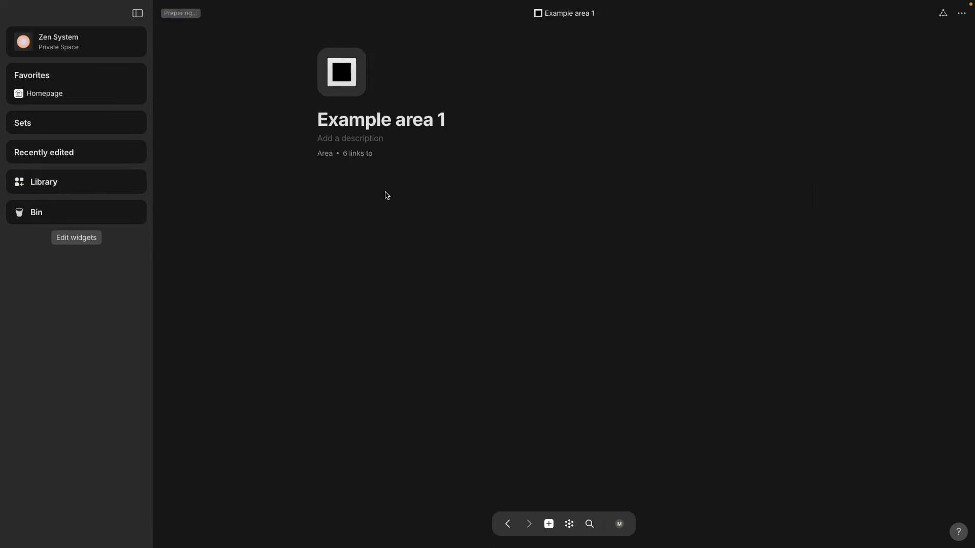
triple_click(331, 118)
drag(331, 118, 448, 119)
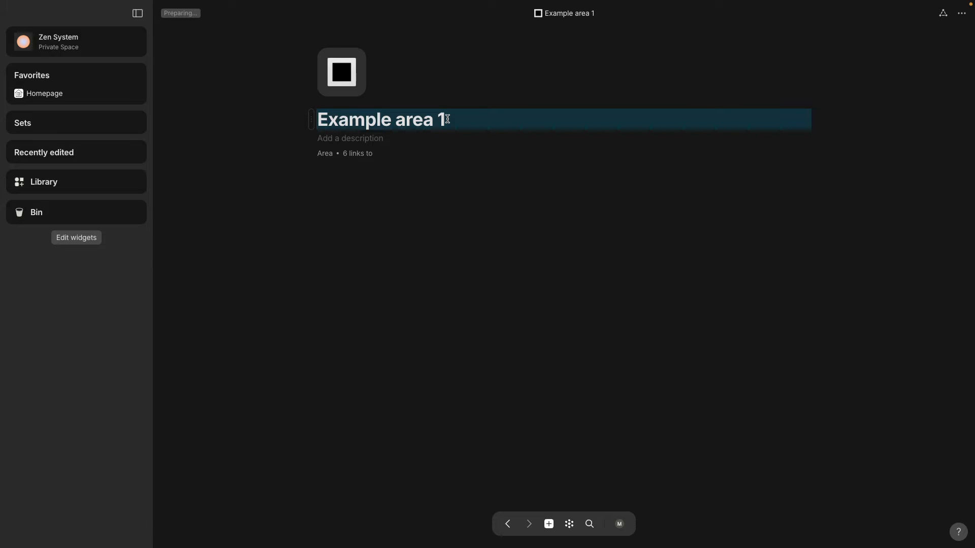
drag(448, 119, 320, 117)
text(Business)
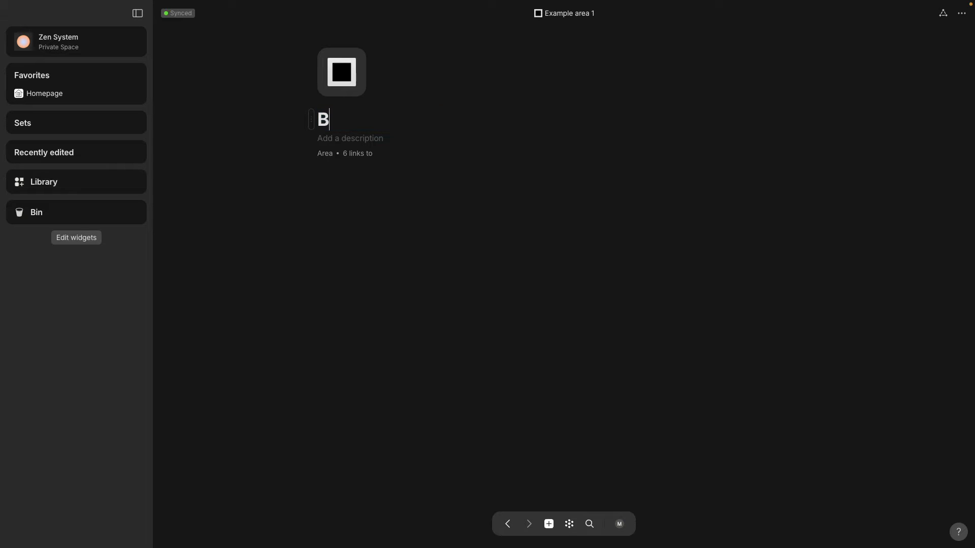
Set the Business area's icon to the briefcase emoji, searching the emojis for "business"
click(341, 71)
click(349, 132)
text(business)
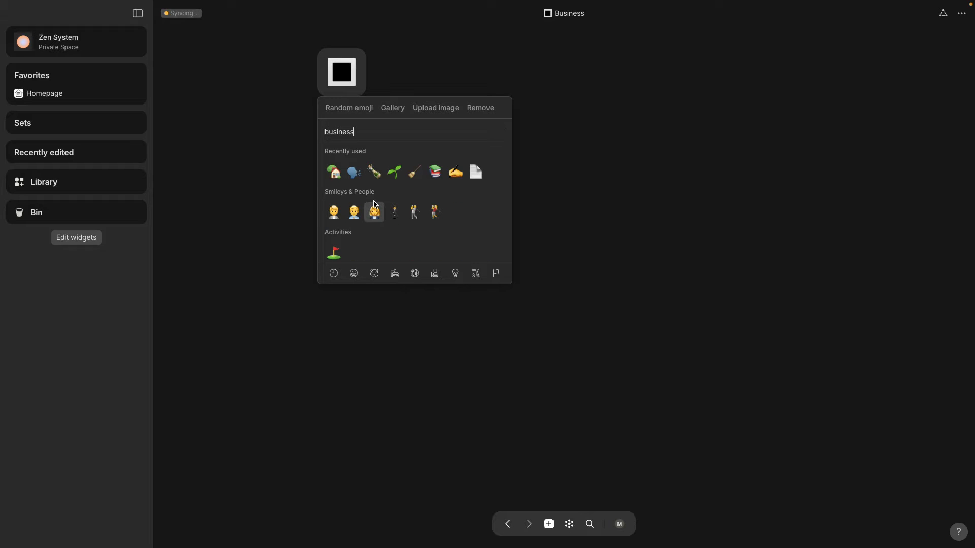
scroll(375, 204, down, 3)
scroll(374, 203, down, 2)
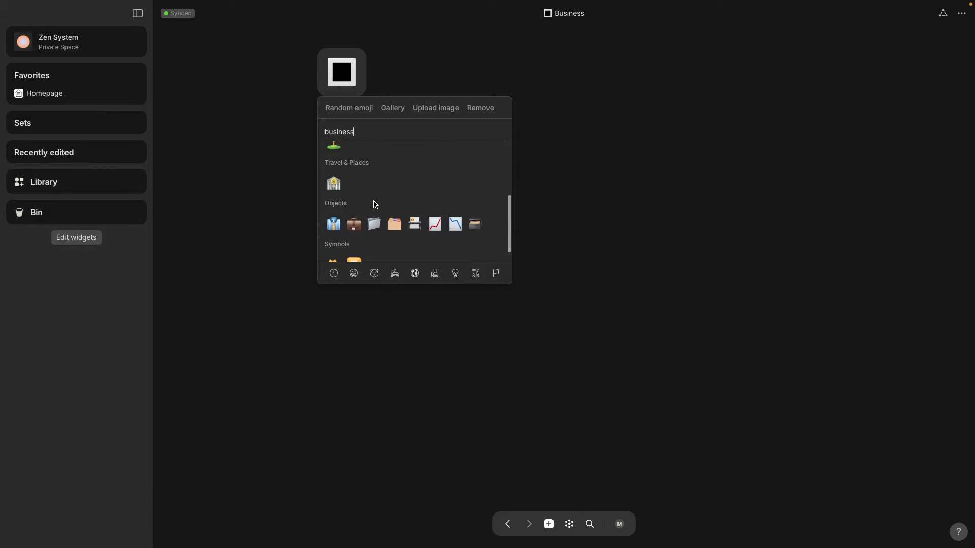
click(354, 222)
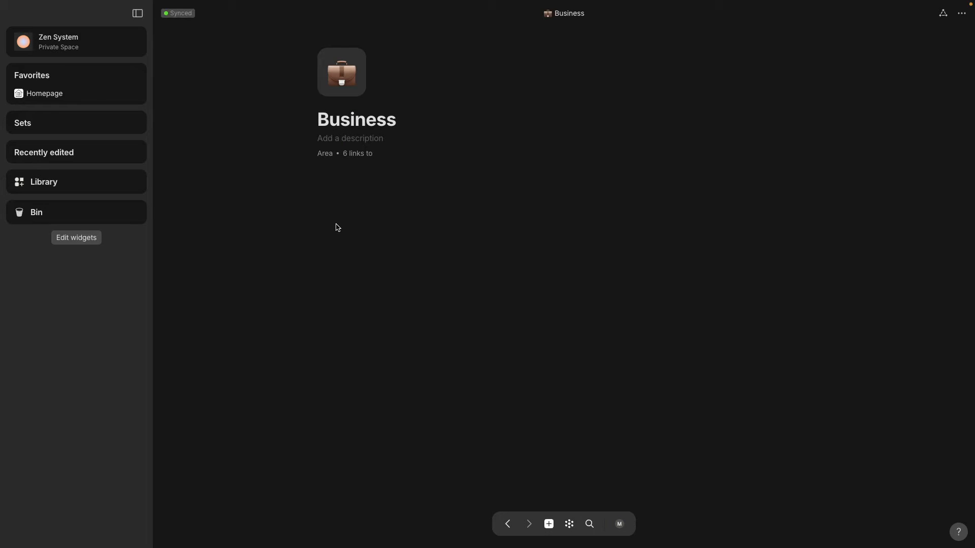
Return to the Areas page and delete all the instruction and example text below the Household card
click(508, 524)
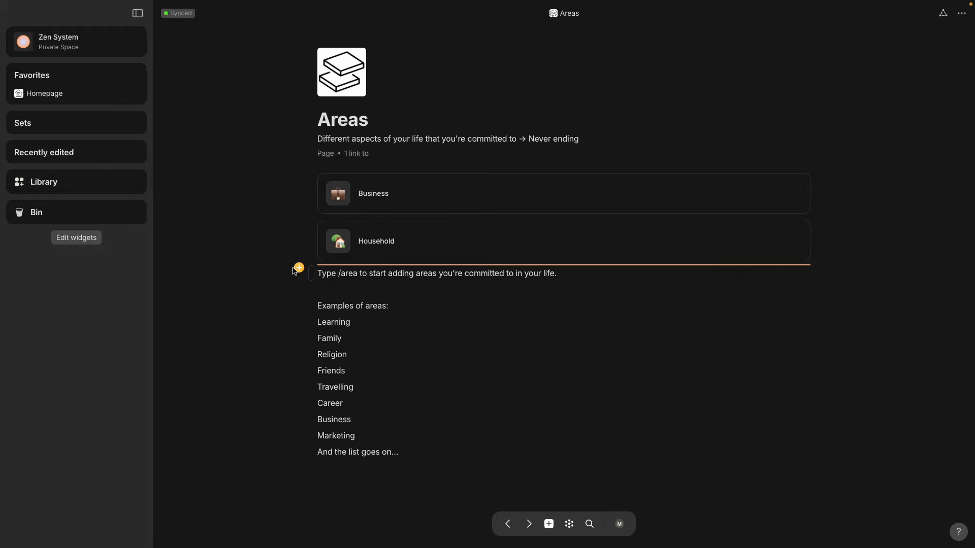
drag(293, 271, 549, 493)
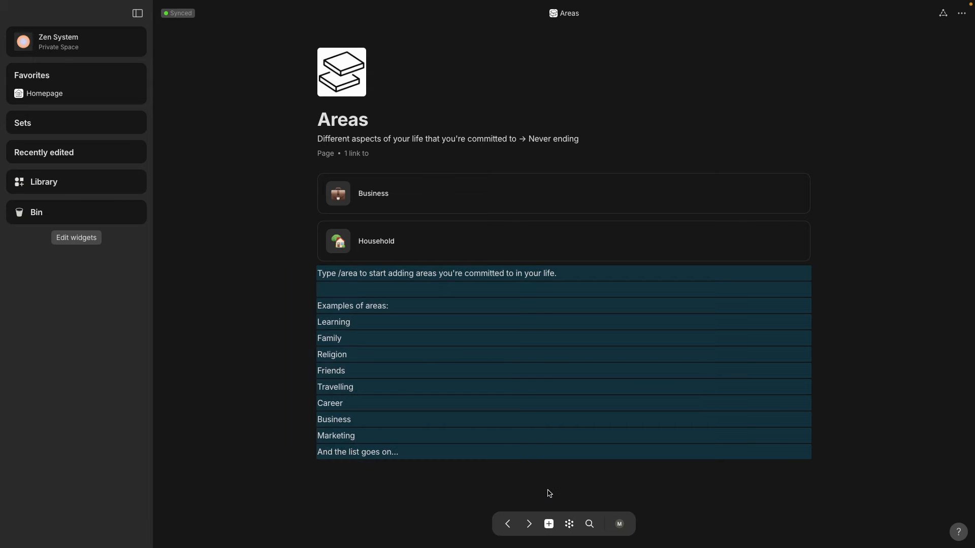
key(Delete)
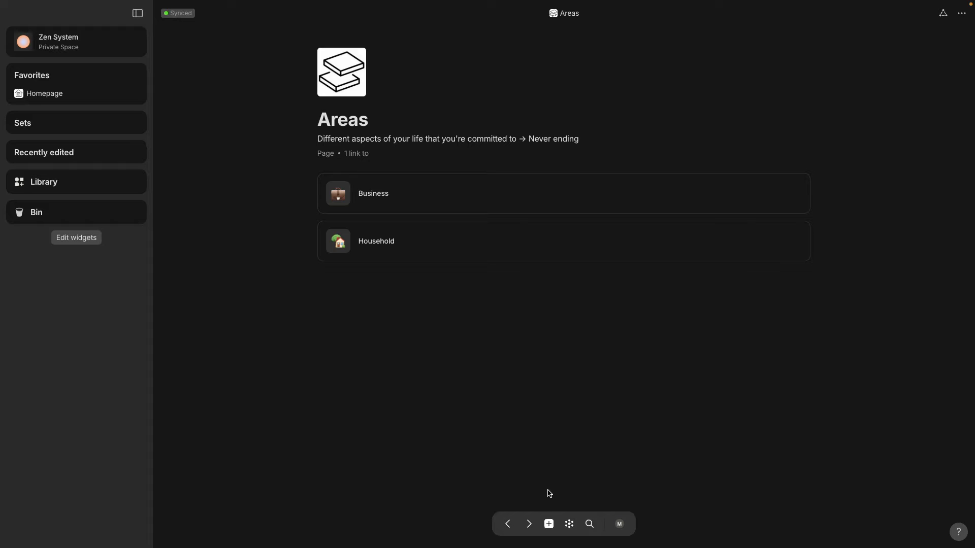
Go to the Goals set through the Homepage and rename the Example goal in 2024 - Q1 as "Create 3 new potions"
click(43, 94)
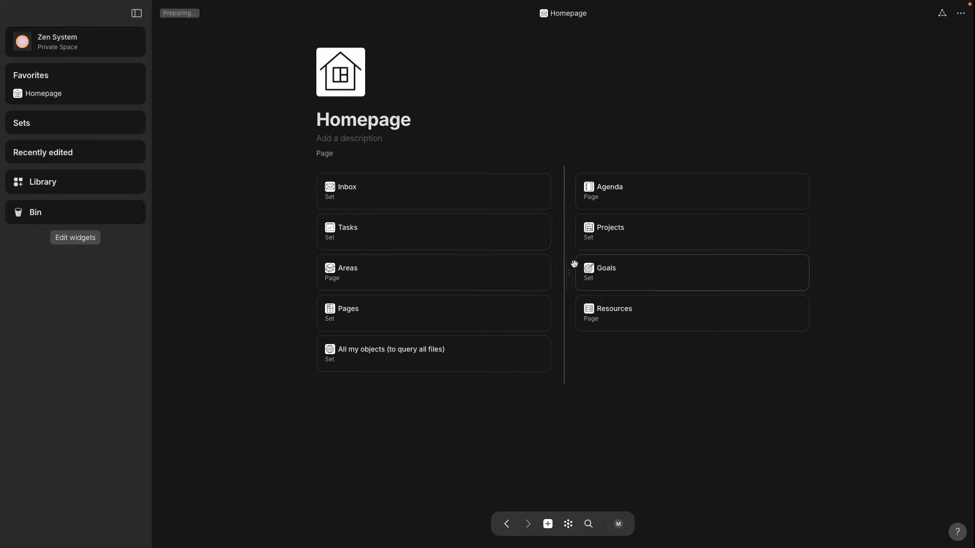
click(630, 283)
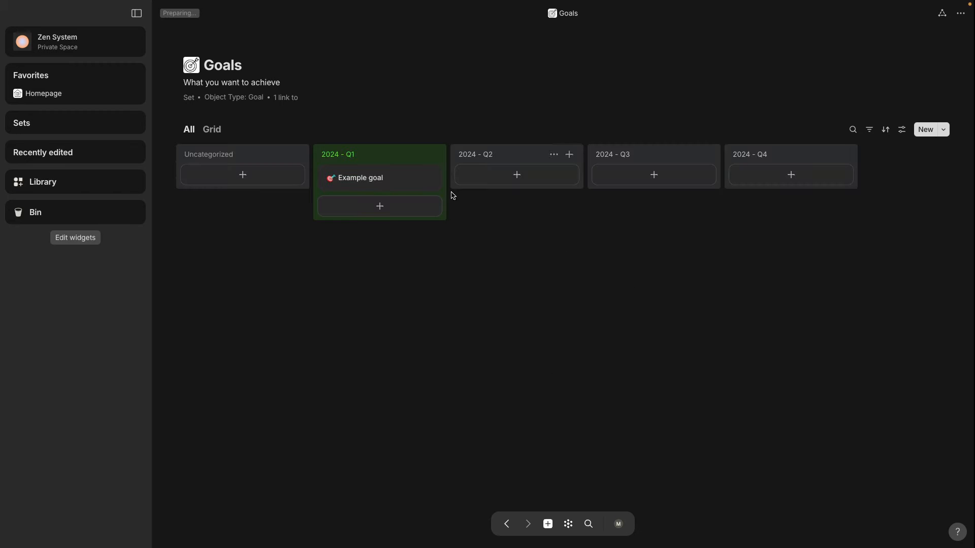
click(399, 186)
key(ctrl+a)
key(BackSpace)
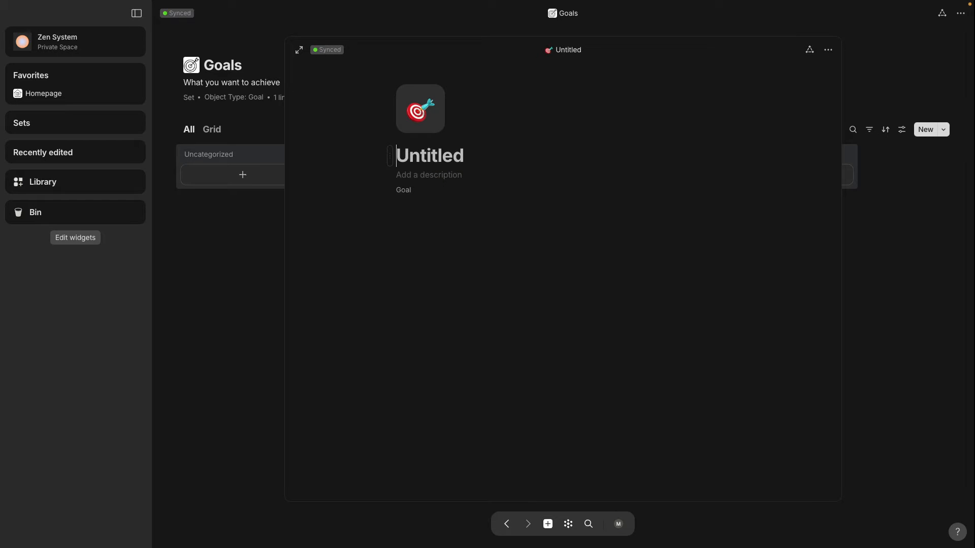
text(Create 3 )
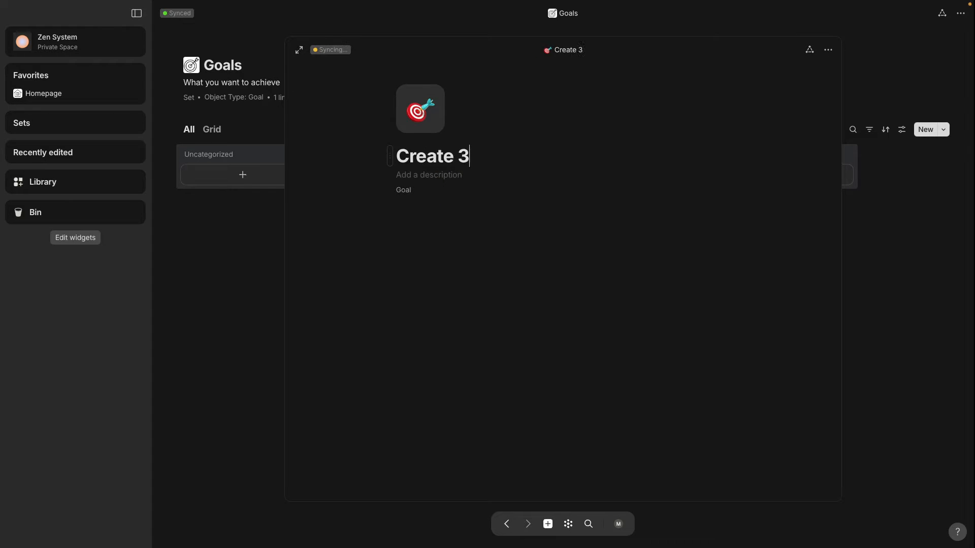
text(new )
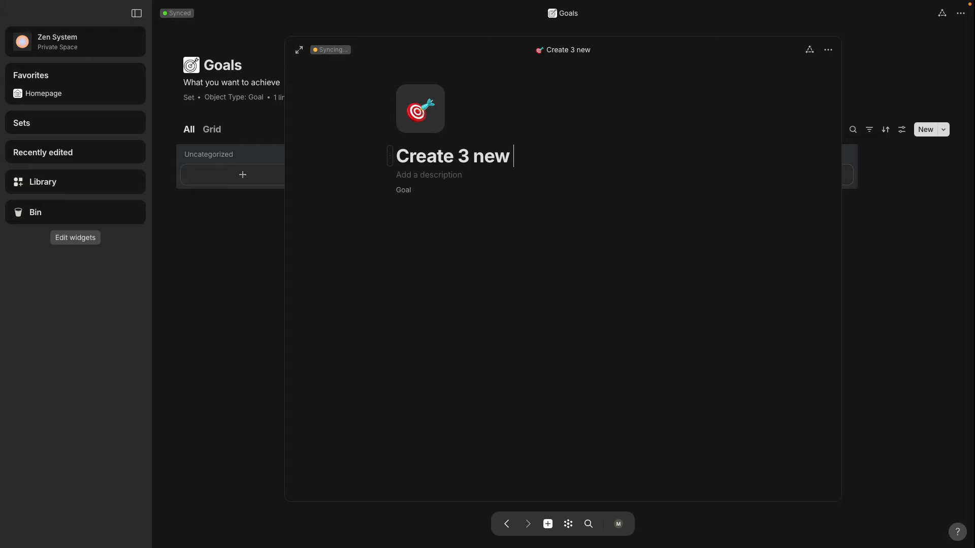
text(potions)
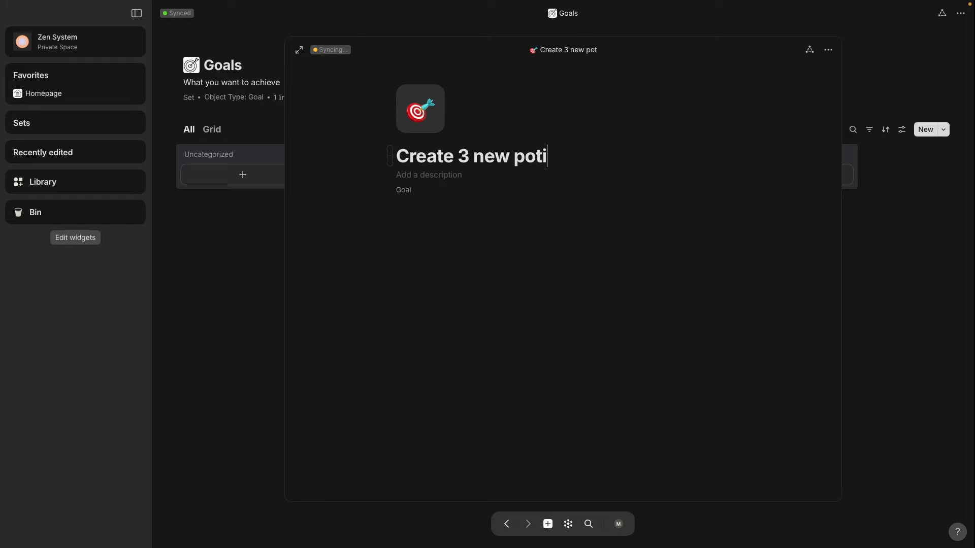
Add a checkbox list with "Potion 1", "Potion 2" and "Potion 3" to the goal's body and close the goal
key(Return)
text(/)
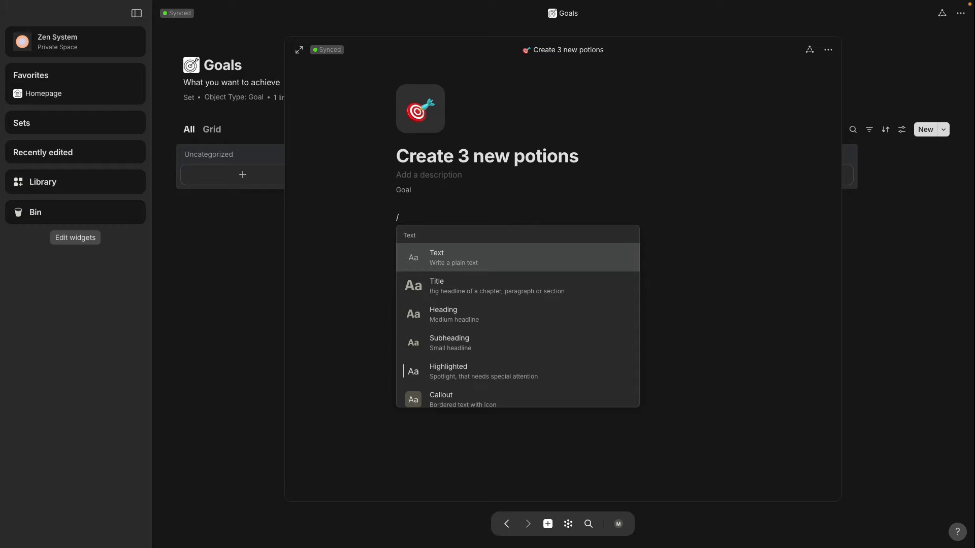
text(list)
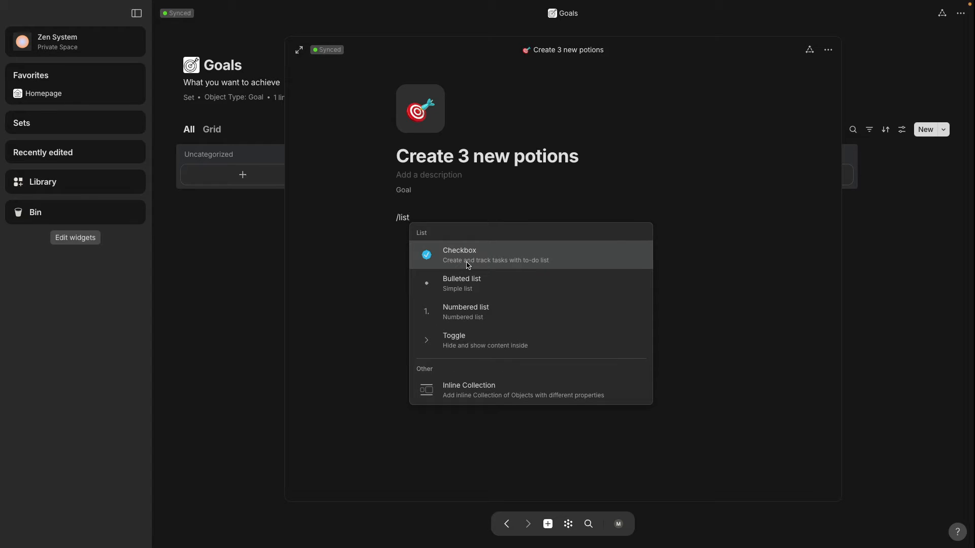
click(468, 264)
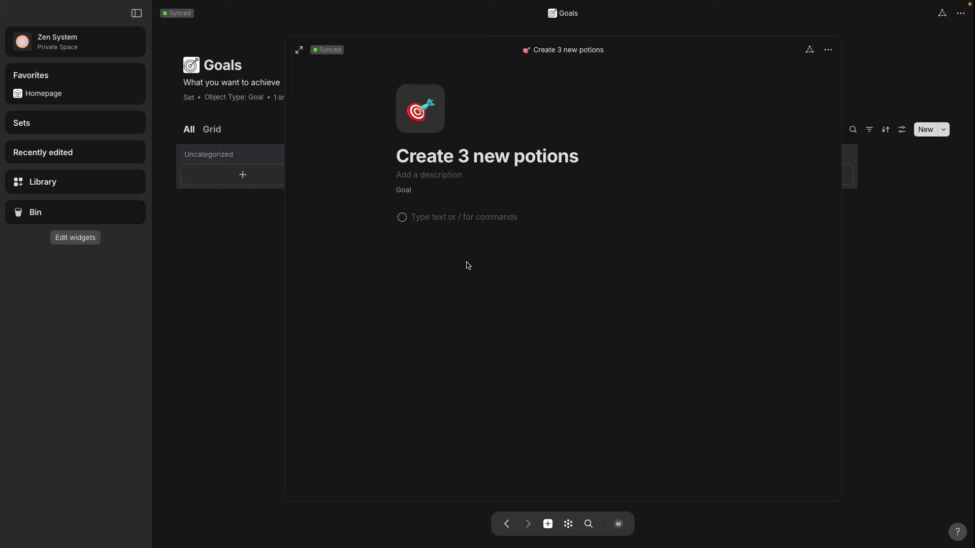
text(Potion 1)
key(Return)
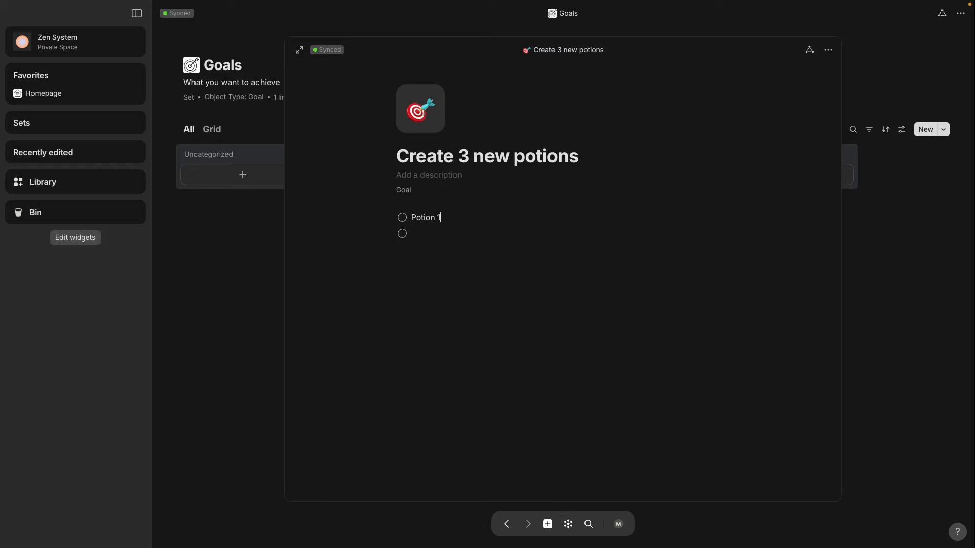
text(Potion 2)
key(Return)
text(Potion 3)
click(259, 237)
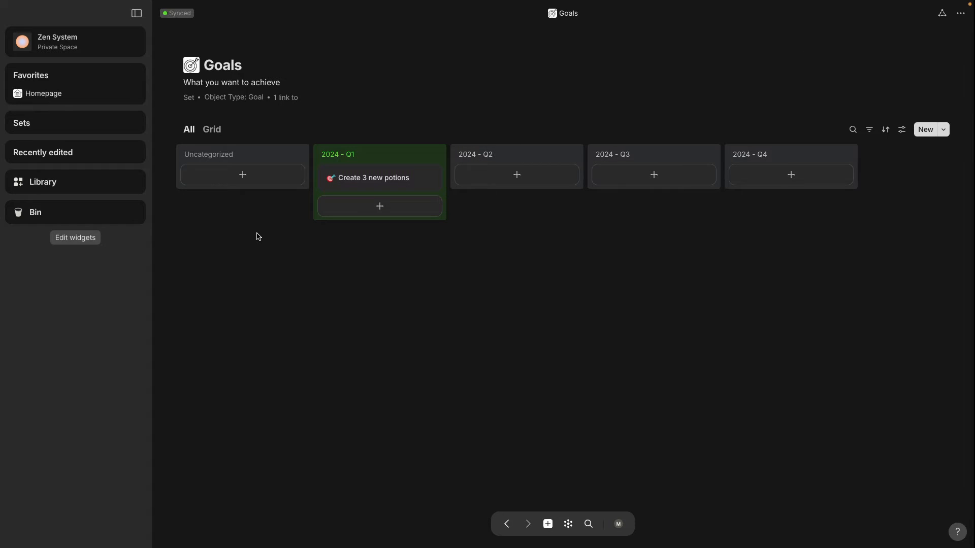
Open the Resources page from the Homepage, and copy the web address of the Artemisia absinthium page in Chrome
click(57, 95)
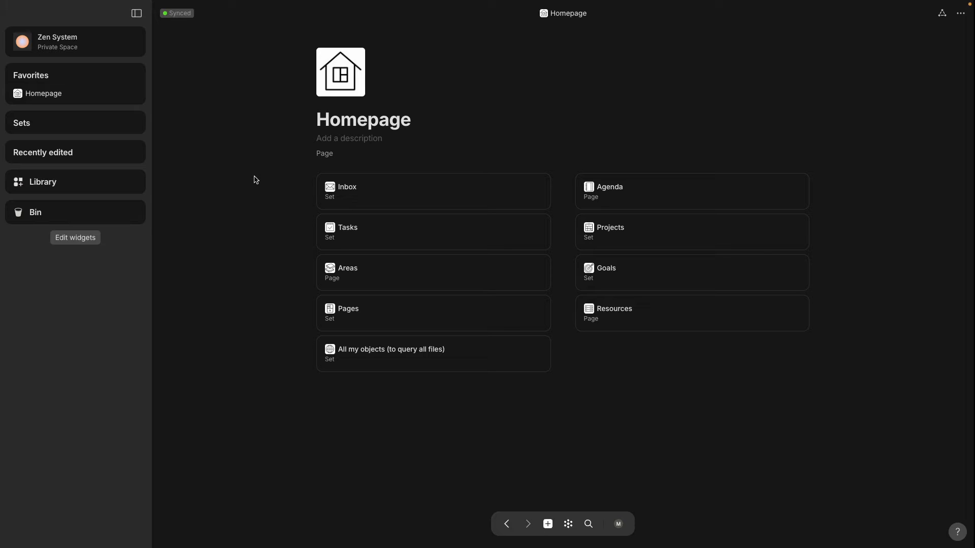
click(618, 315)
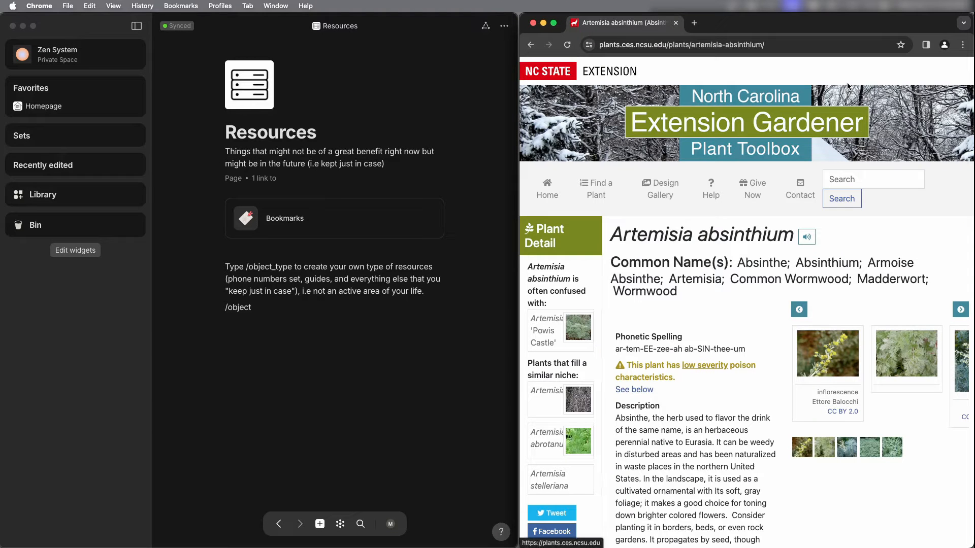
click(814, 44)
key(super+c)
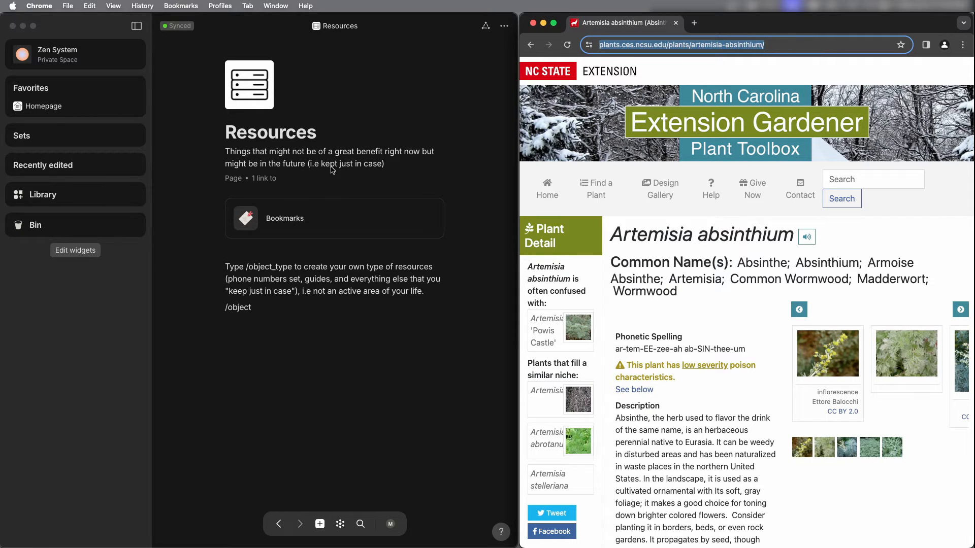
Switch back to Anytype, open the Bookmarks set in Resources and create a new bookmark from the copied link
click(313, 225)
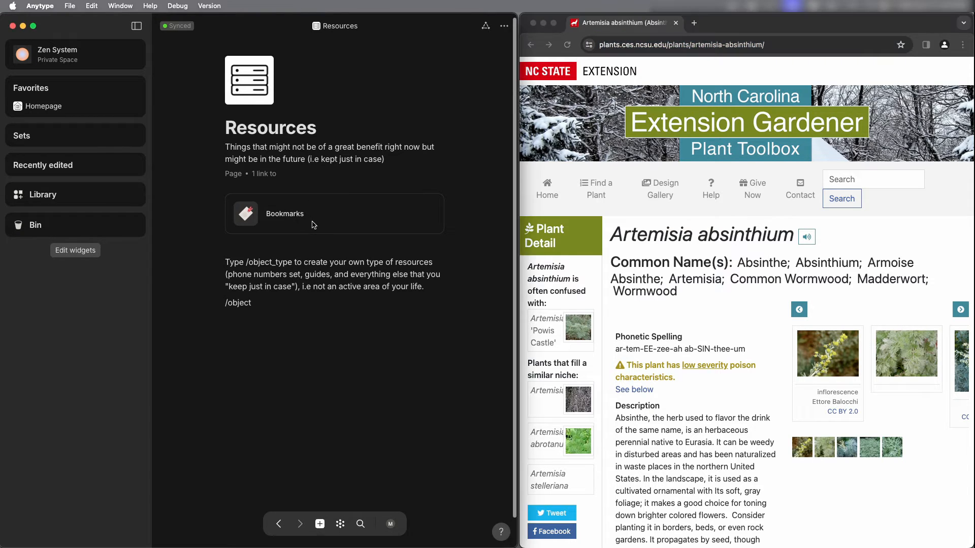
click(296, 217)
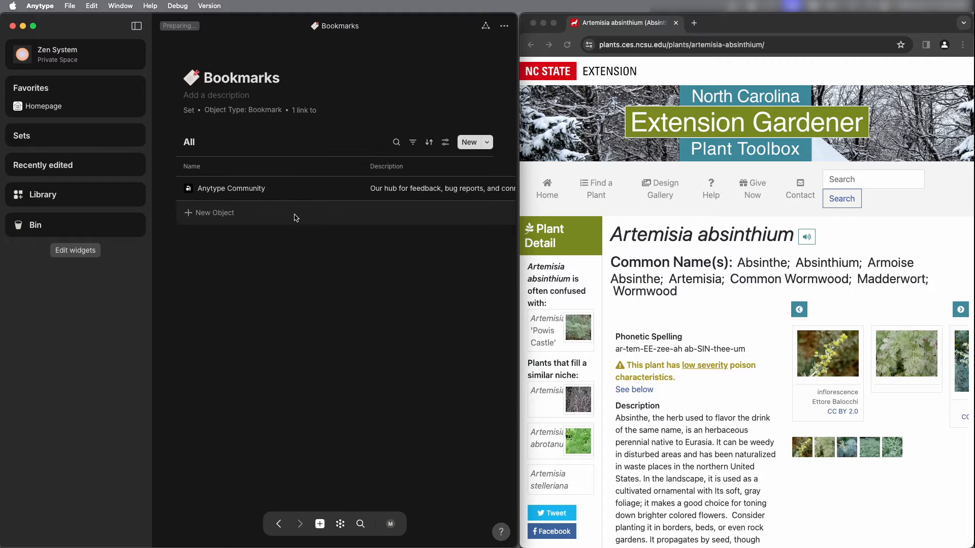
click(219, 214)
key(super+v)
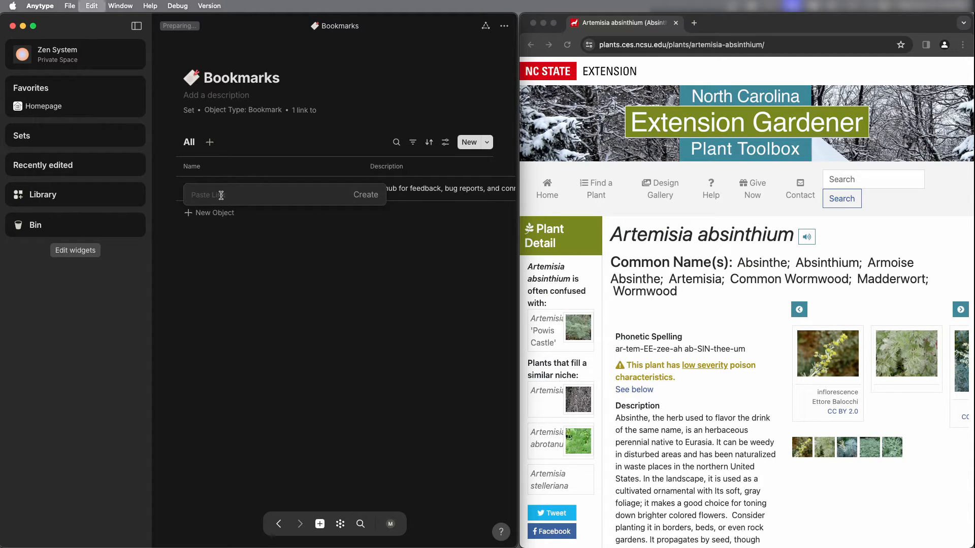
click(374, 197)
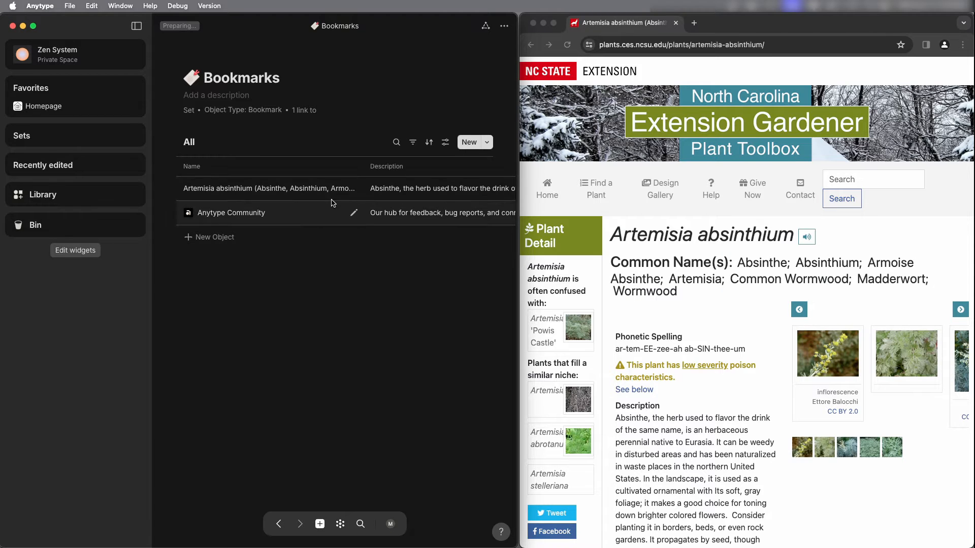
scroll(332, 201, right, 5)
scroll(332, 200, left, 5)
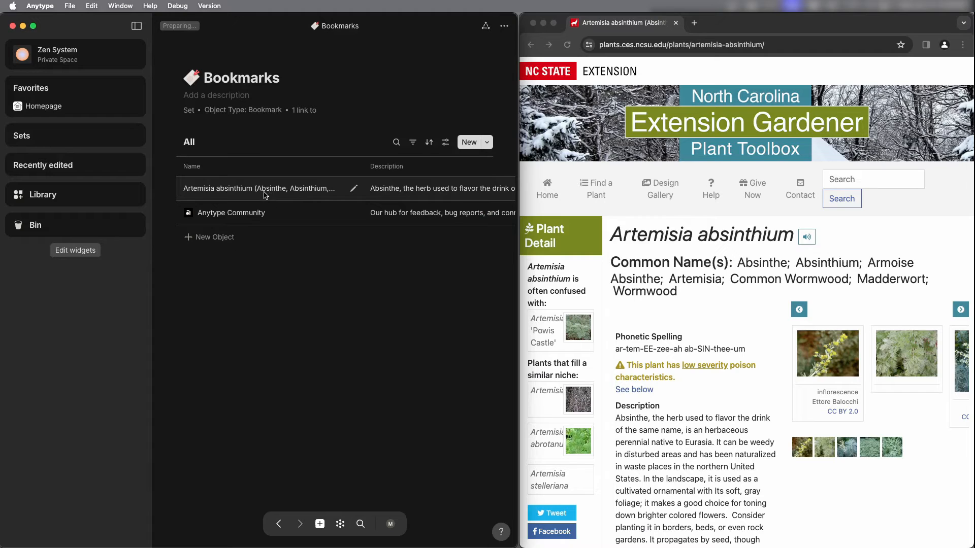
Rename the new Artemisia absinthium bookmark as "Common Wormwood" and clear the row selection
click(354, 189)
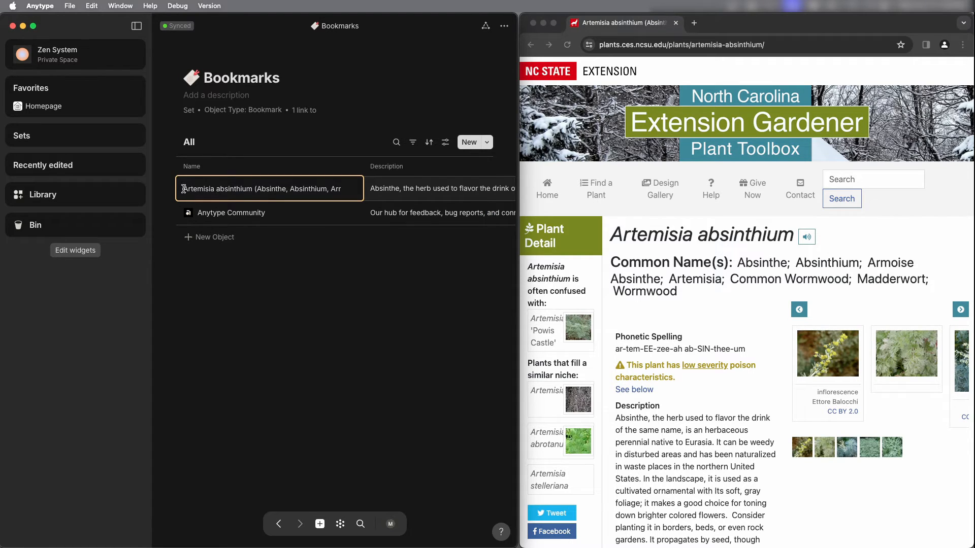
drag(184, 189, 349, 190)
text(North Carolina Extension Gardener Plant Toolbox)
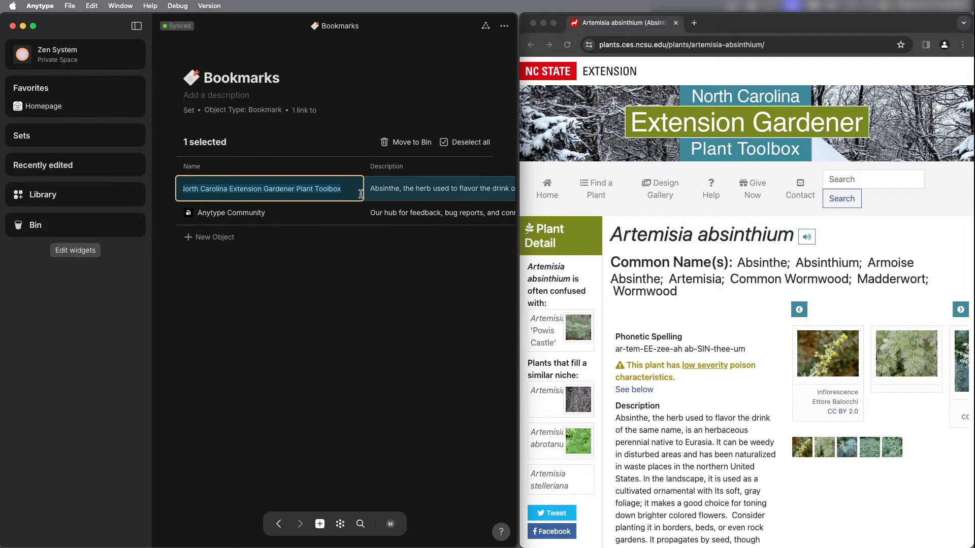
text(Common Wo)
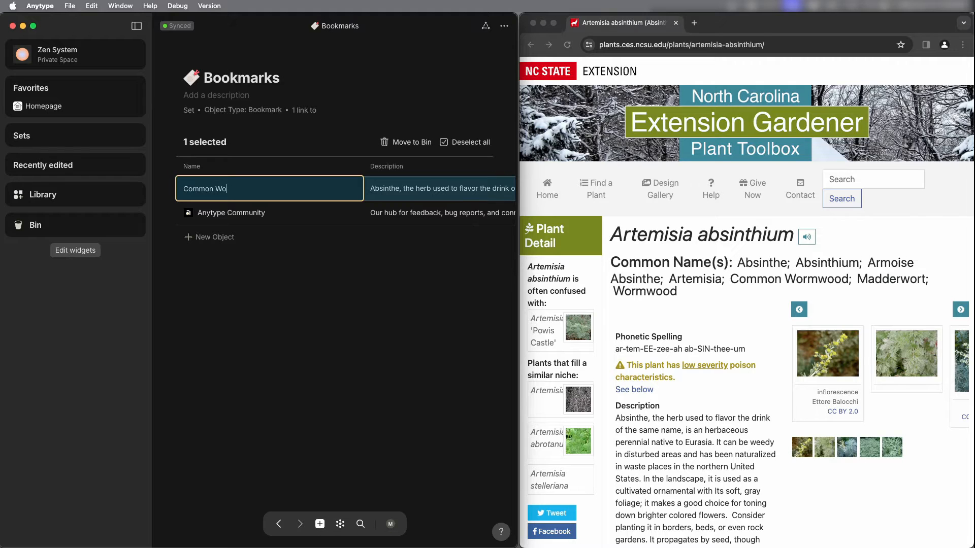
text(rmwood)
key(Return)
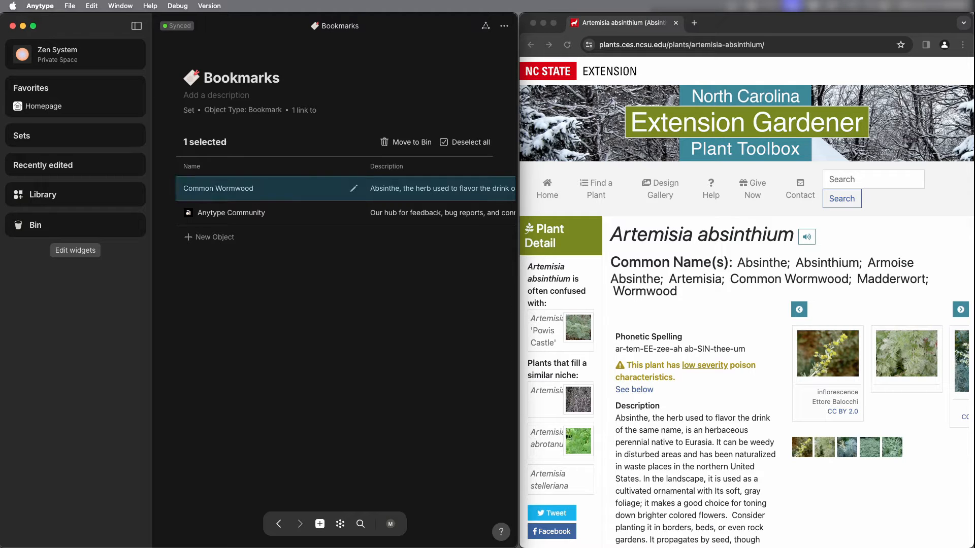
click(354, 265)
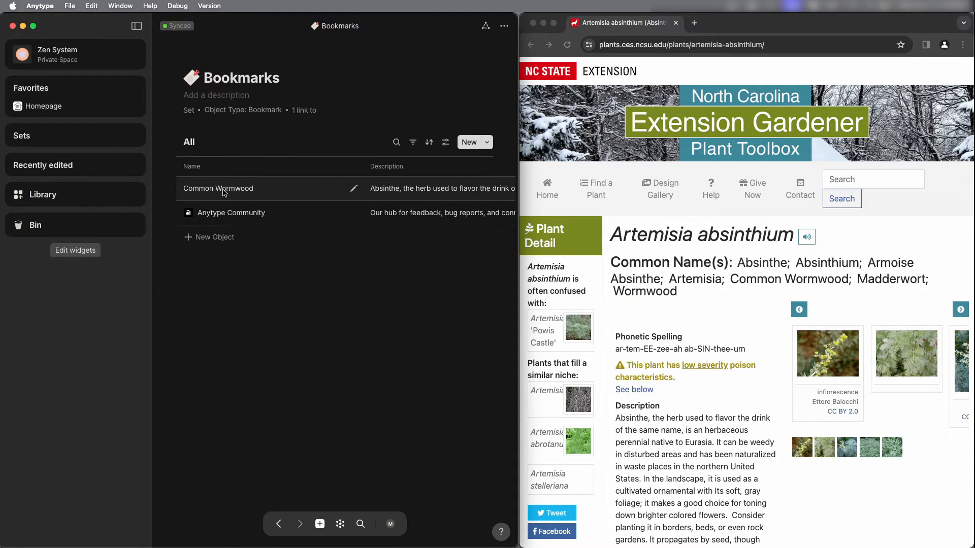
Open the source link of the Common Wormwood bookmark in Chrome, and close the browser window after viewing the page
click(241, 190)
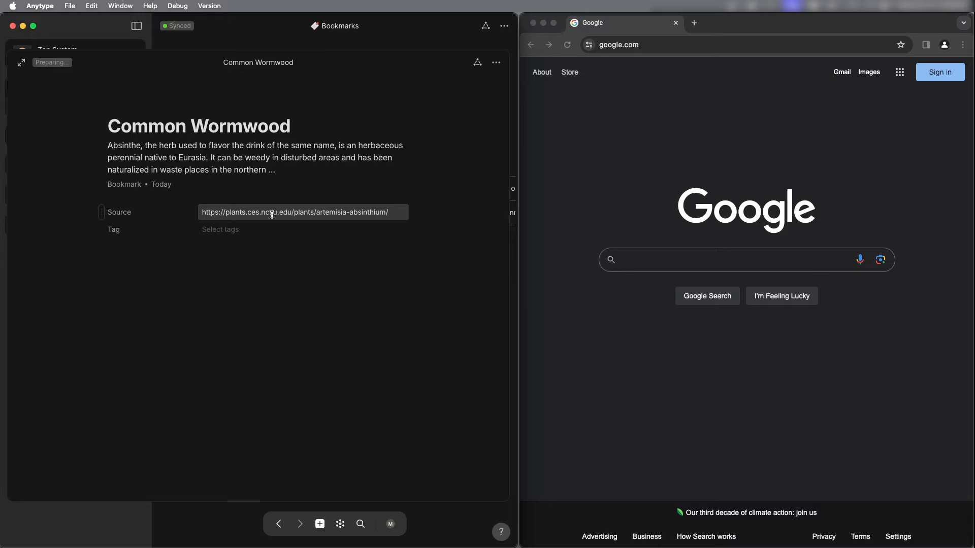
click(271, 215)
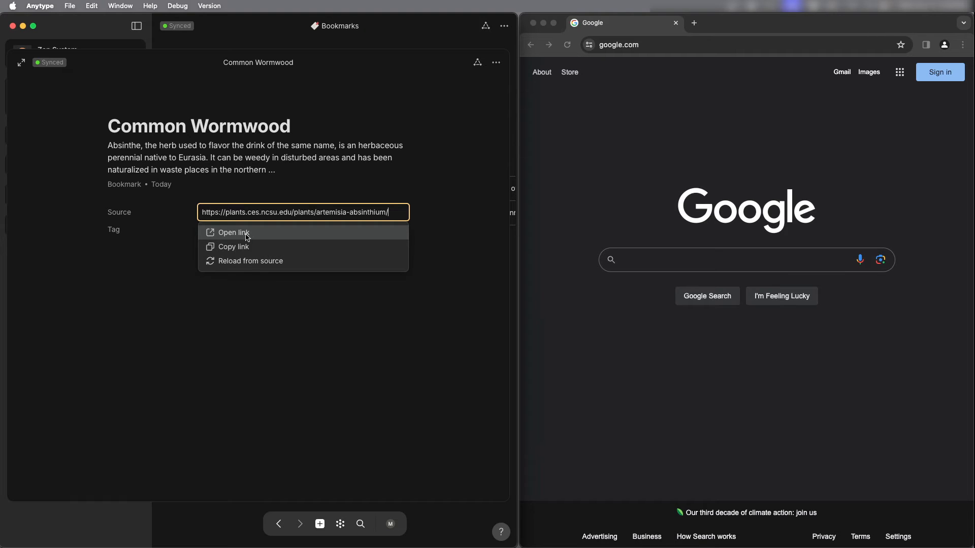
click(247, 236)
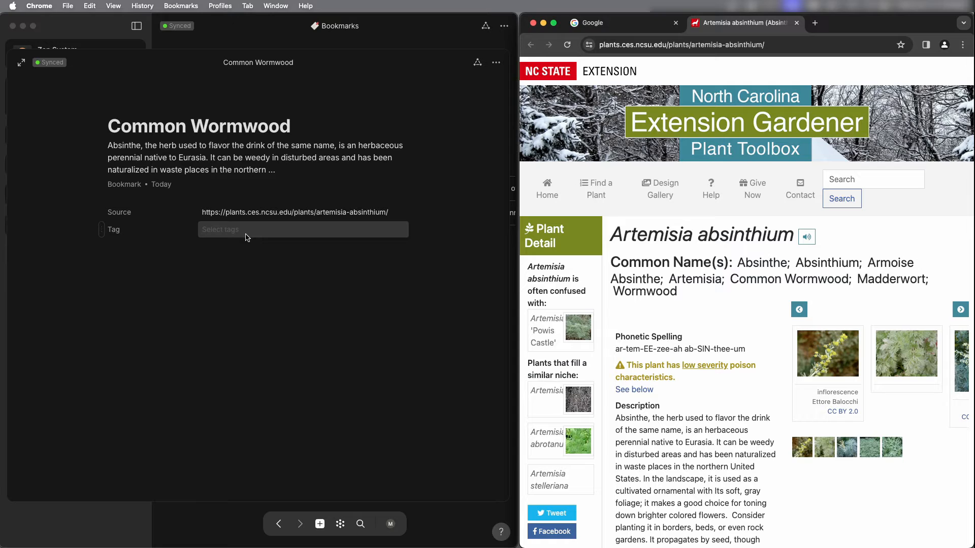
click(533, 24)
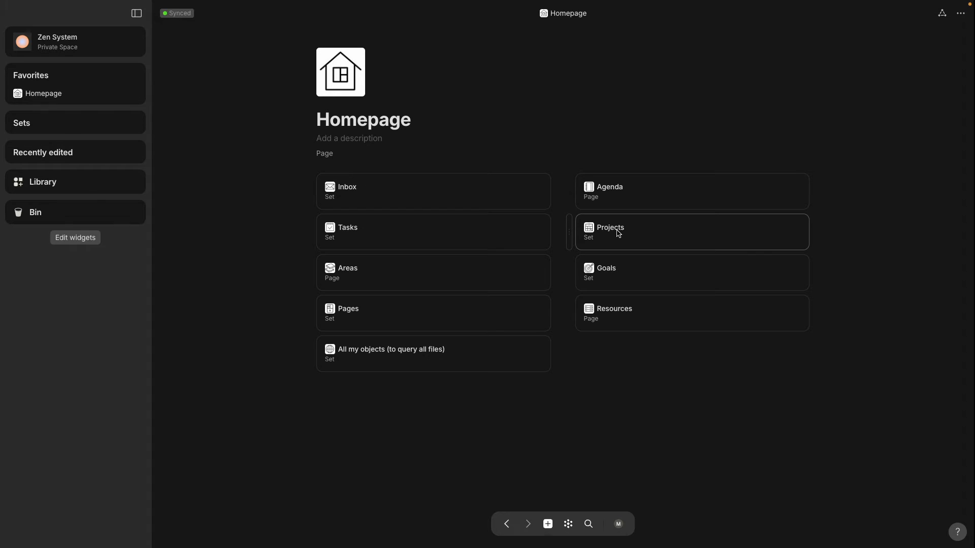
Go to the Active view of the Projects set from the Homepage and rename the example project as "Create a potion - wormwood"
click(618, 233)
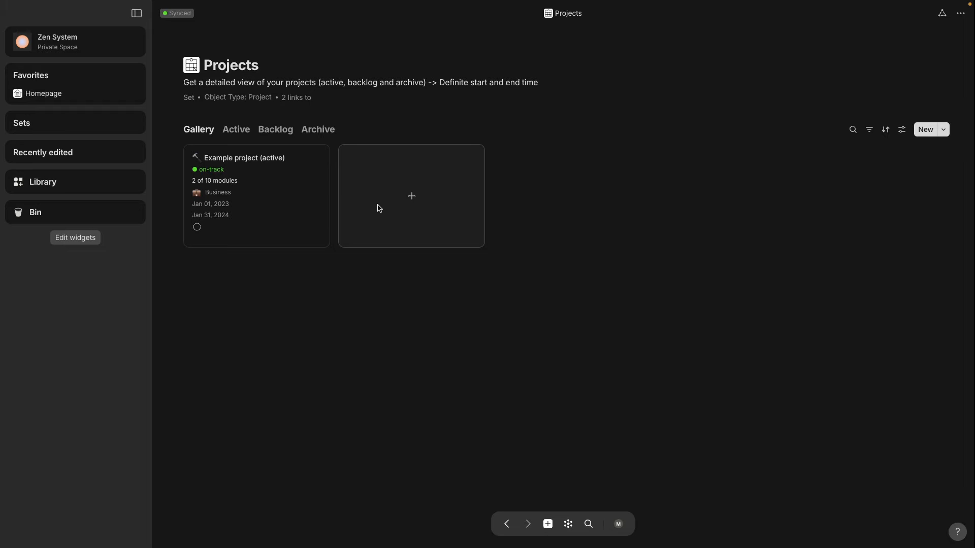
click(241, 134)
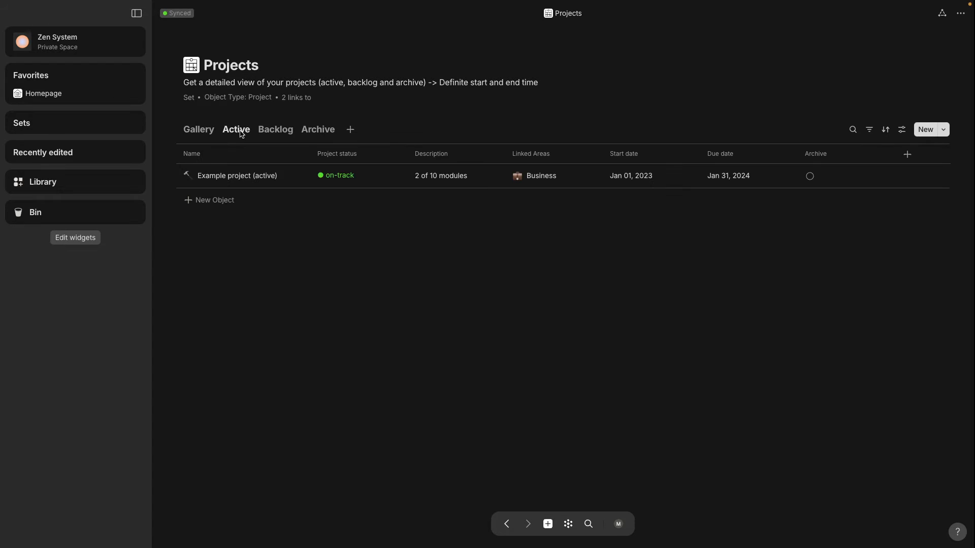
click(252, 178)
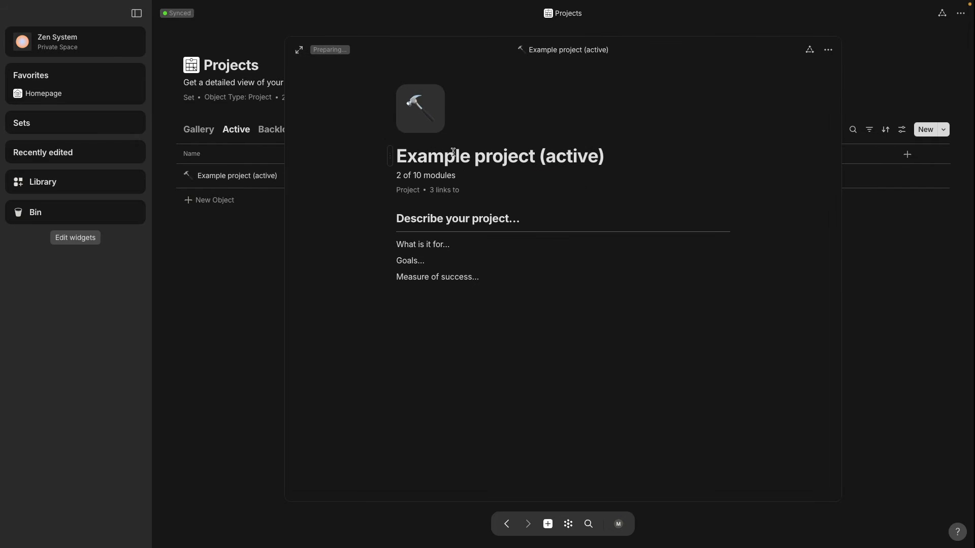
mouse_move(399, 157)
mouse_down()
mouse_move(608, 161)
mouse_move(400, 161)
mouse_up()
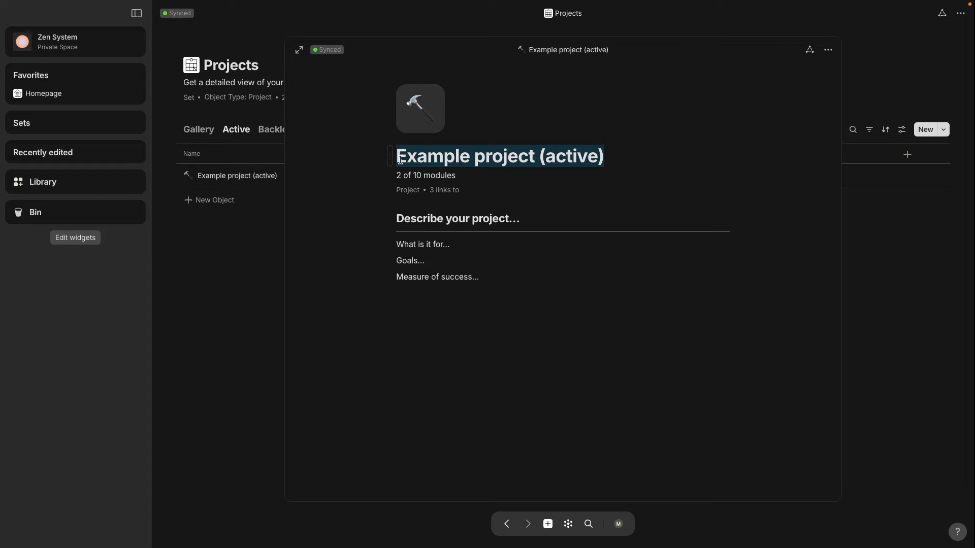
text(Create )
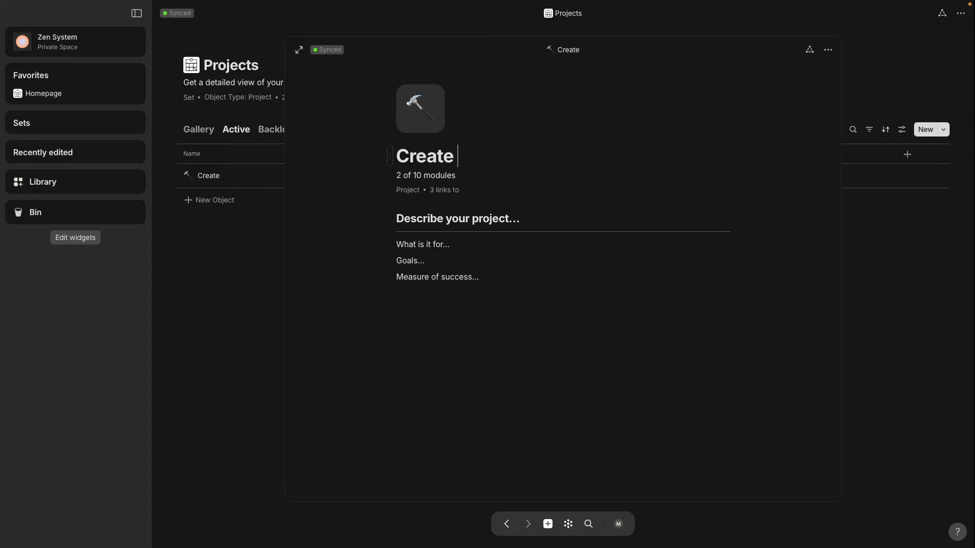
text(a potion - )
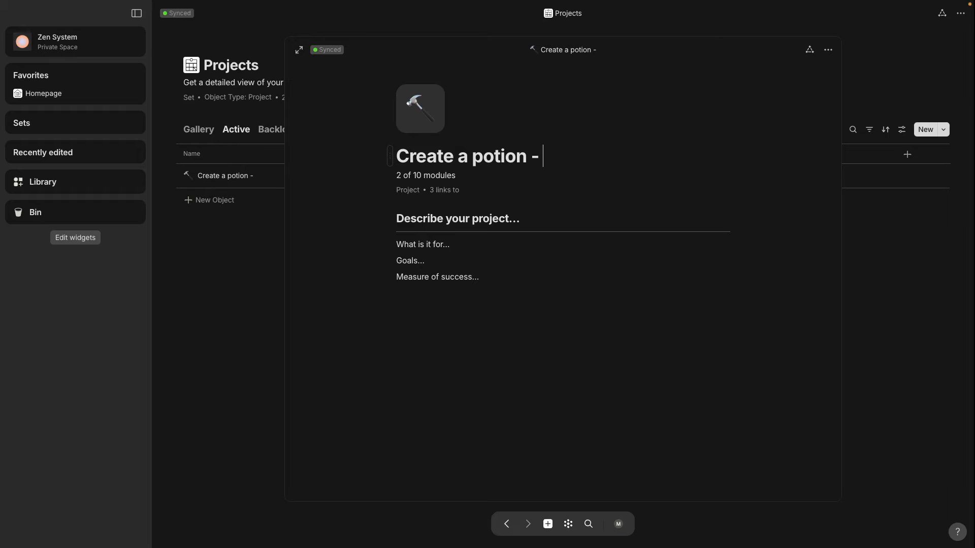
text(wormwood)
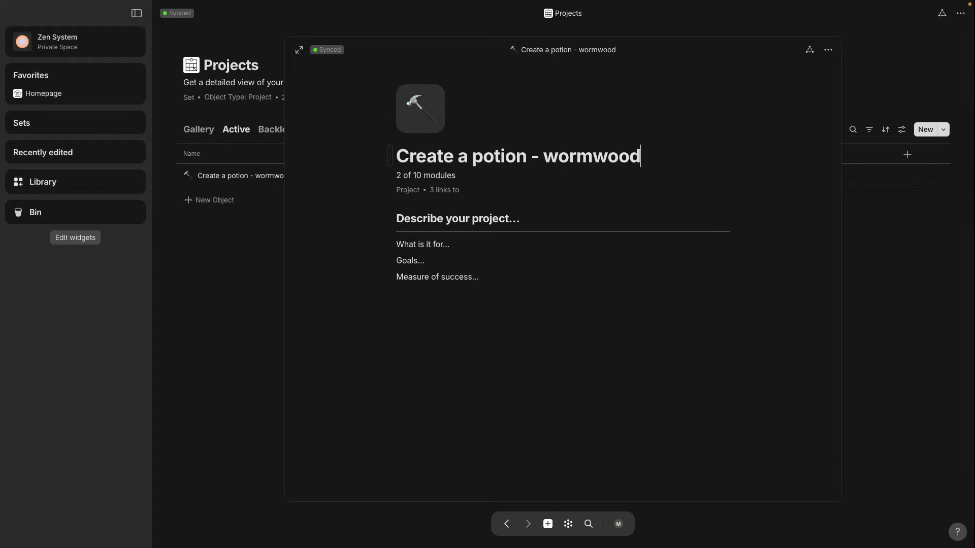
Replace the potion project's description with "1 of 3 potions"
click(413, 176)
mouse_move(397, 175)
mouse_down()
mouse_move(441, 176)
mouse_move(396, 176)
mouse_up()
click(453, 176)
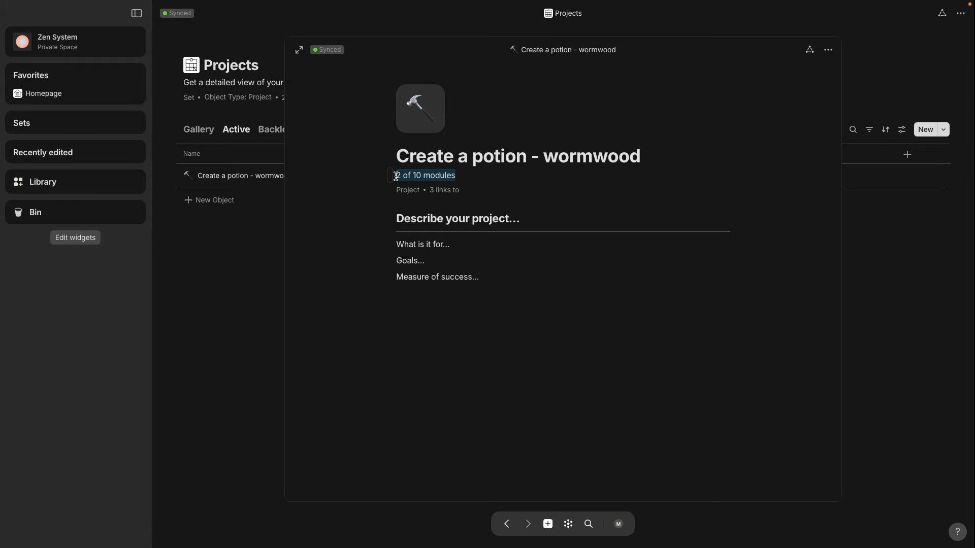
text(1 of 3 )
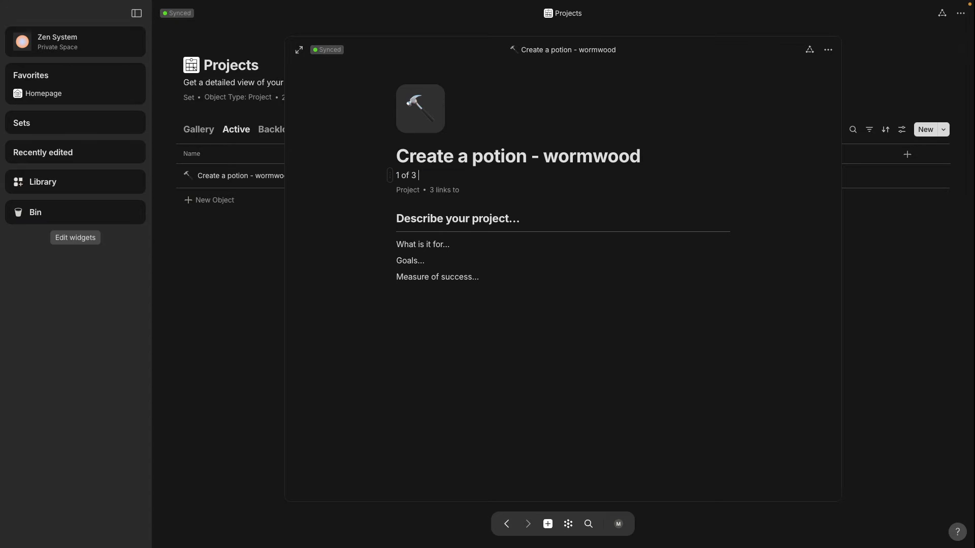
text(potions)
click(452, 323)
Change the potion project's icon to the seedling emoji and close the project
click(425, 114)
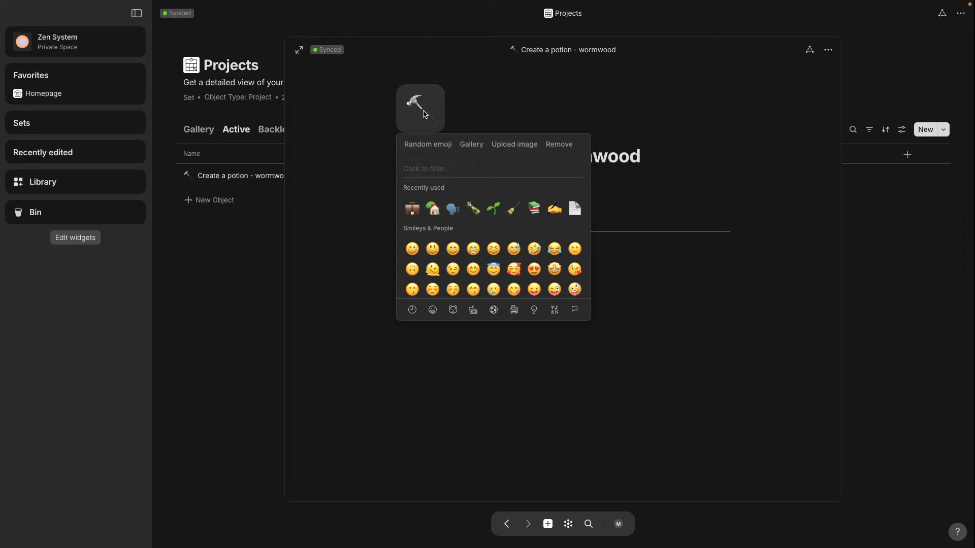
click(495, 209)
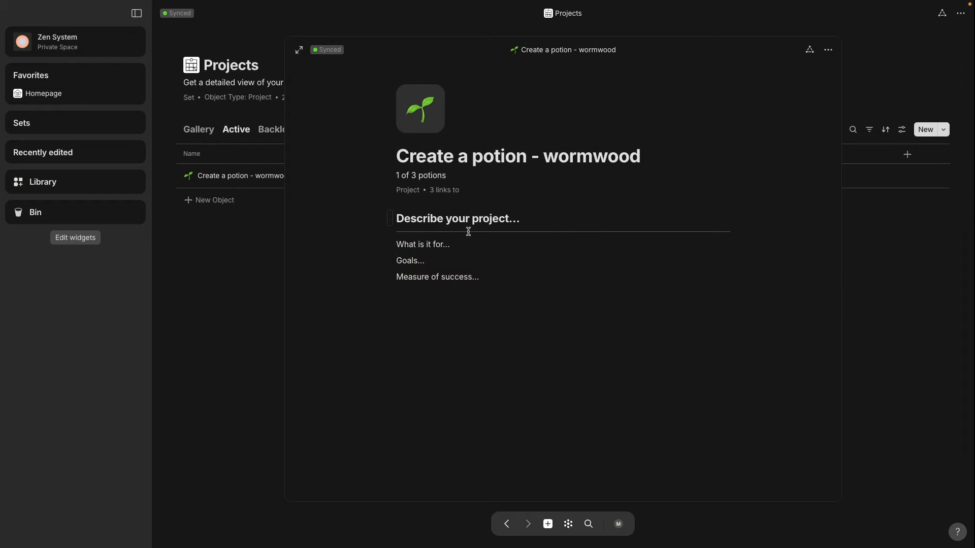
click(251, 259)
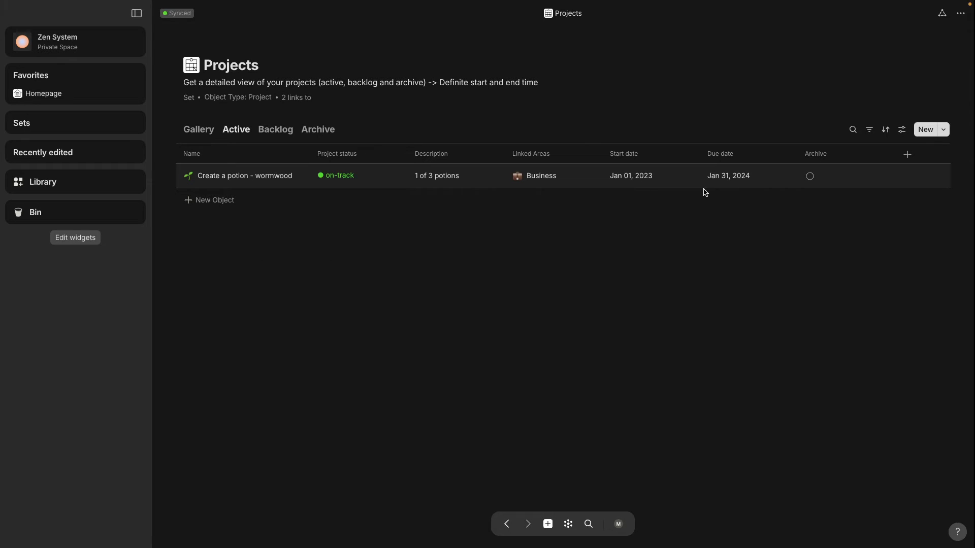
Add a new active project titled "Knit scarf for" plus the recipient's first name, and set its status to not-started
click(198, 203)
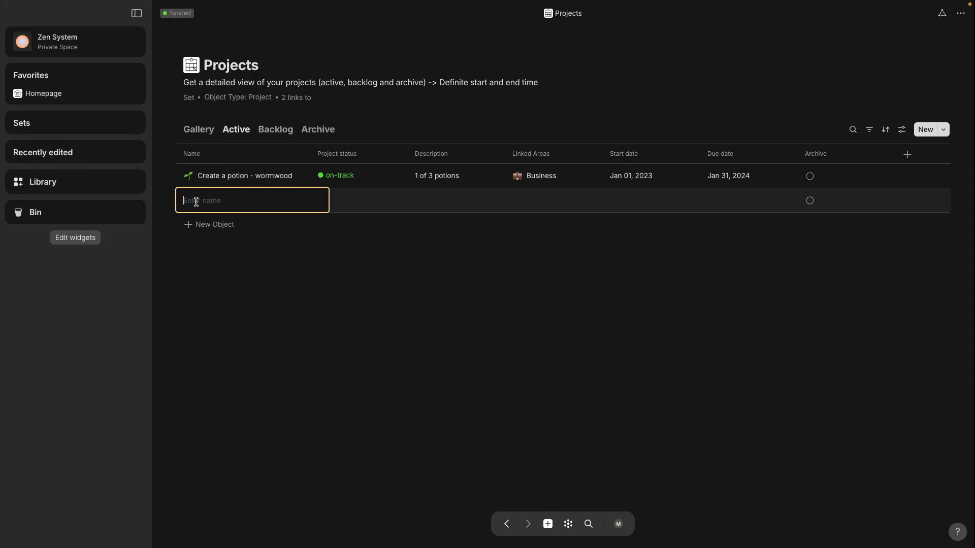
text(Knit scarf for George)
click(361, 202)
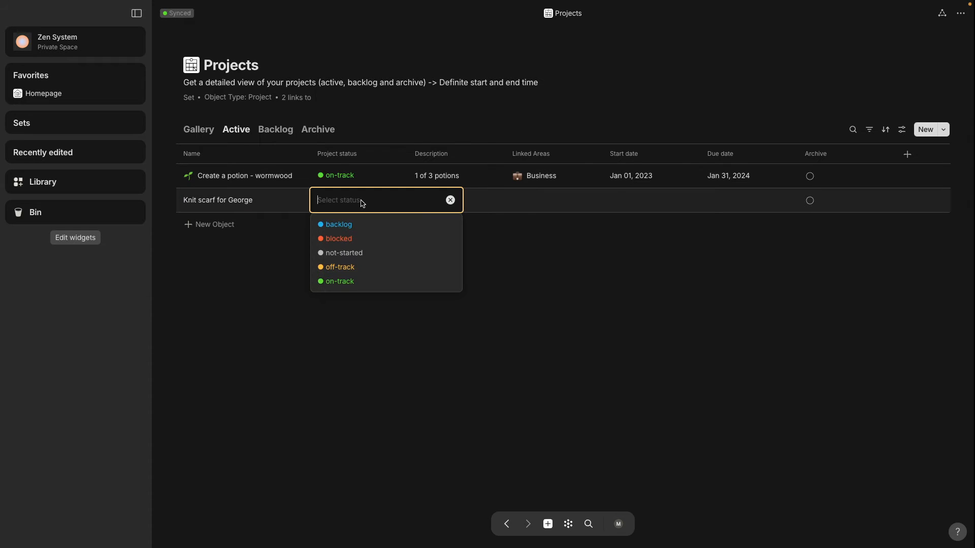
click(359, 253)
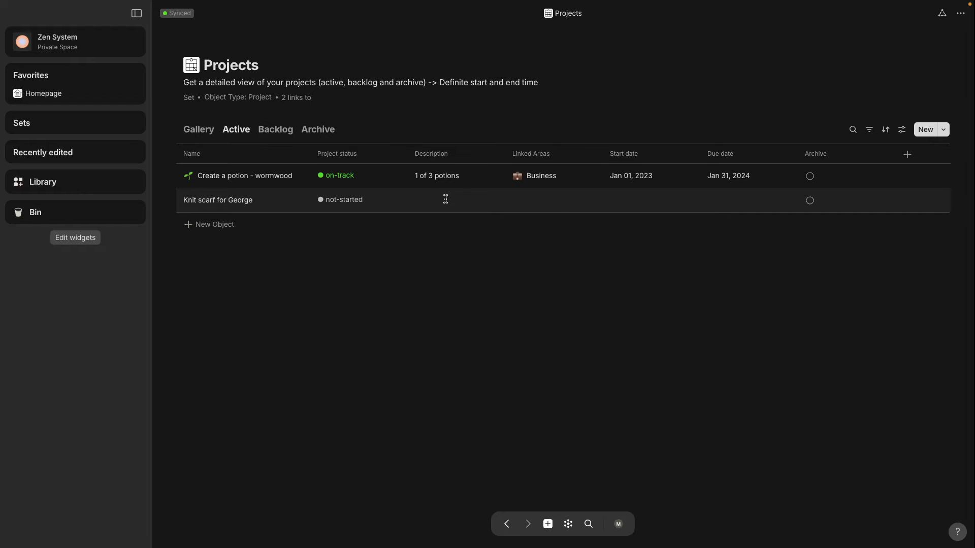
Enter "Maroon and gold" as the scarf project's description and link the project to the Household area
click(446, 199)
text(Ma)
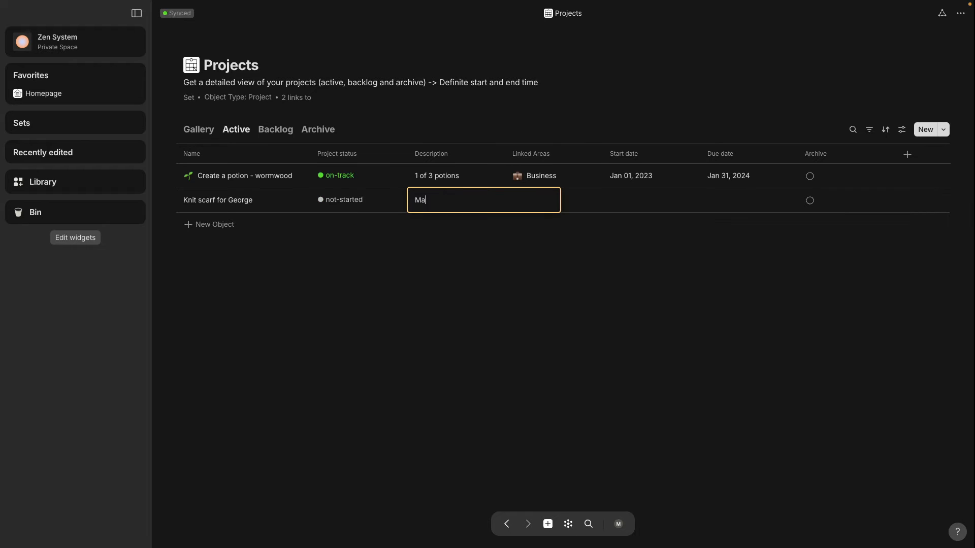
text(rroon)
key(BackSpace)
text(on and gold)
click(428, 200)
key(BackSpace)
click(571, 203)
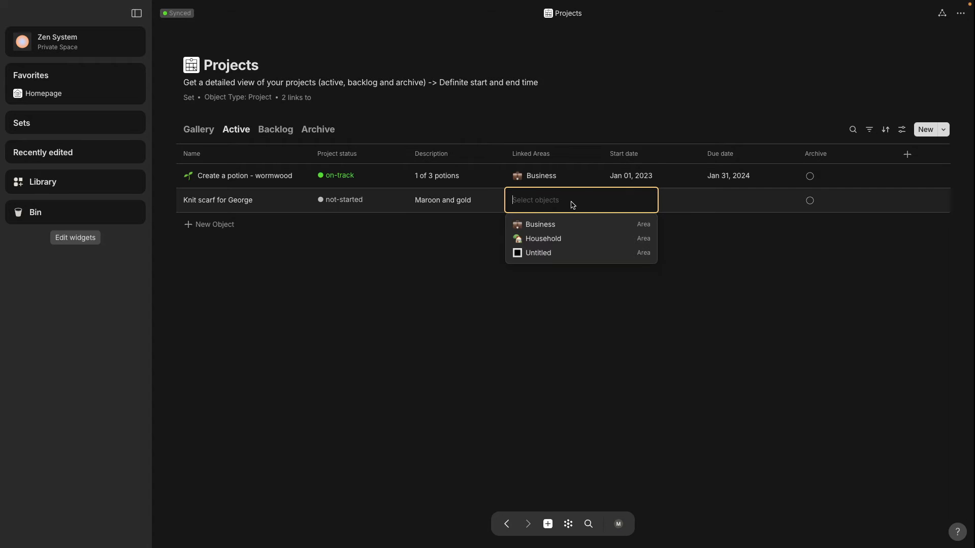
click(554, 239)
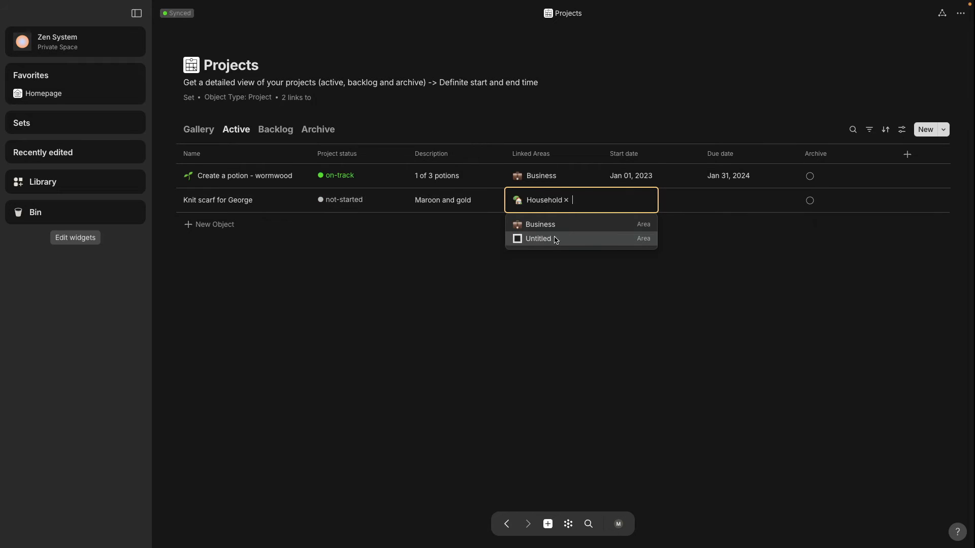
Set the scarf project's start date to Jan 20, 2024 and its due date to Feb 03, 2024
click(673, 194)
click(672, 196)
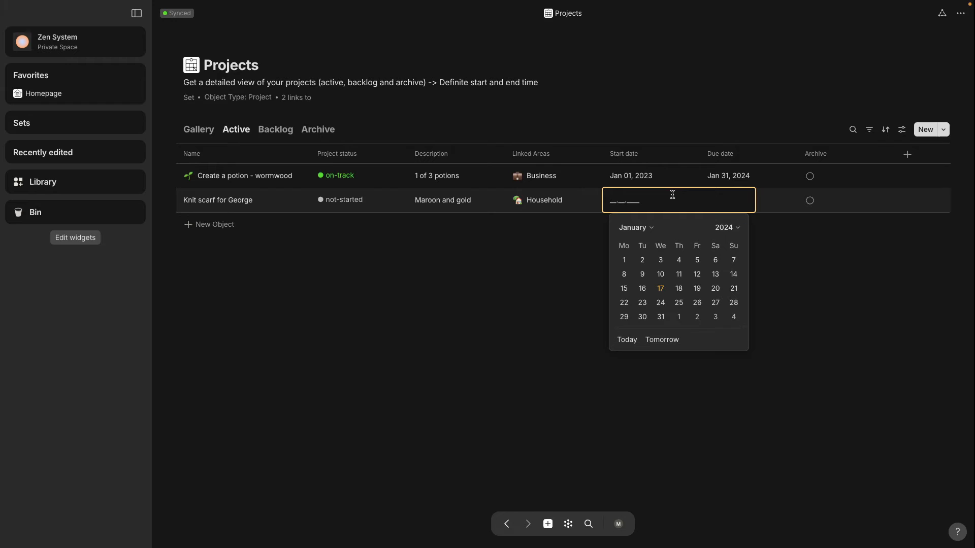
click(713, 290)
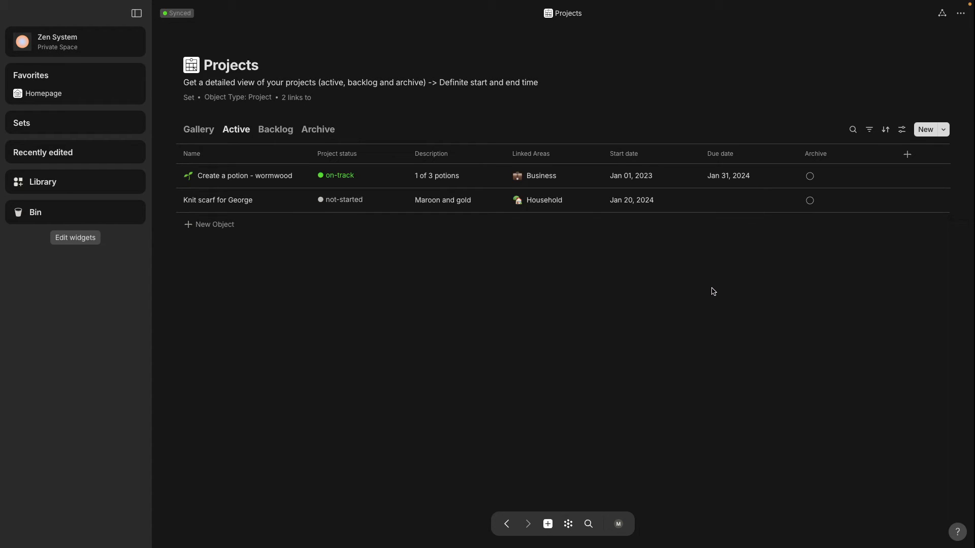
click(726, 199)
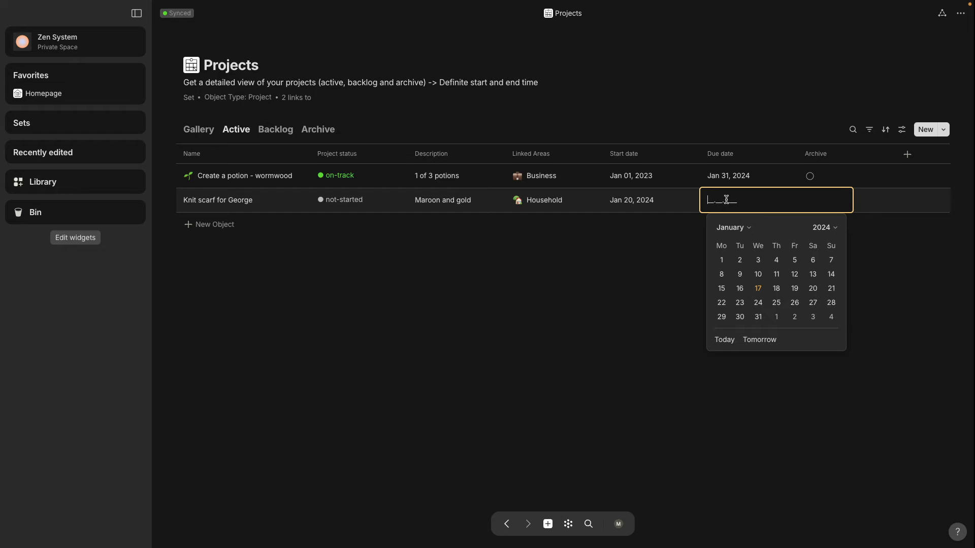
click(813, 317)
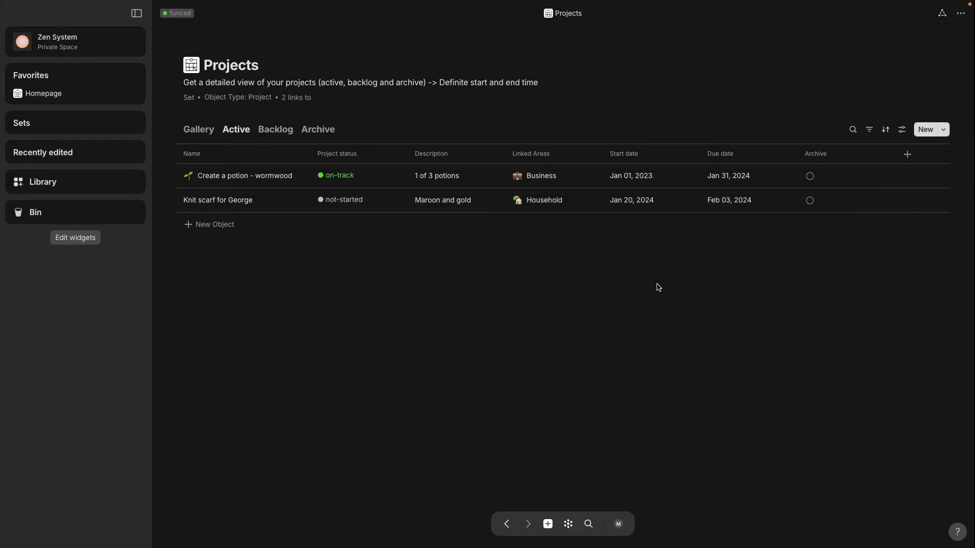
Open the scarf project, give it the red scarf emoji as its icon and close it
click(189, 202)
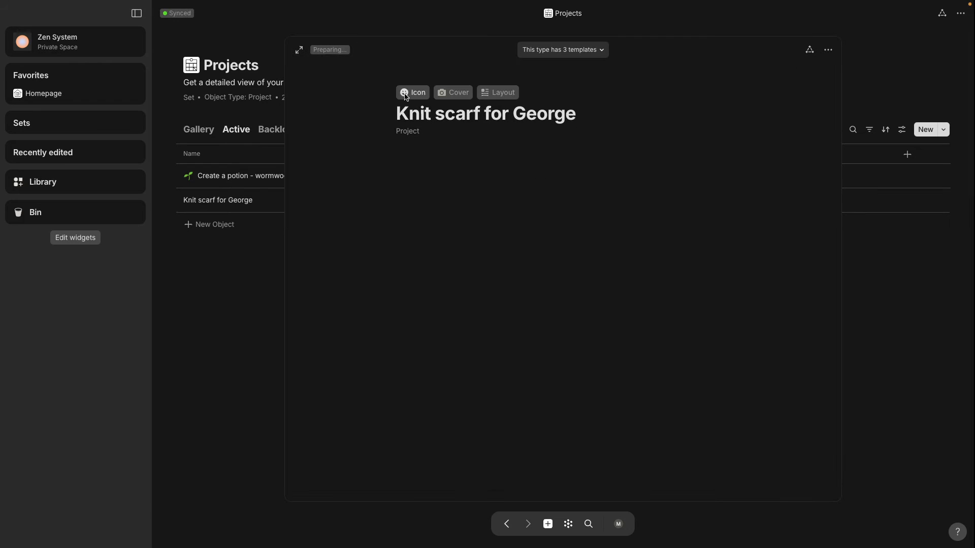
click(406, 96)
text(scarf)
click(354, 175)
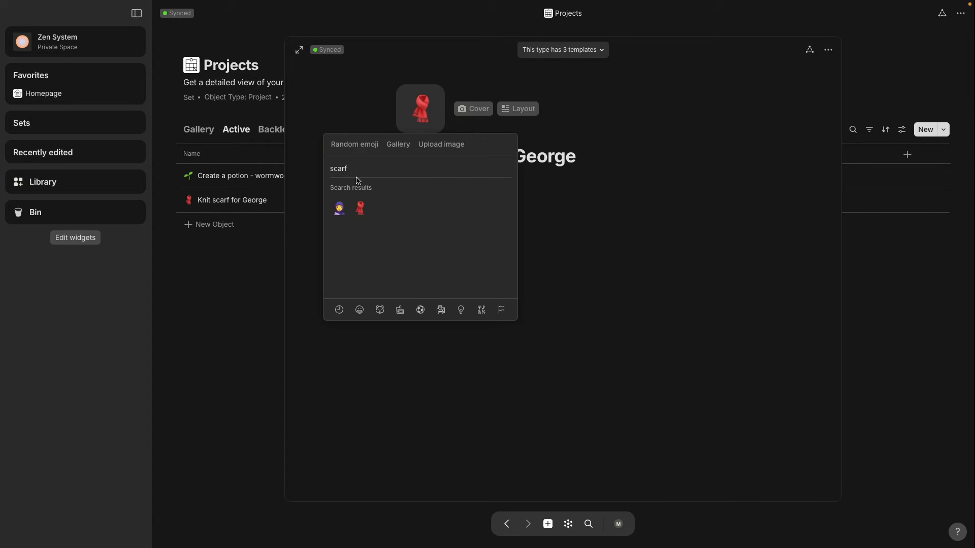
click(222, 309)
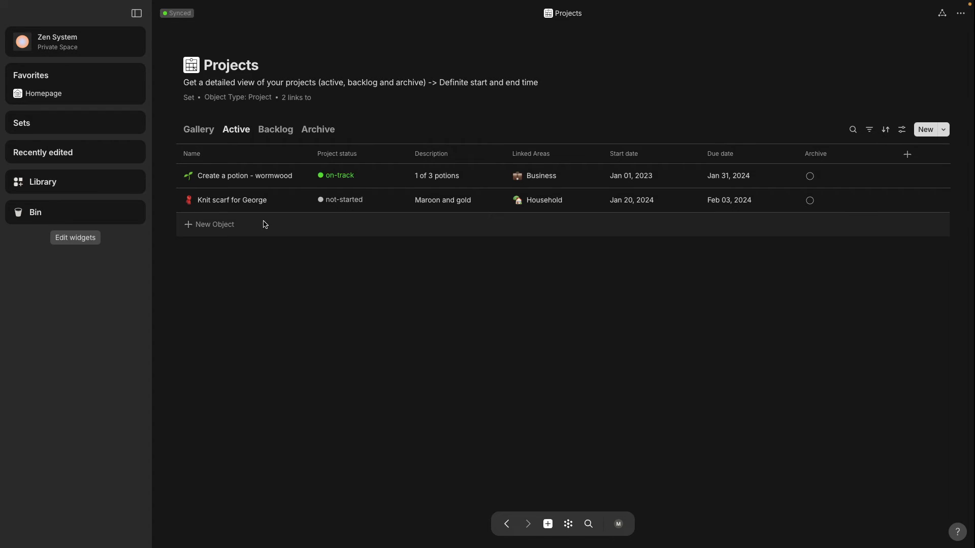
Examine the Backlog and Archive views of the Projects set and return to the Active view
click(288, 132)
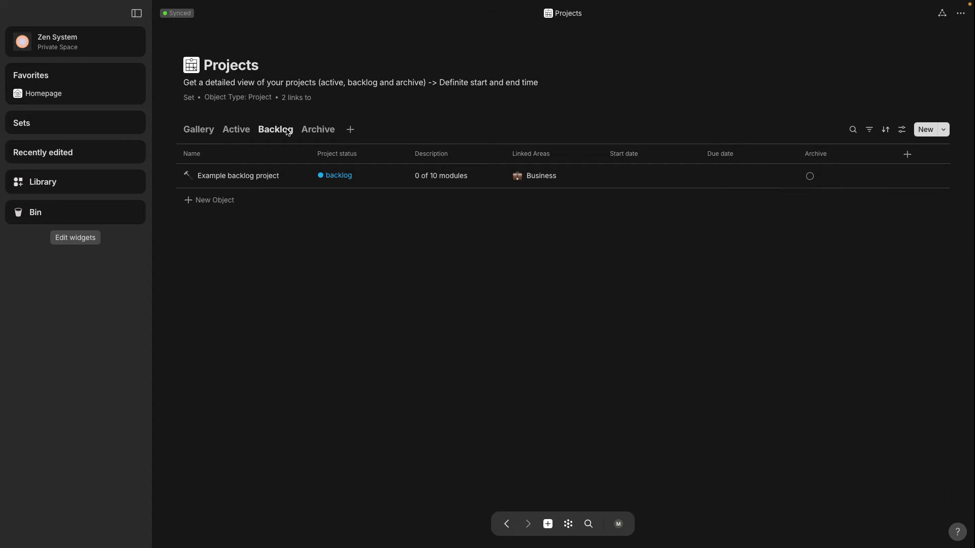
click(326, 134)
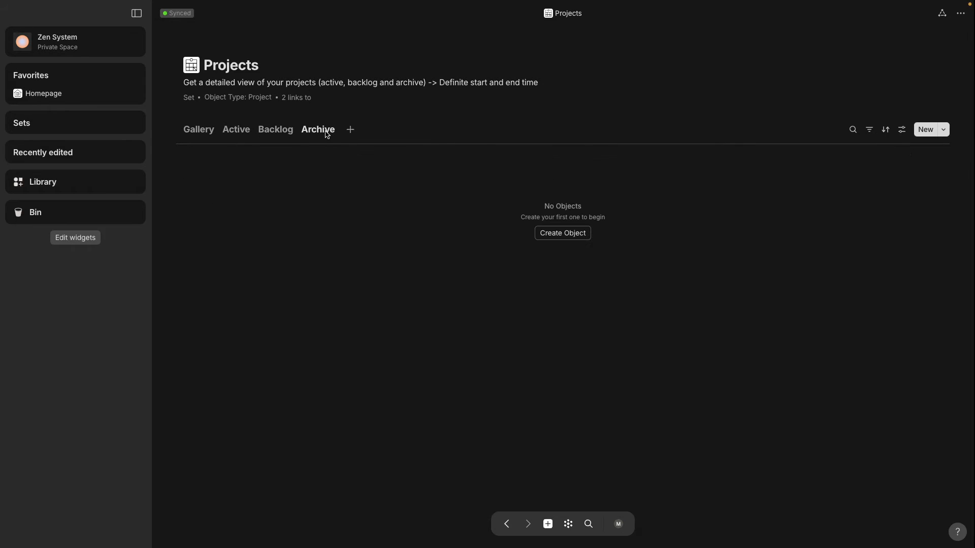
click(243, 136)
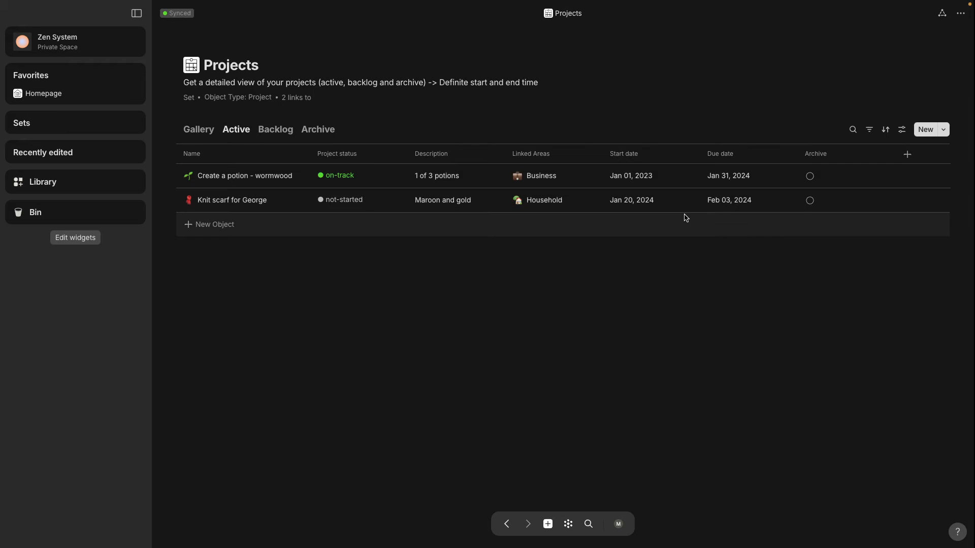
Archive the scarf project as a trial and restore it from the archive to the active projects
click(810, 201)
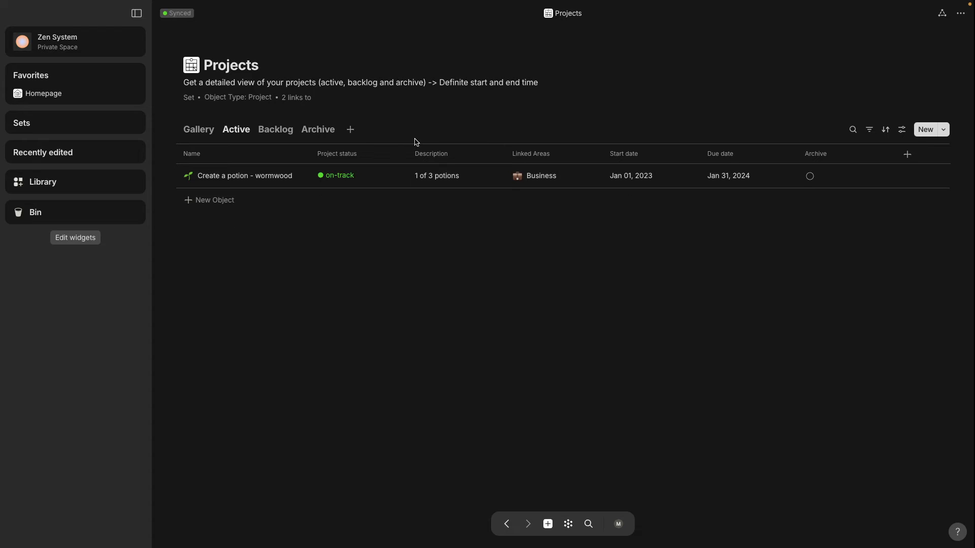
click(332, 135)
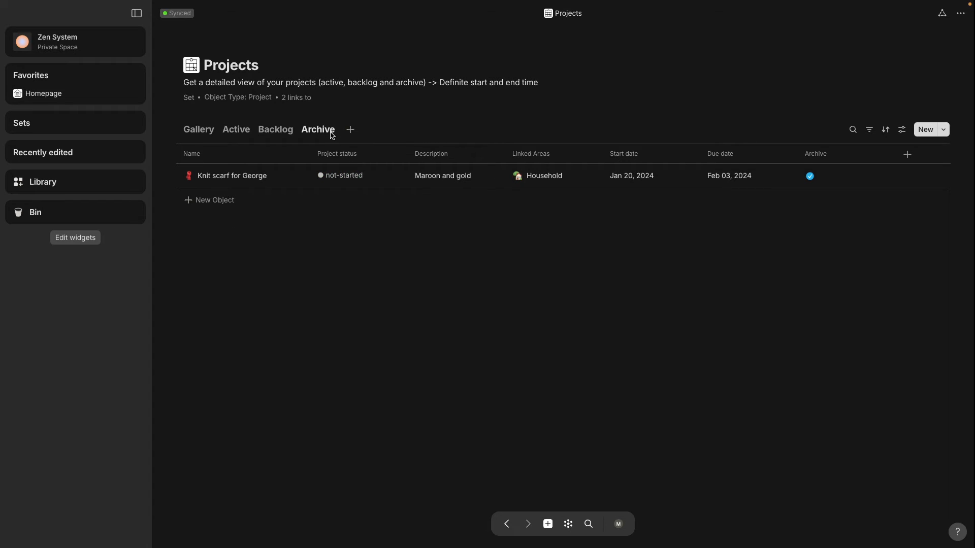
click(810, 177)
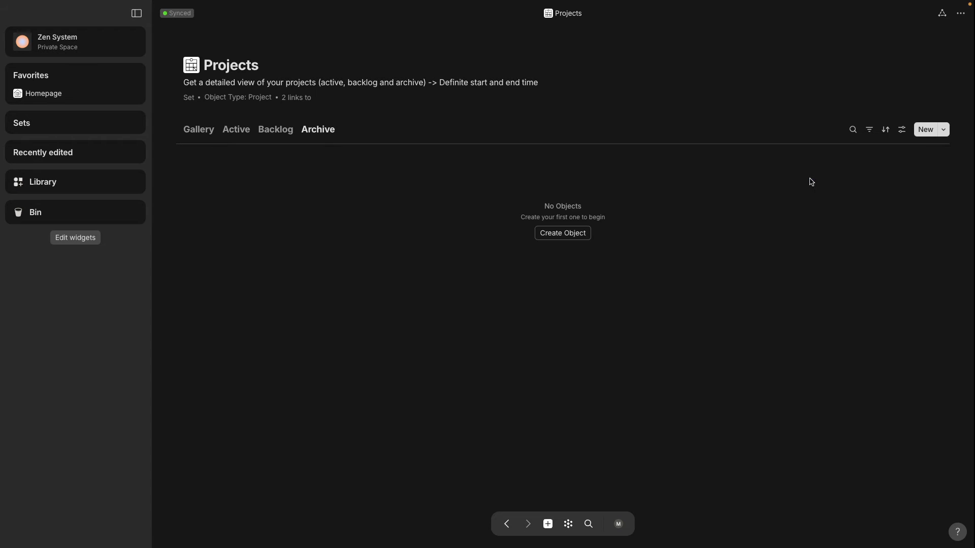
click(231, 129)
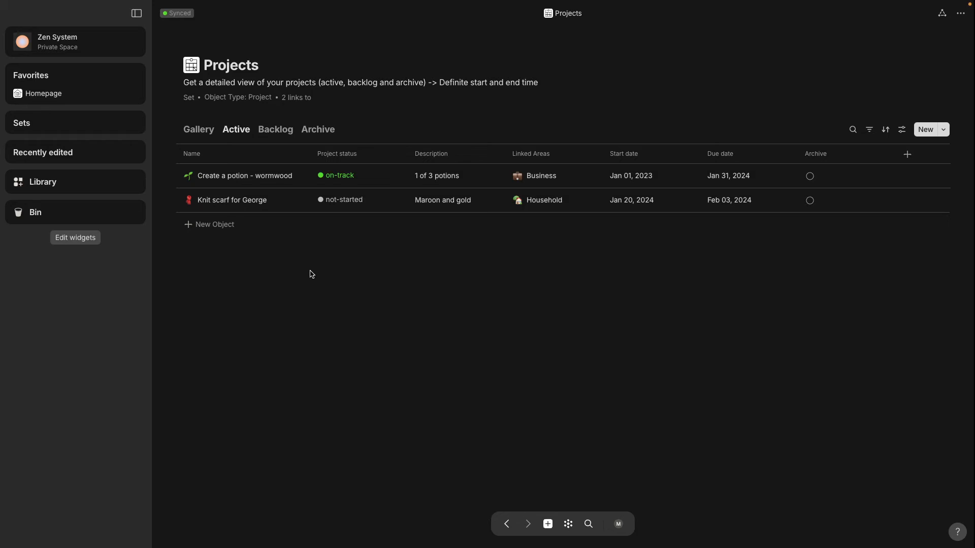
Open the Tasks set from the Homepage and retitle "Example task (today)" as "Research local plants"
click(39, 96)
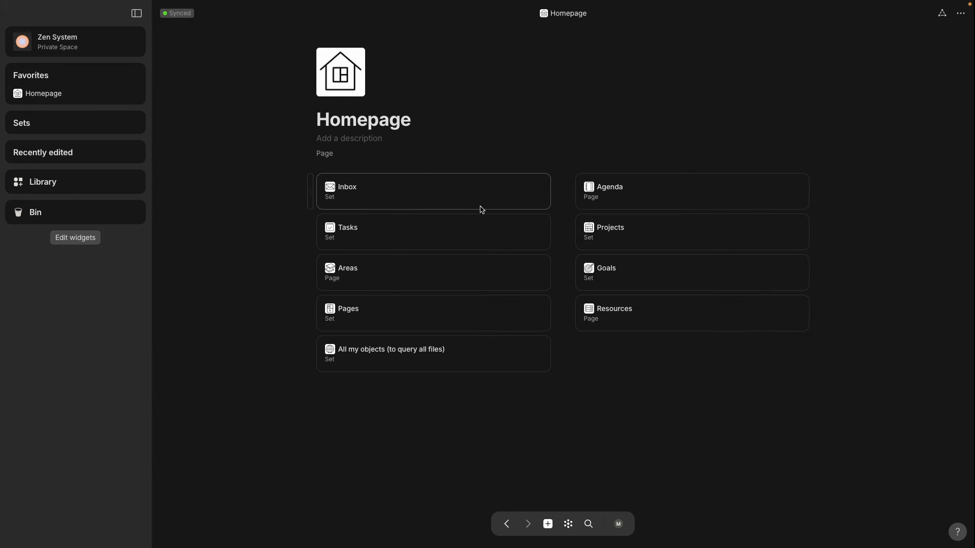
click(355, 234)
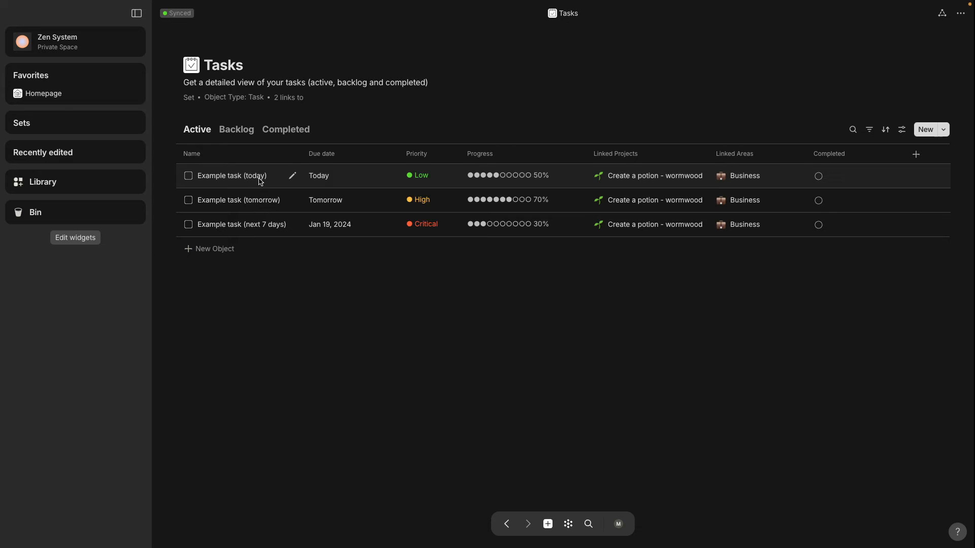
click(261, 178)
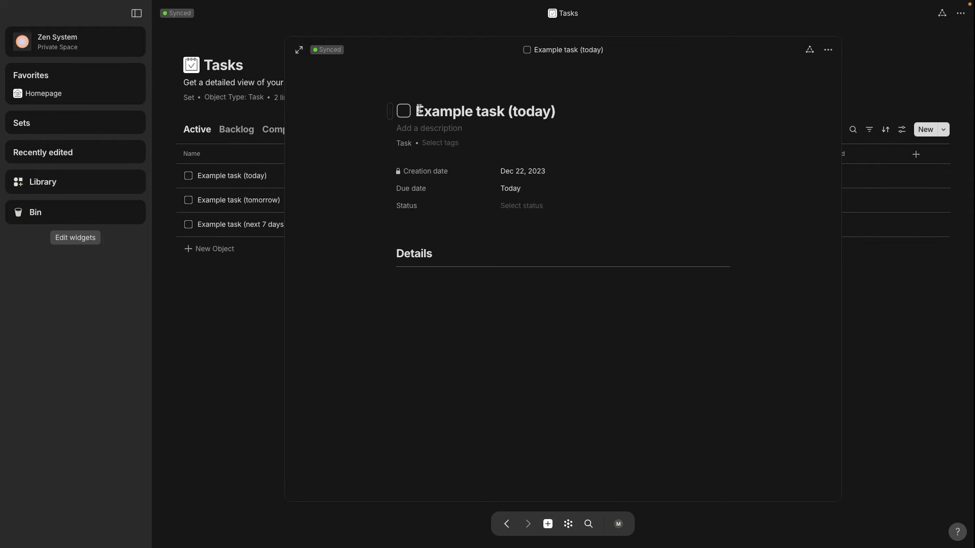
mouse_move(418, 109)
mouse_down()
mouse_move(558, 112)
mouse_move(414, 110)
mouse_up()
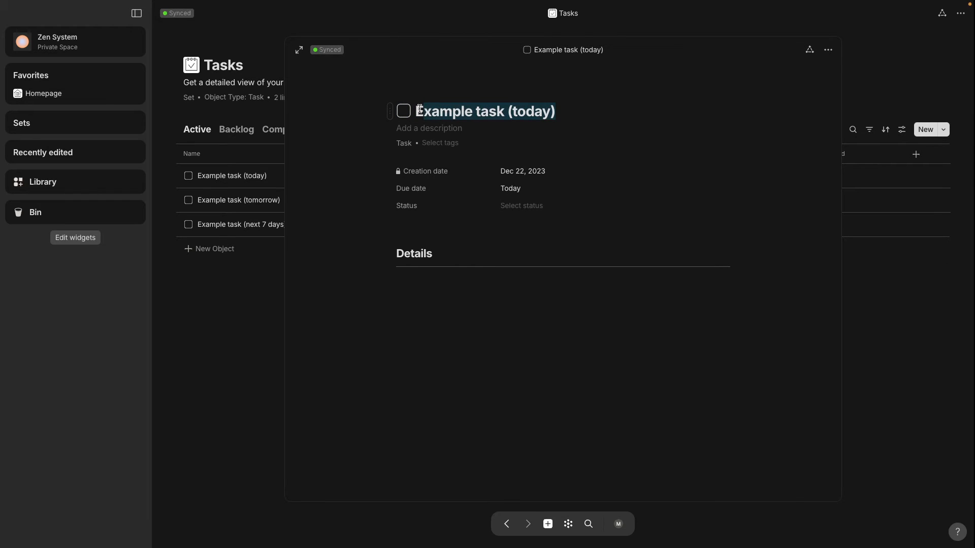
text(Research)
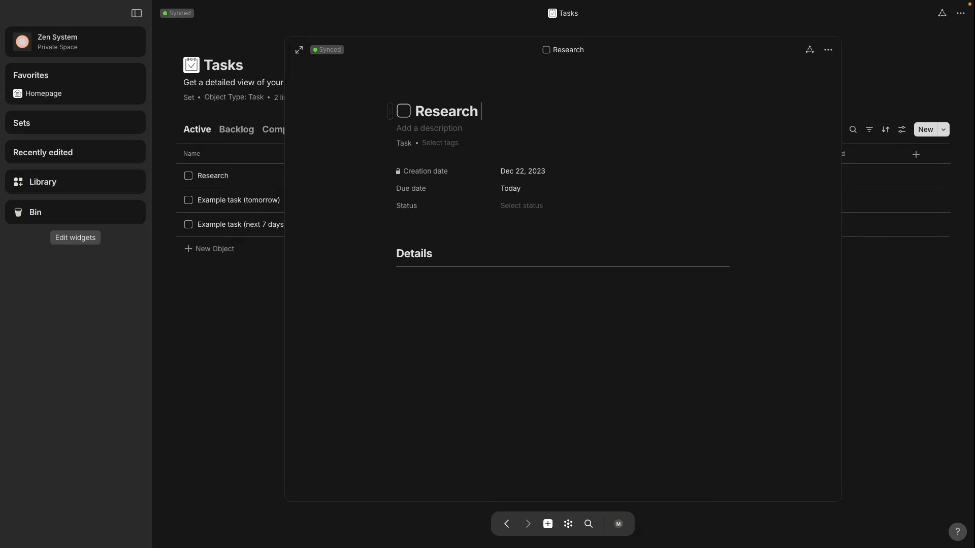
text(local)
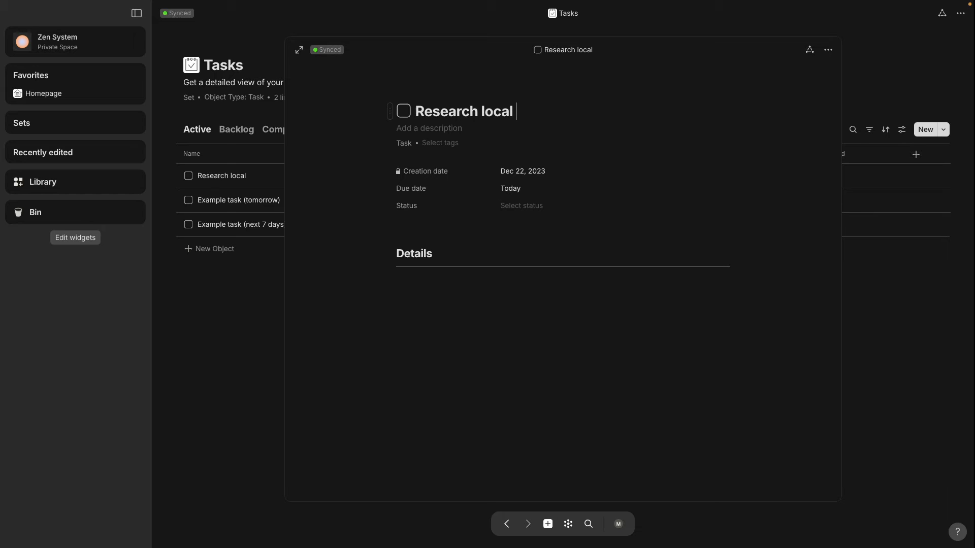
text( plants)
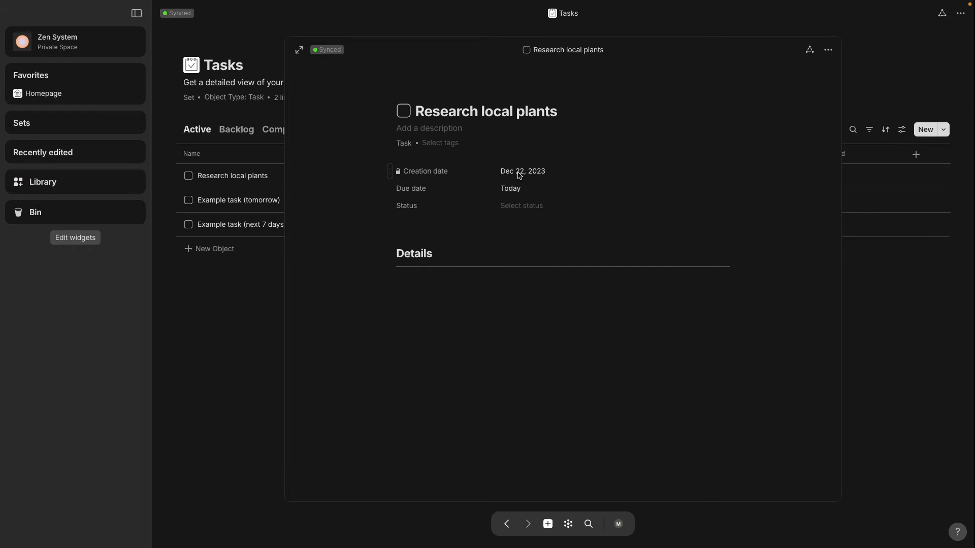
Set the status of the "Research local plants" task to To Do and close the task
click(524, 209)
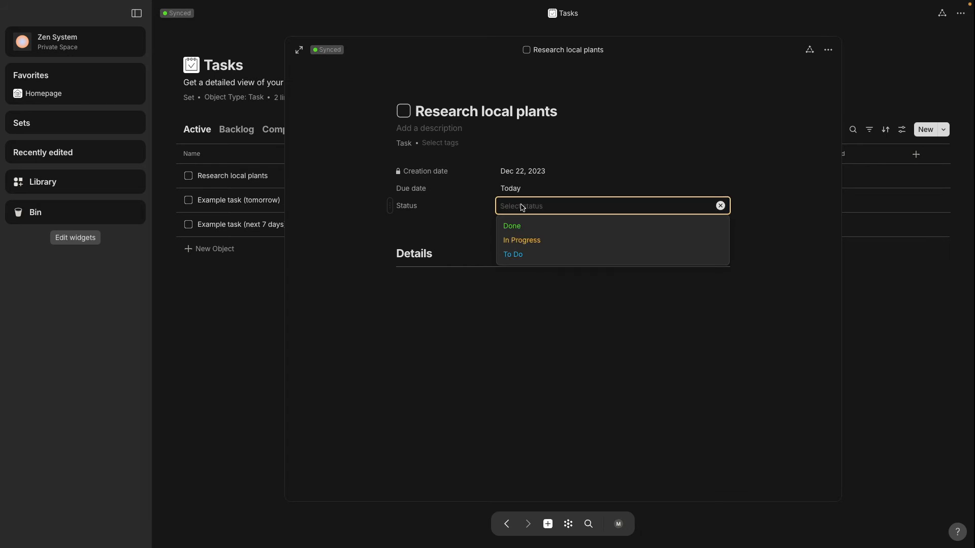
click(530, 253)
click(269, 276)
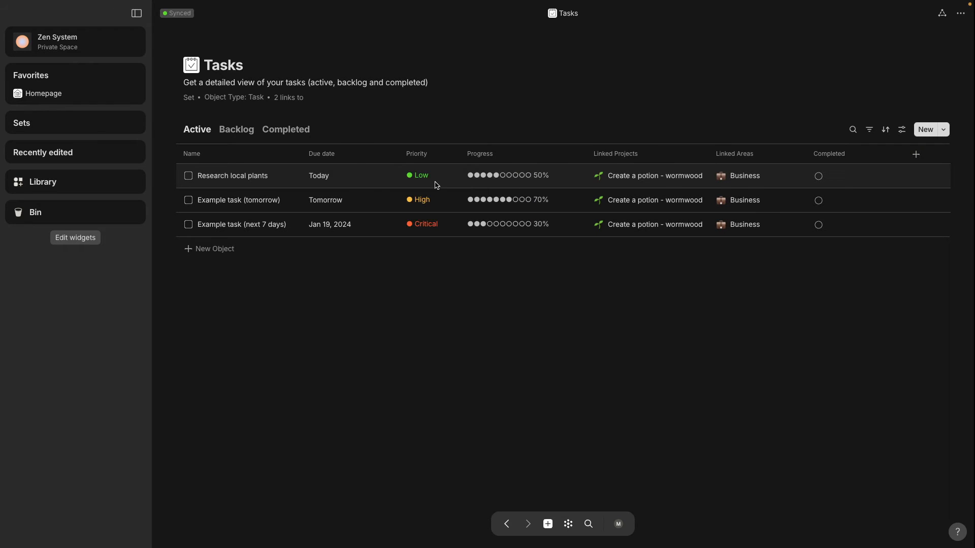
Rename "Example task (tomorrow)" in the active tasks as "Buy milk"
click(250, 206)
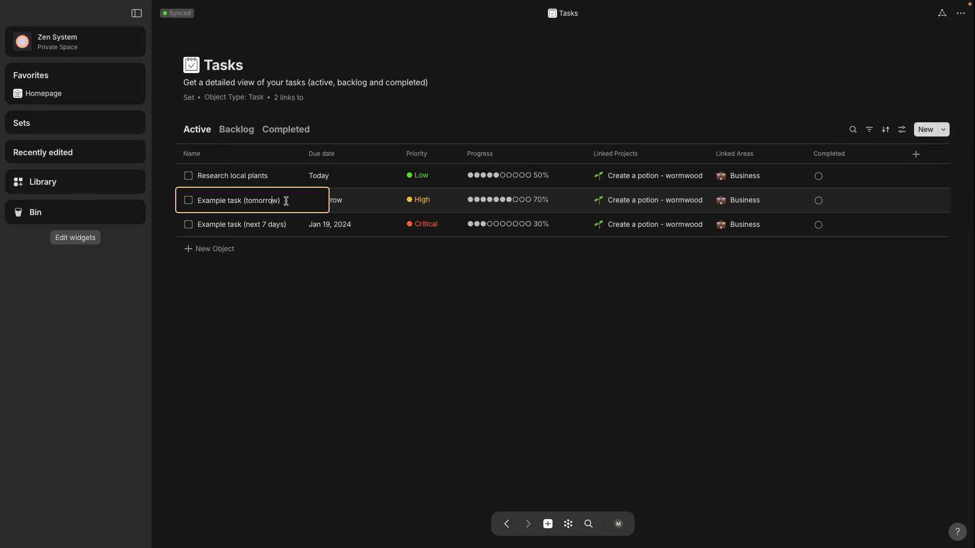
key(BackSpace)
key(BackSpace)
key(BackSpace)
key(BackSpace)
key(BackSpace)
key(BackSpace)
key(BackSpace)
key(BackSpace)
key(BackSpace)
key(BackSpace)
key(BackSpace)
key(BackSpace)
key(BackSpace)
key(BackSpace)
key(BackSpace)
key(BackSpace)
key(BackSpace)
key(BackSpace)
key(BackSpace)
key(BackSpace)
key(BackSpace)
key(BackSpace)
key(BackSpace)
text(Buy milk)
key(Return)
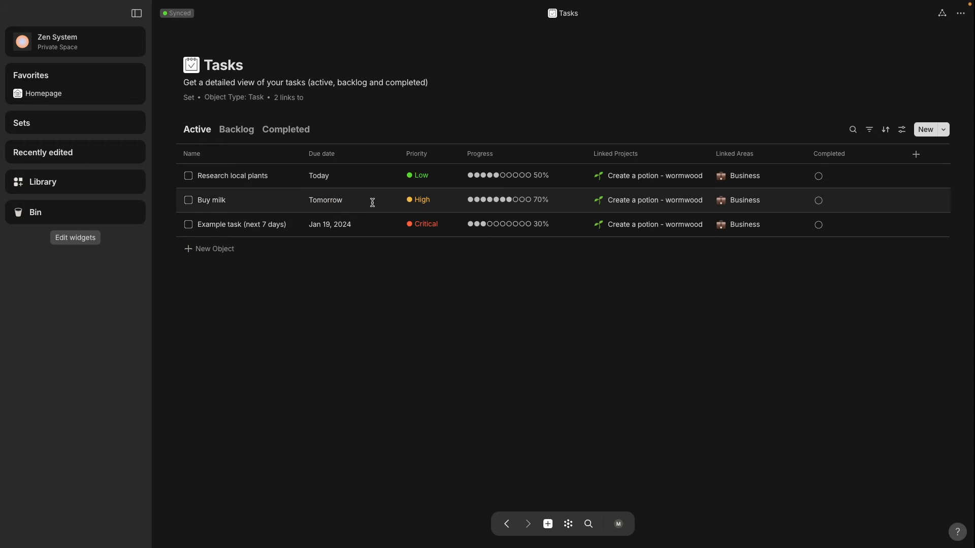
Clear the "Buy milk" task's progress value and remove its linked potion project
click(537, 204)
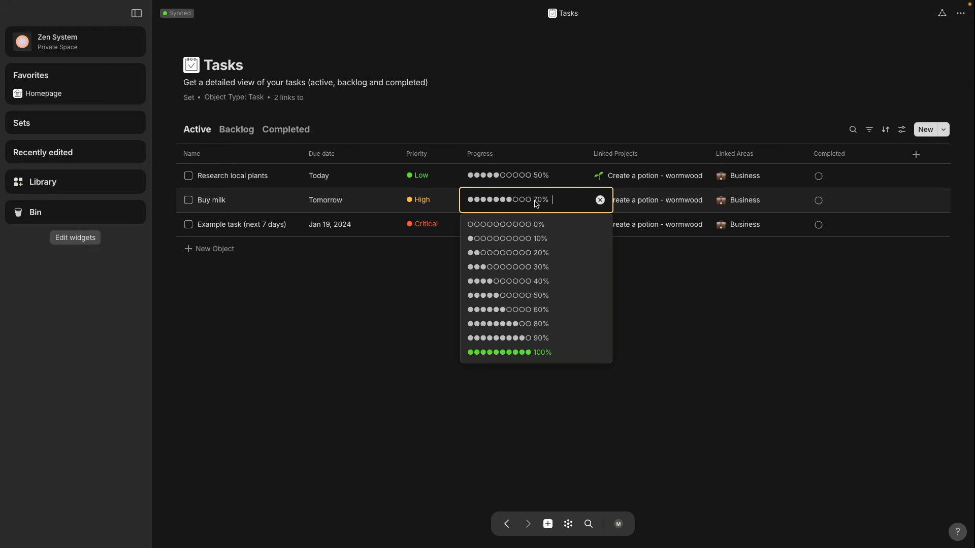
click(600, 201)
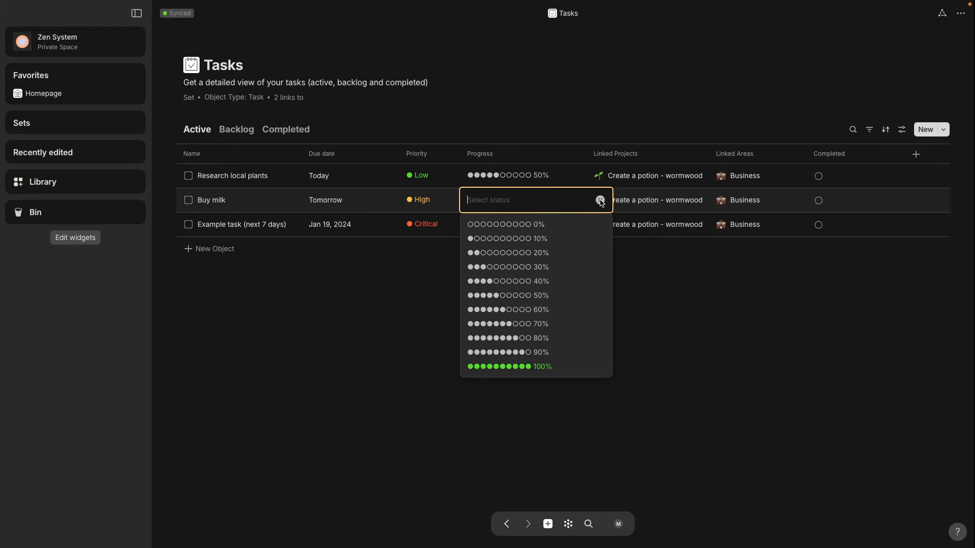
click(662, 274)
click(648, 202)
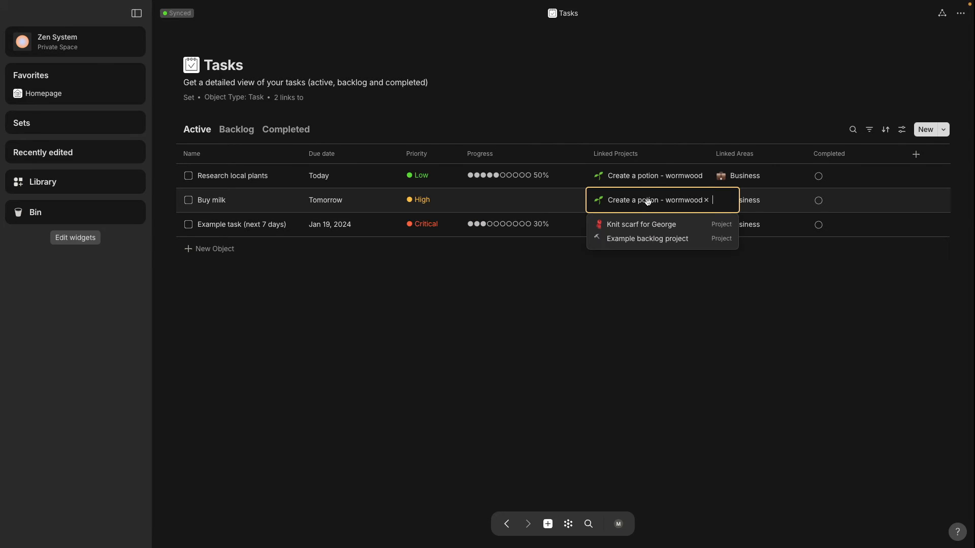
click(707, 202)
Replace the Business area linked to the "Buy milk" task with Household
click(753, 201)
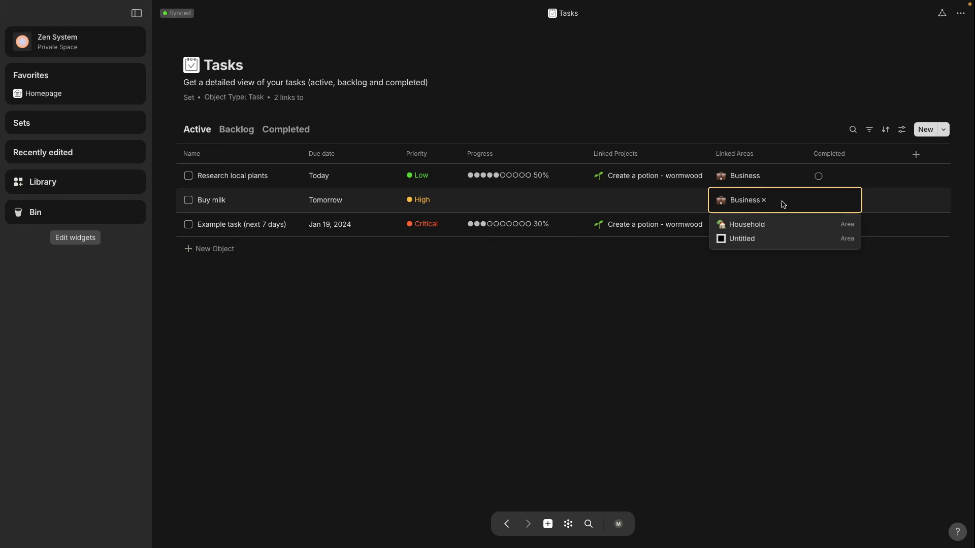
click(765, 230)
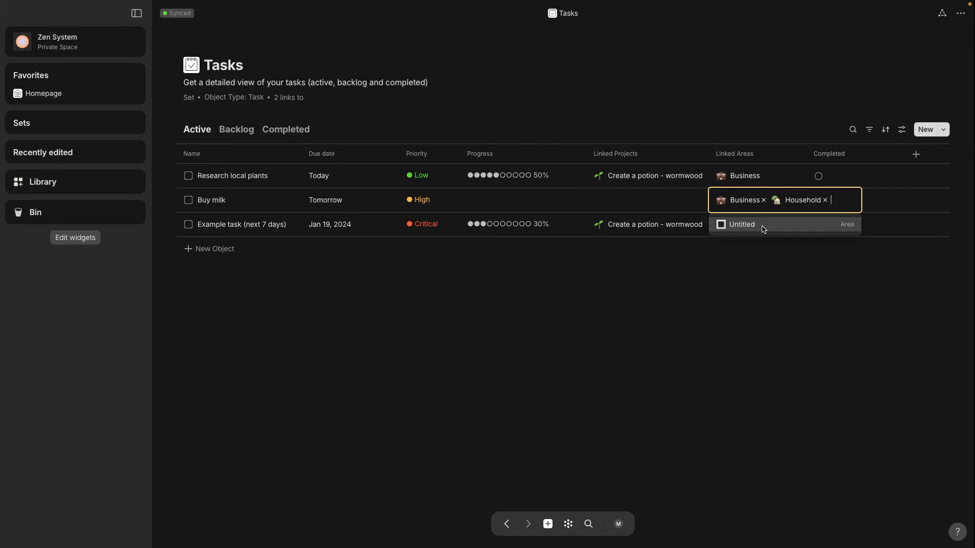
click(764, 200)
click(742, 315)
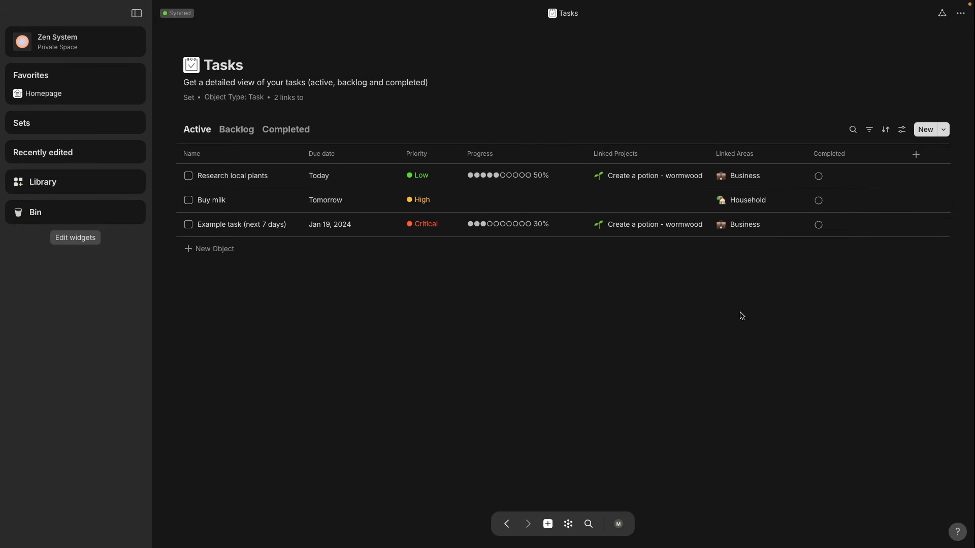
Rename "Example task (next 7 days)" as a task to buy yarn for the scarf, including the recipient's first name
click(215, 229)
click(290, 225)
drag(288, 226, 201, 224)
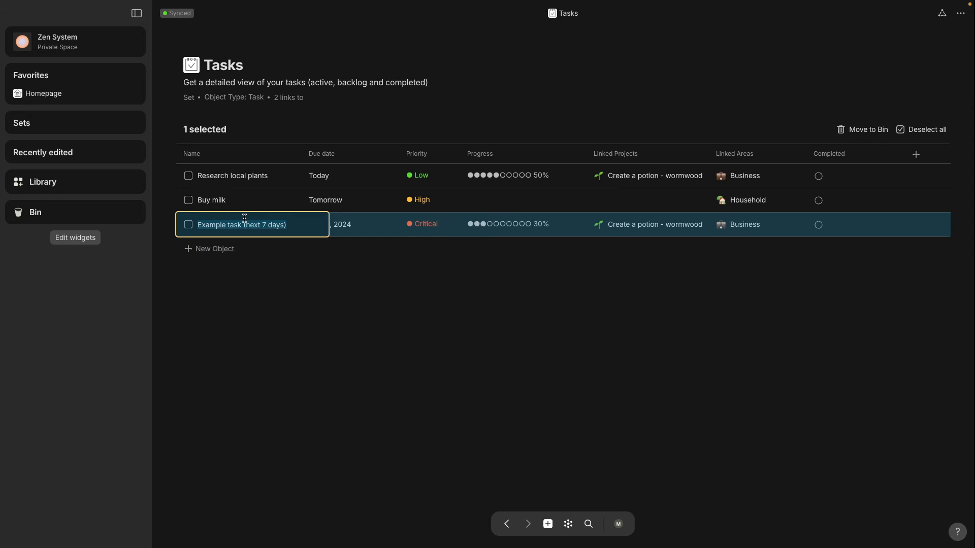
text(Buy ta)
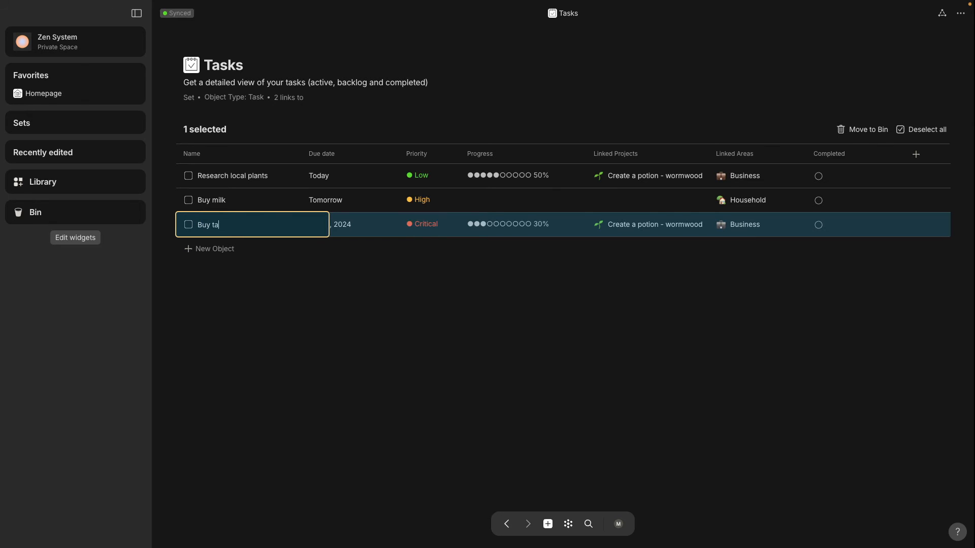
key(BackSpace)
key(BackSpace)
key(BackSpace)
text(yarn for George's scarf)
click(330, 254)
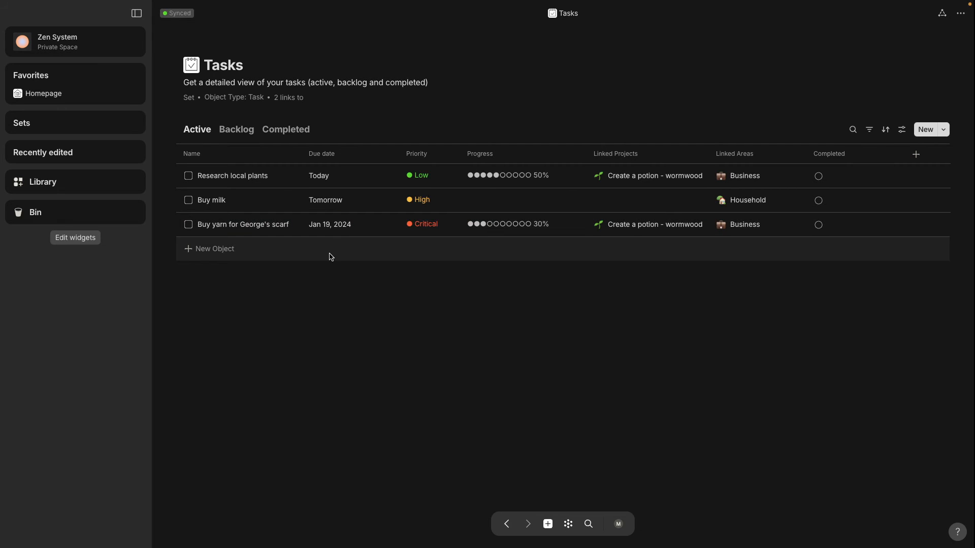
Set the yarn task's progress to 0% and replace its linked potion project with the scarf project
click(544, 231)
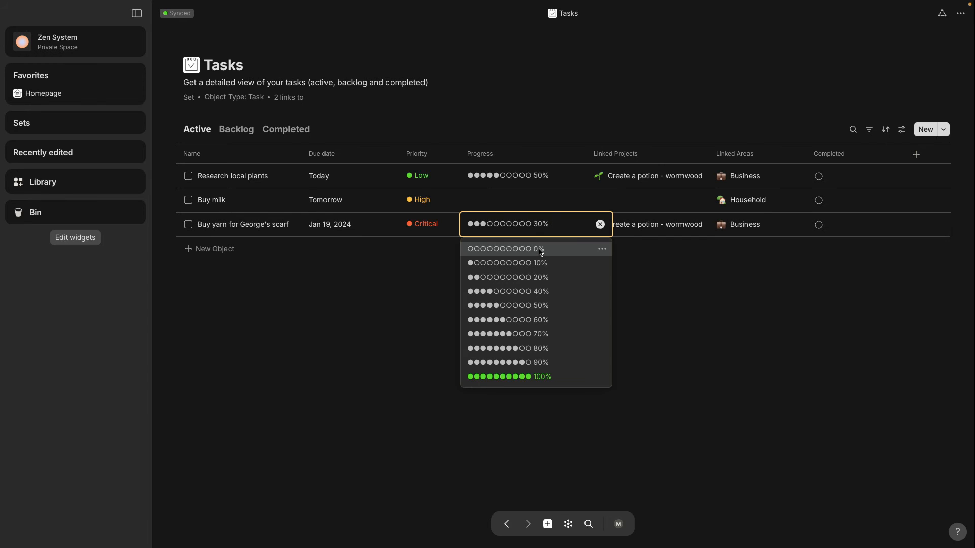
click(539, 249)
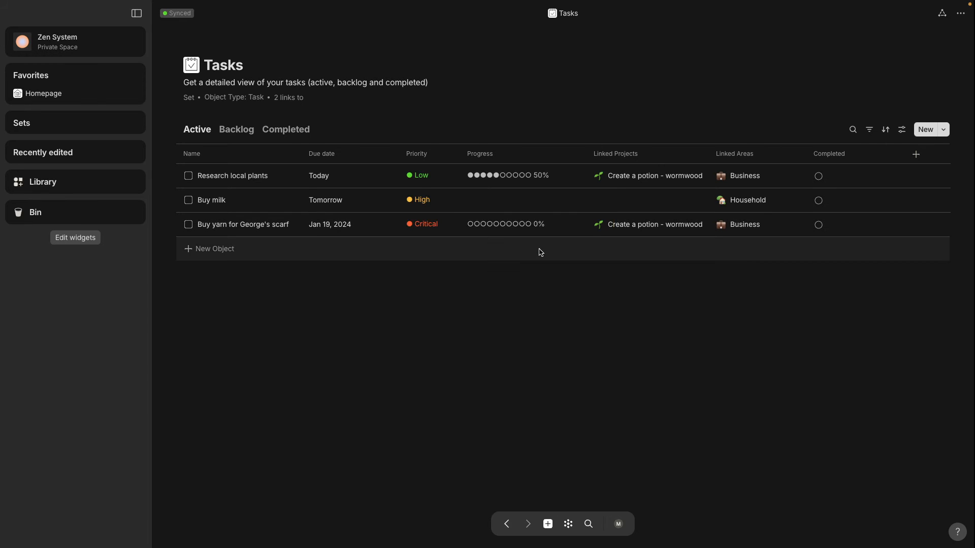
click(640, 226)
click(641, 250)
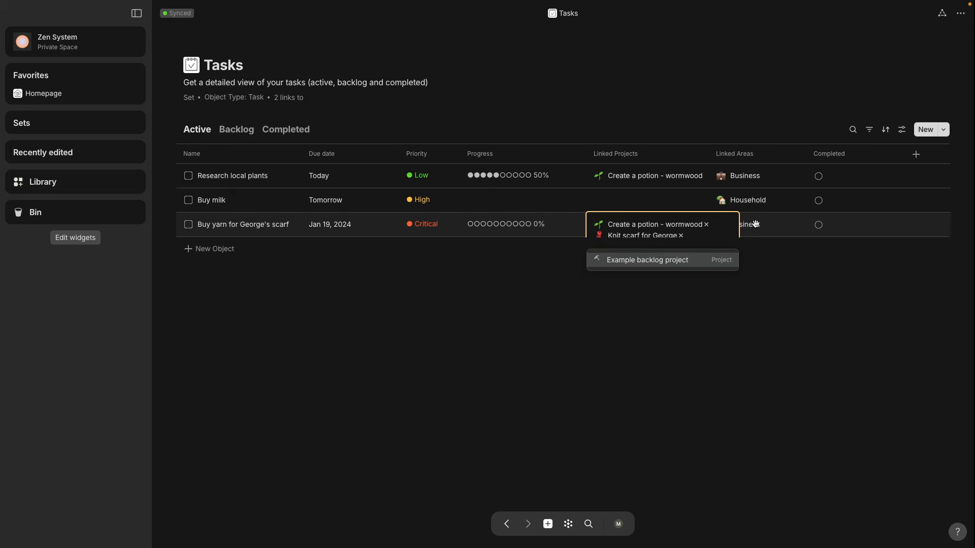
click(706, 224)
Replace the Business area linked to the yarn task with Household
click(757, 227)
click(756, 228)
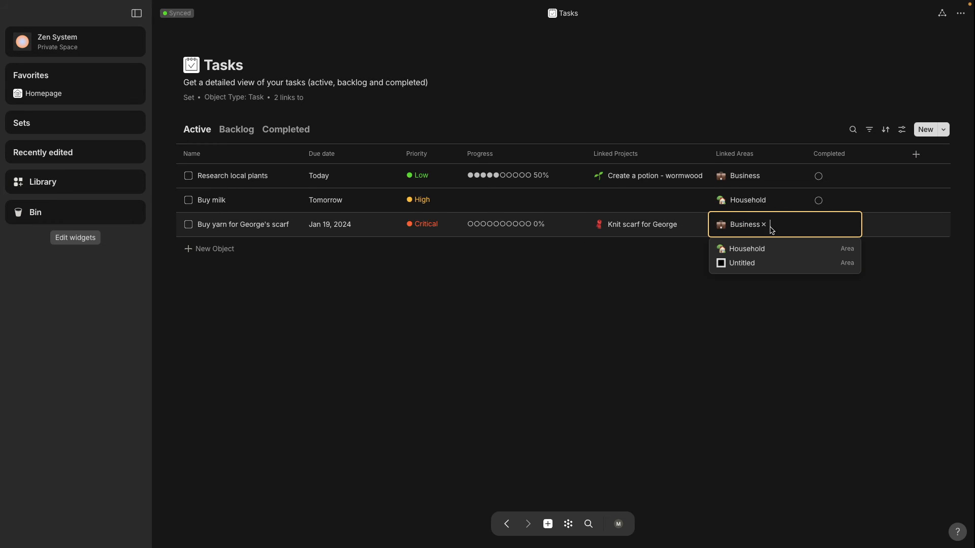
click(766, 248)
click(764, 225)
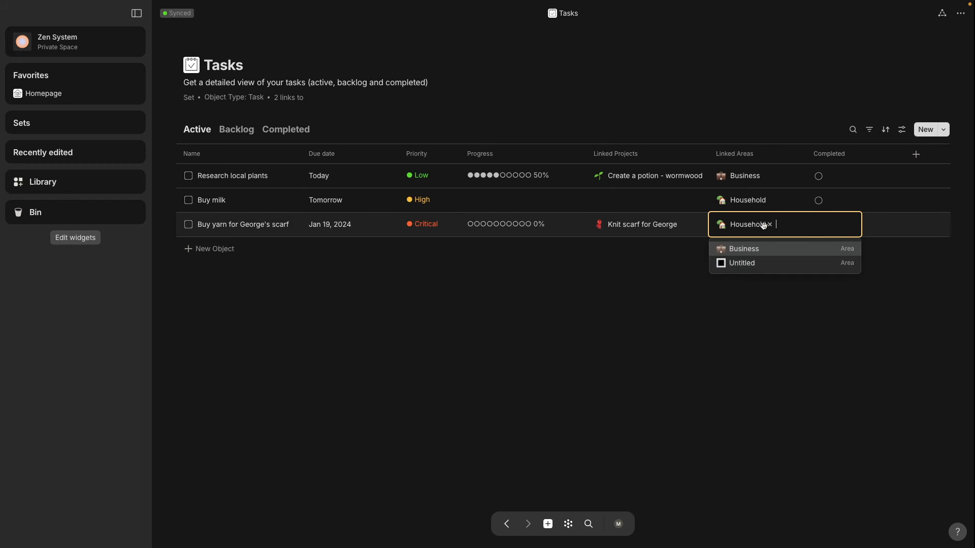
click(759, 338)
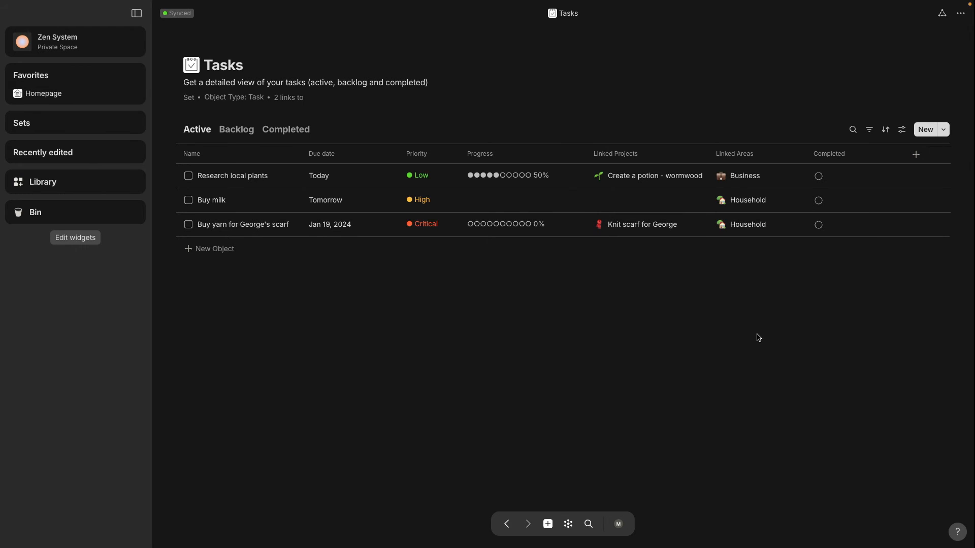
Show the Backlog view of the tasks and inspect the filters that define it
click(247, 132)
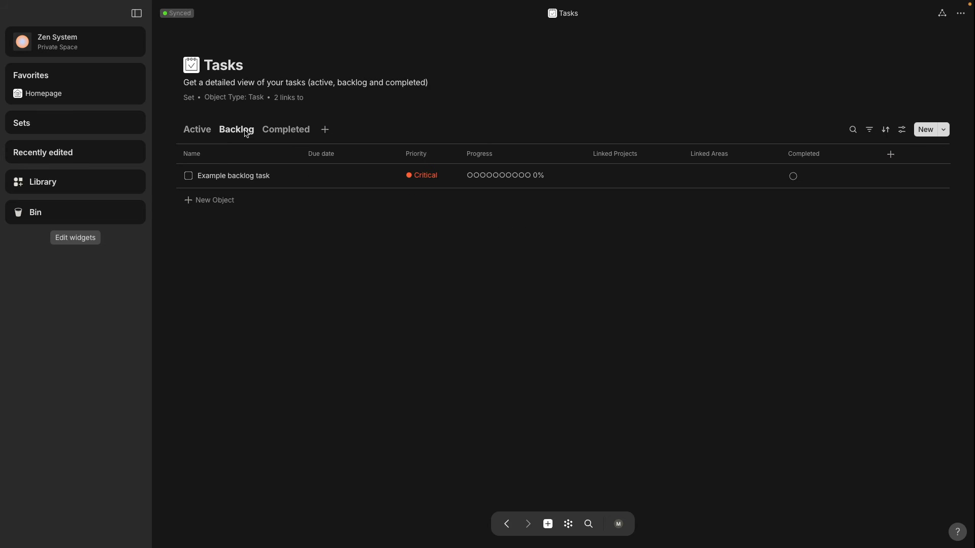
click(870, 130)
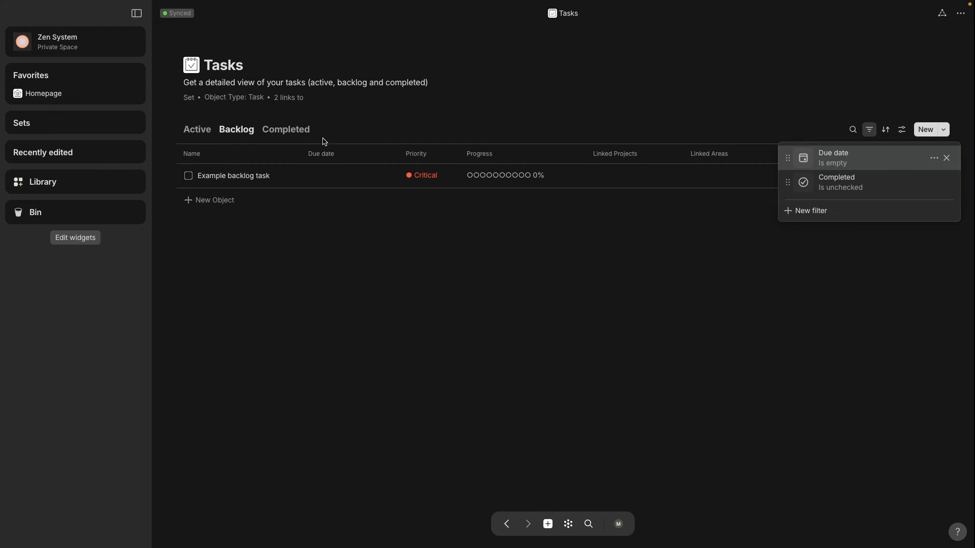
Show the Completed view of the tasks, inspect its filter, and return to the Active view
click(291, 135)
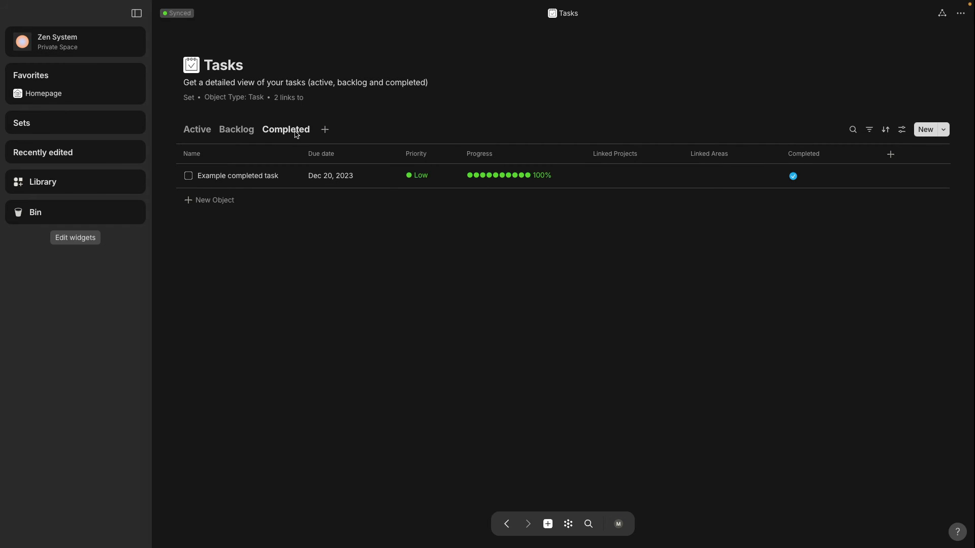
click(871, 132)
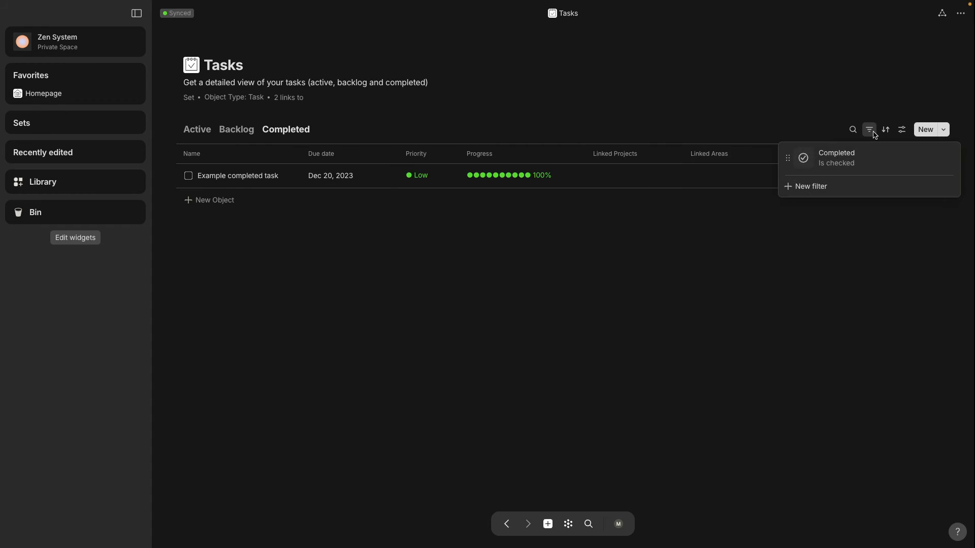
click(838, 266)
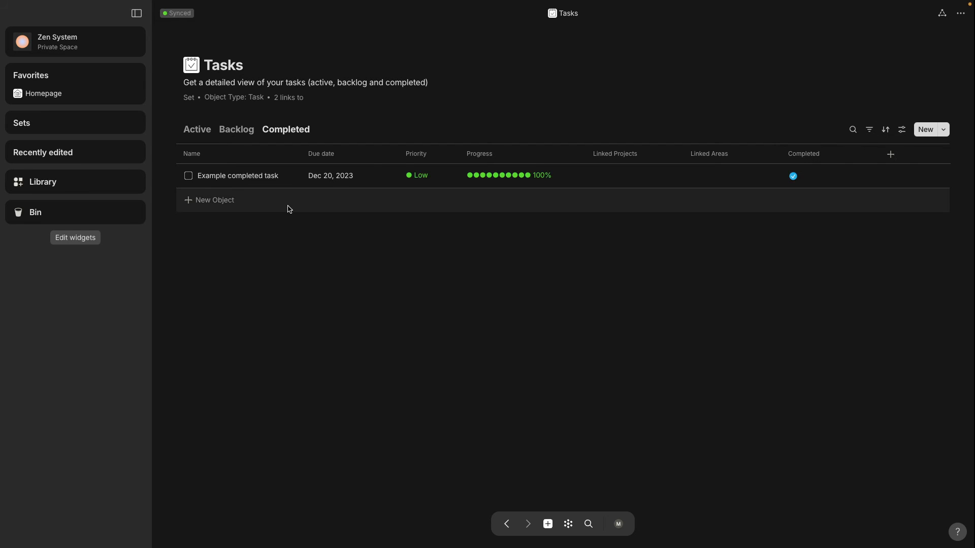
click(196, 131)
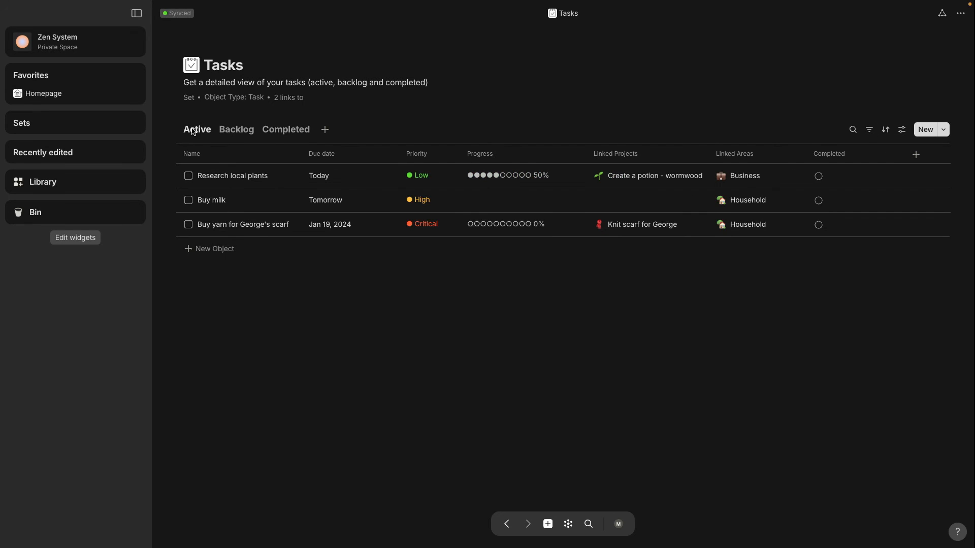
Open the Inbox from the homepage and rename "Example inbox note" as "Heard about elderberry excess from neighbor"
click(52, 95)
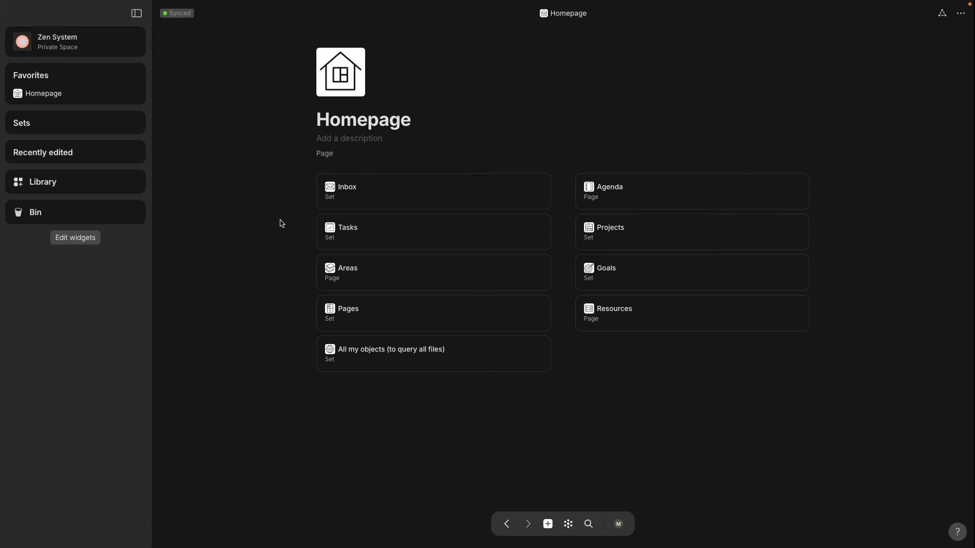
click(355, 193)
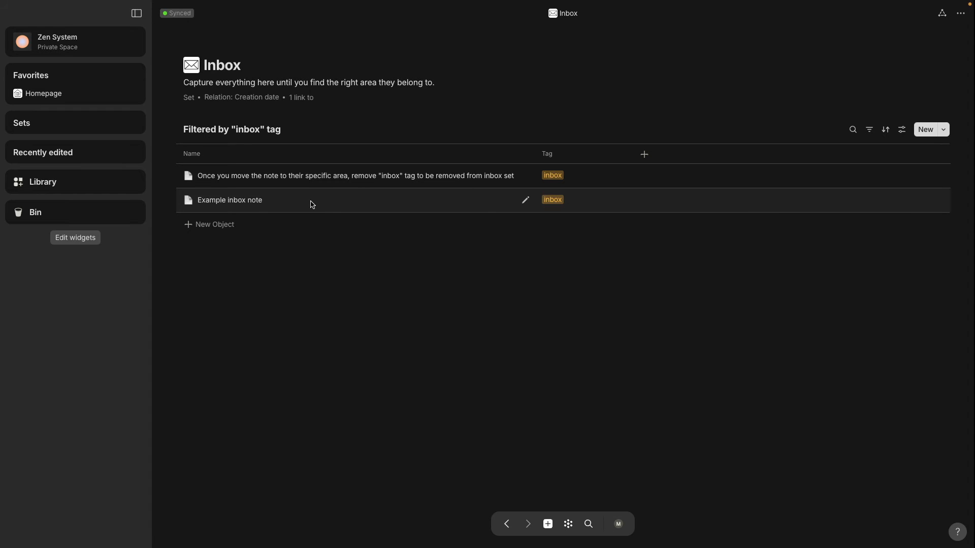
click(527, 202)
drag(265, 200, 197, 198)
click(269, 197)
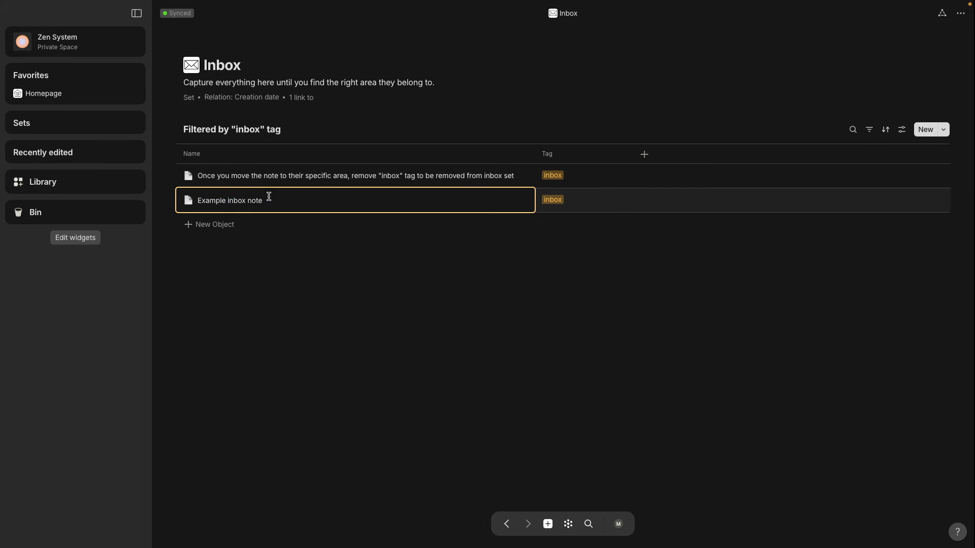
key(BackSpace)
key(BackSpace)
key(BackSpace)
key(BackSpace)
key(BackSpace)
key(BackSpace)
key(BackSpace)
key(BackSpace)
key(BackSpace)
key(BackSpace)
key(BackSpace)
key(BackSpace)
key(BackSpace)
key(BackSpace)
key(BackSpace)
key(BackSpace)
key(BackSpace)
key(BackSpace)
text(Heard)
text( about)
text( elderberry)
text( eca)
key(BackSpace)
key(BackSpace)
text(xcess from neighbor)
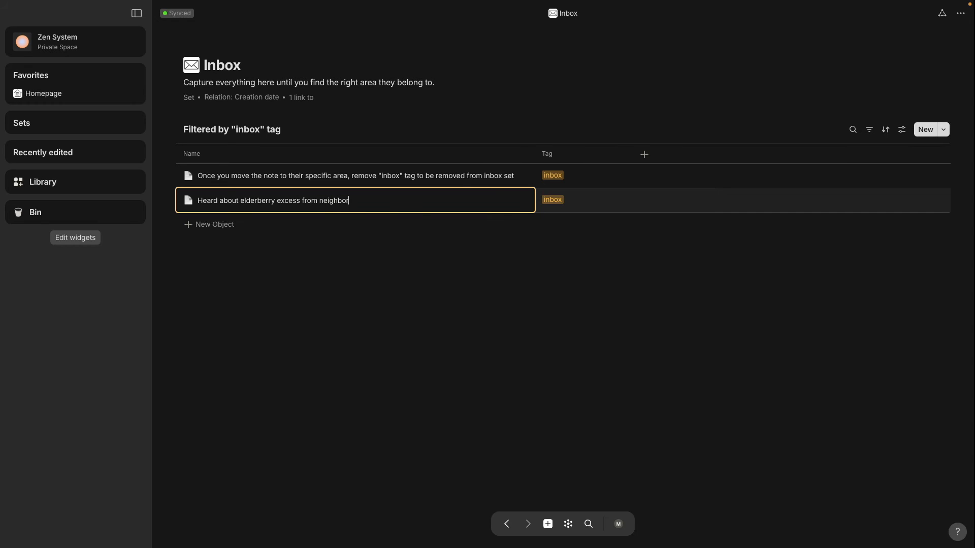
key(Return)
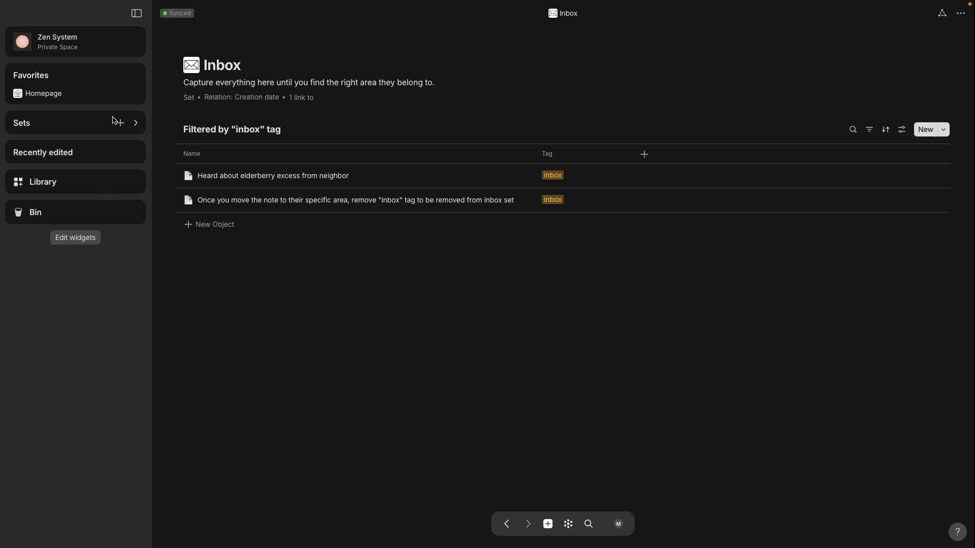
Open the Agenda from the homepage and review its Tasks & Projects calendar
click(43, 93)
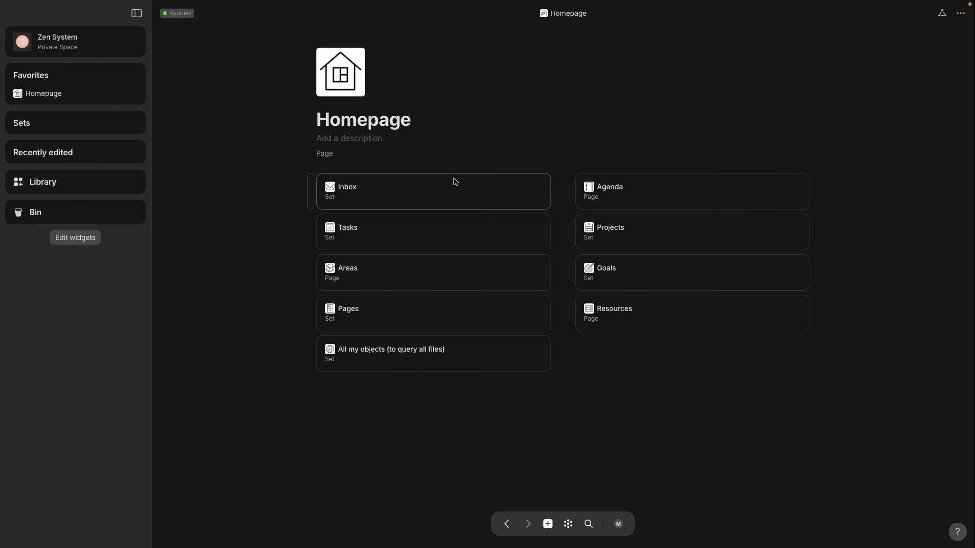
click(643, 188)
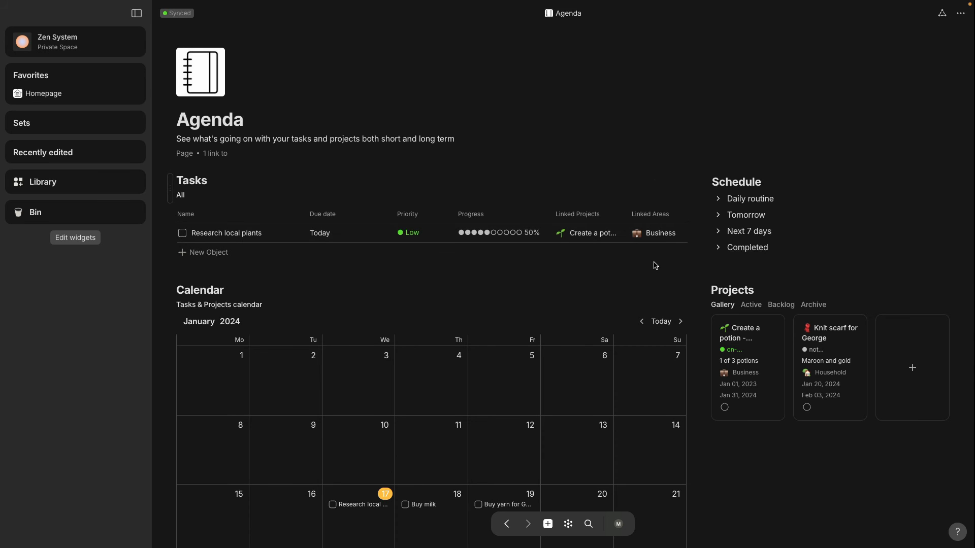
scroll(655, 266, down, 4)
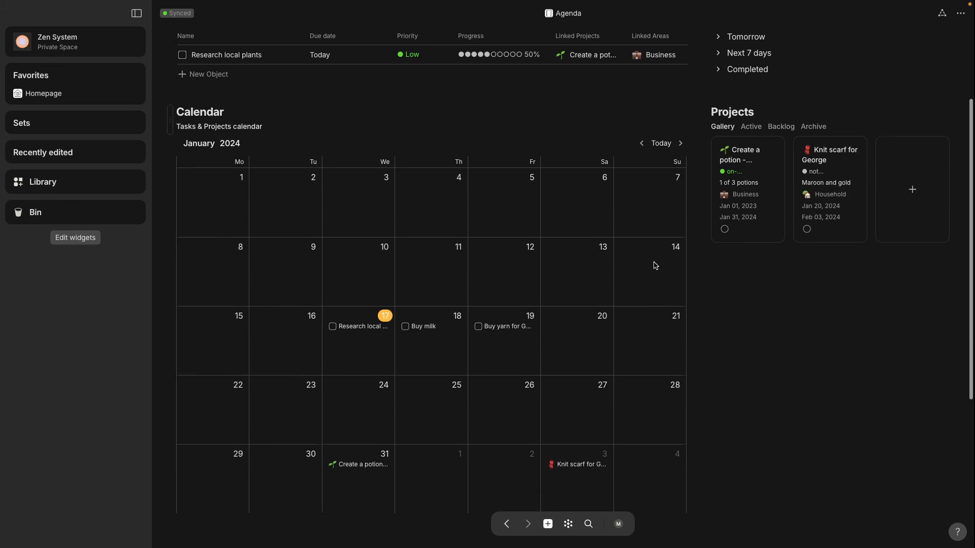
scroll(655, 265, down, 1)
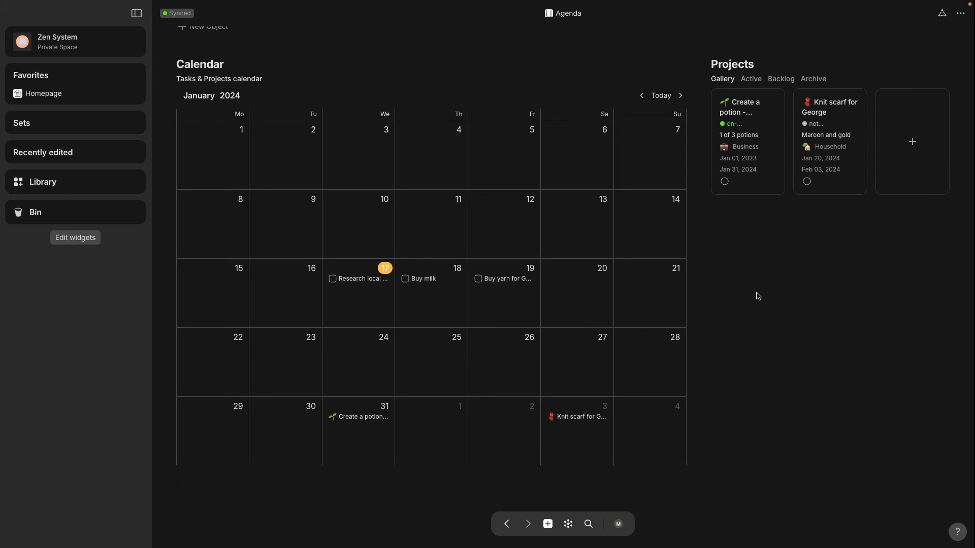
Open the wormwood potion project from the calendar, check the due date in its relations, and close it
click(360, 417)
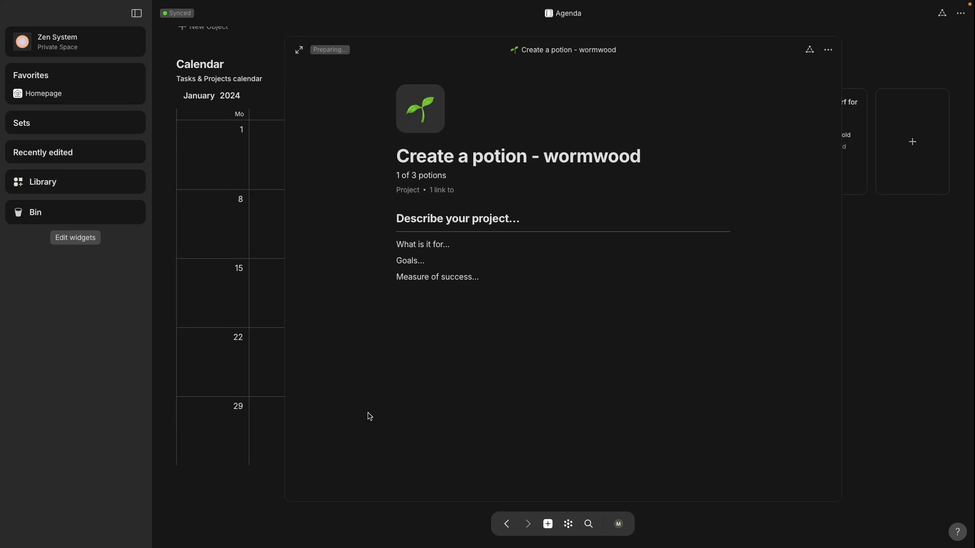
click(810, 50)
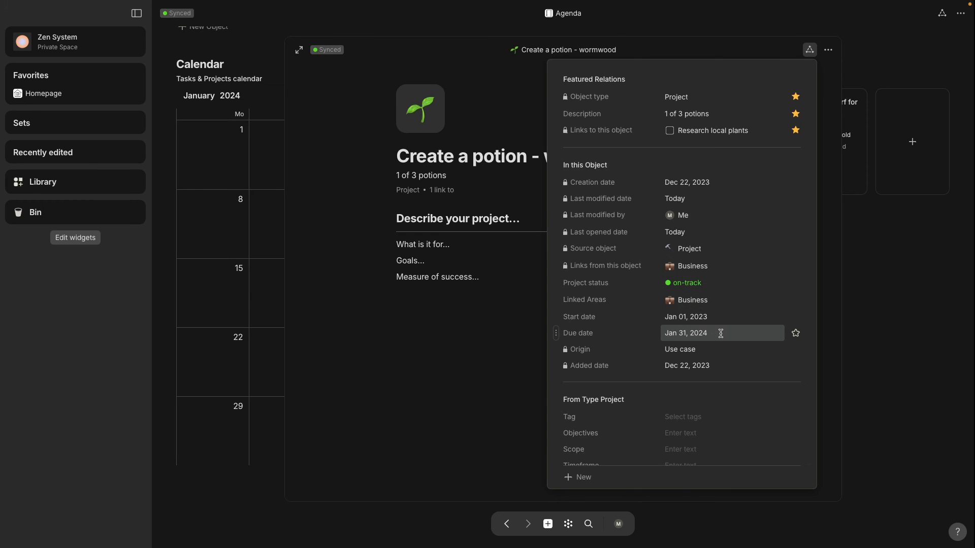
click(903, 320)
click(902, 319)
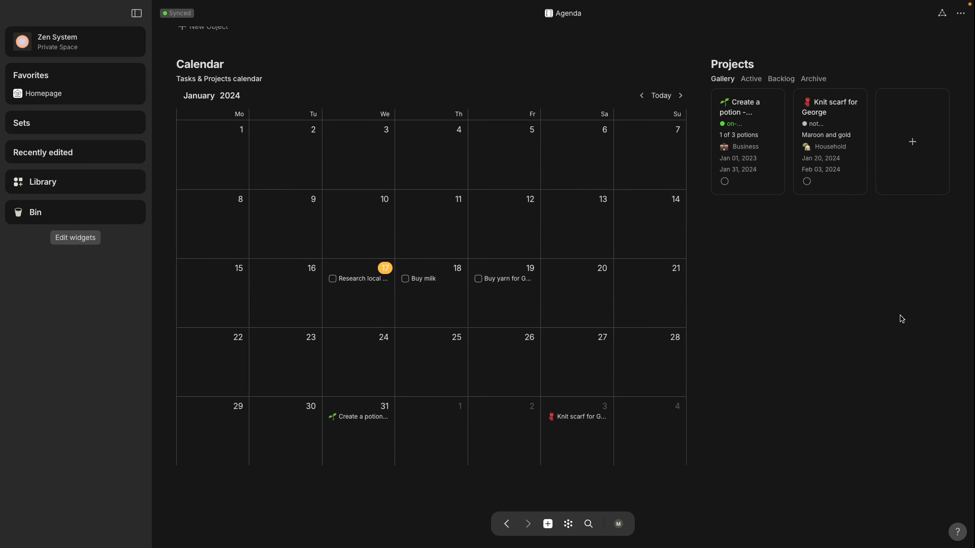
Open the scarf project from the calendar, check the due date in its relations, and close it
click(589, 423)
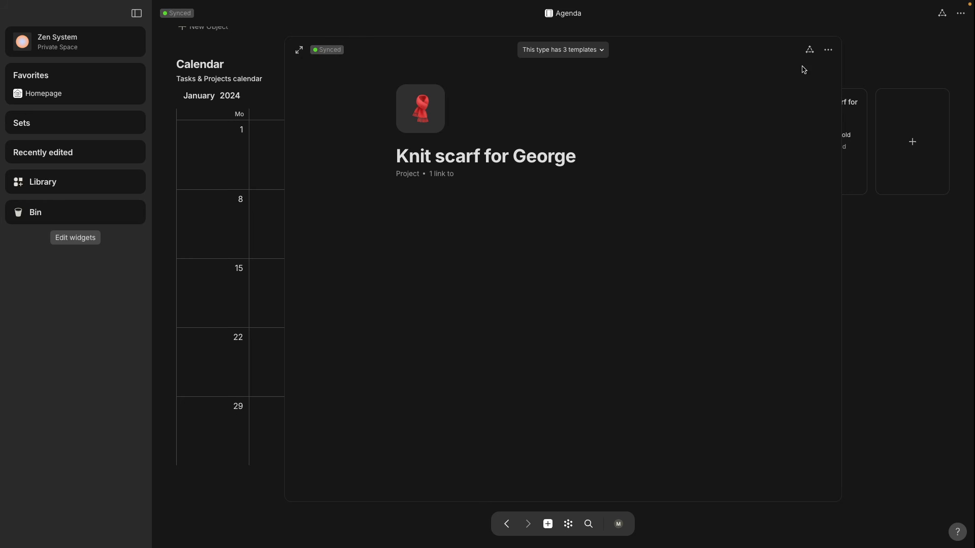
click(810, 50)
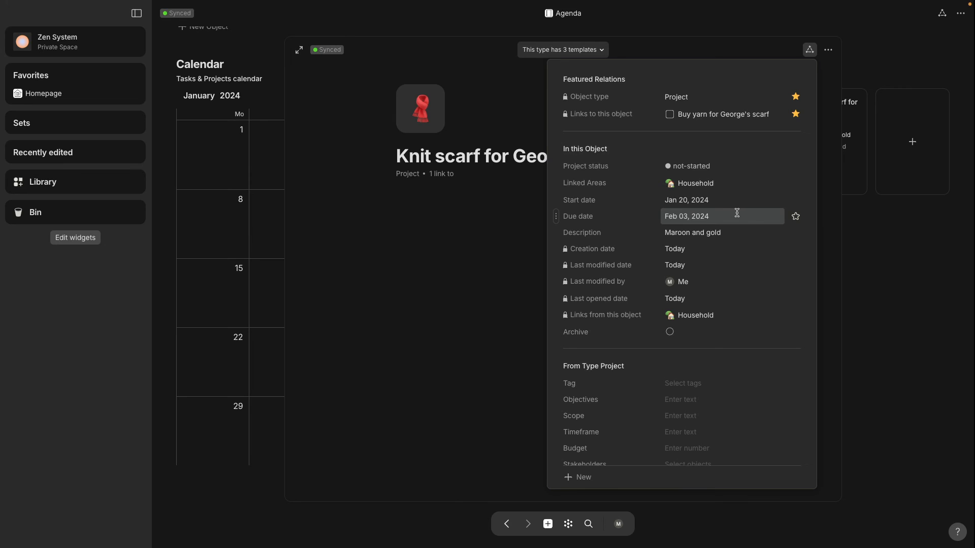
click(912, 229)
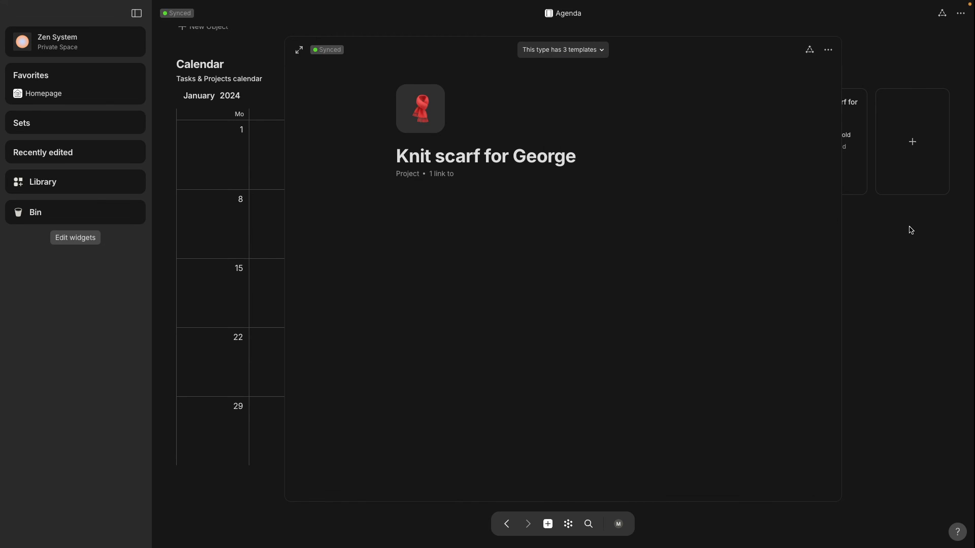
click(911, 230)
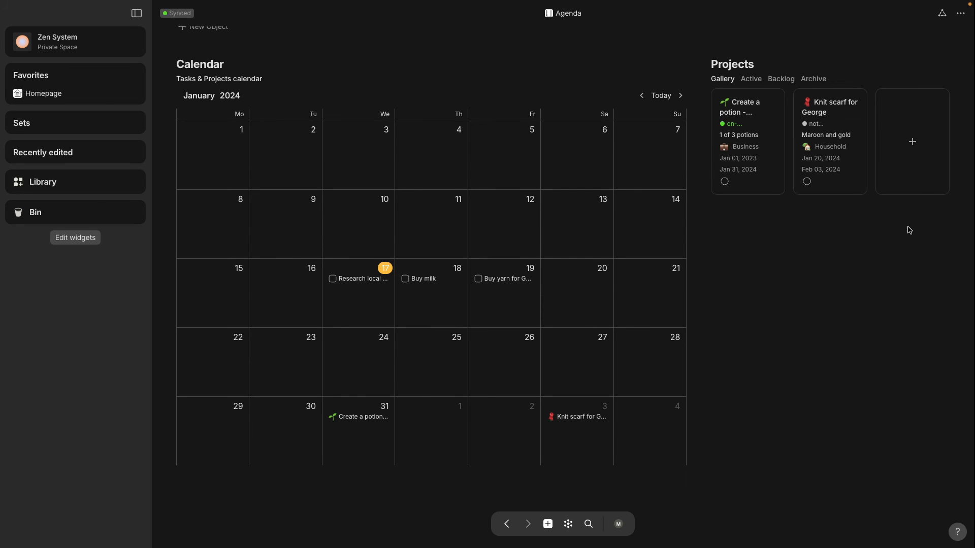
View the archived projects in the Agenda's Projects section and return to its Gallery view
scroll(909, 231, up, 4)
scroll(908, 233, up, 1)
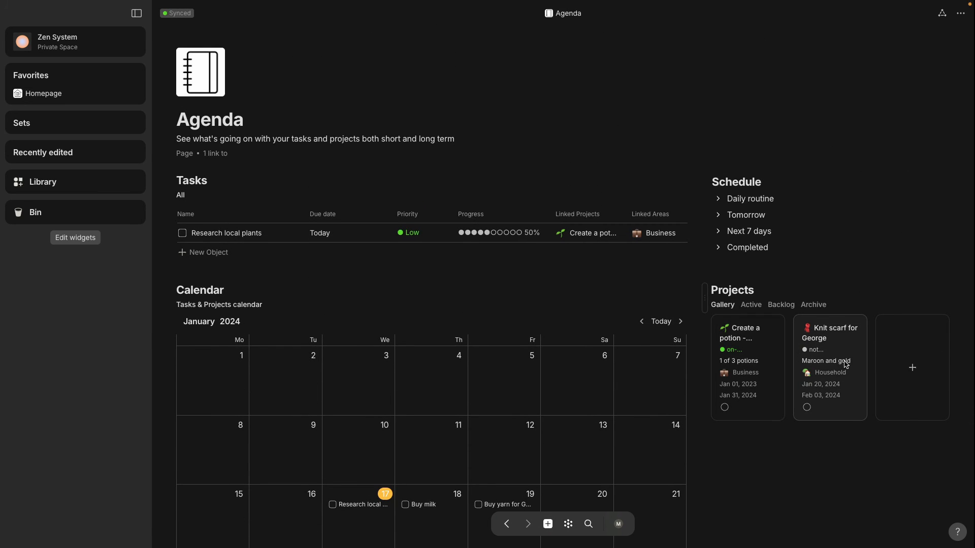
click(813, 305)
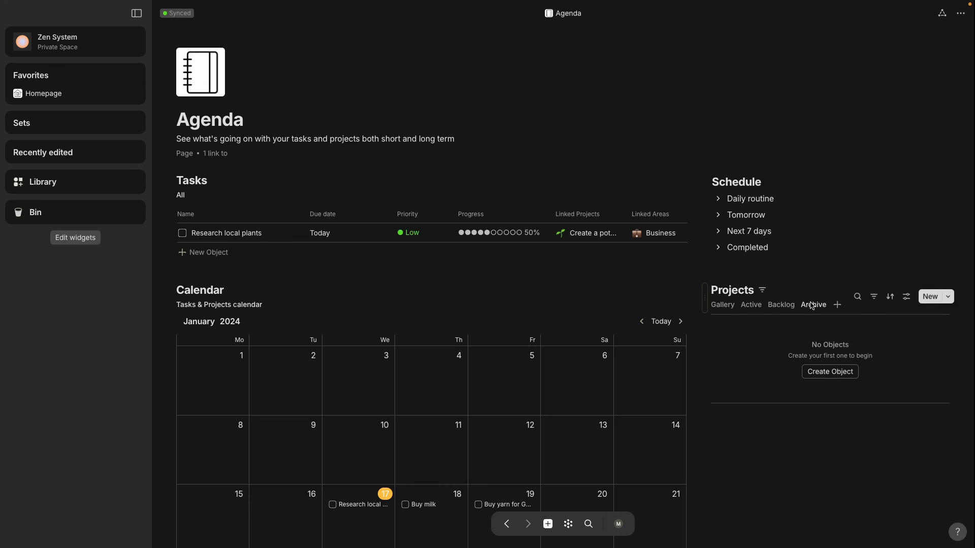
click(721, 307)
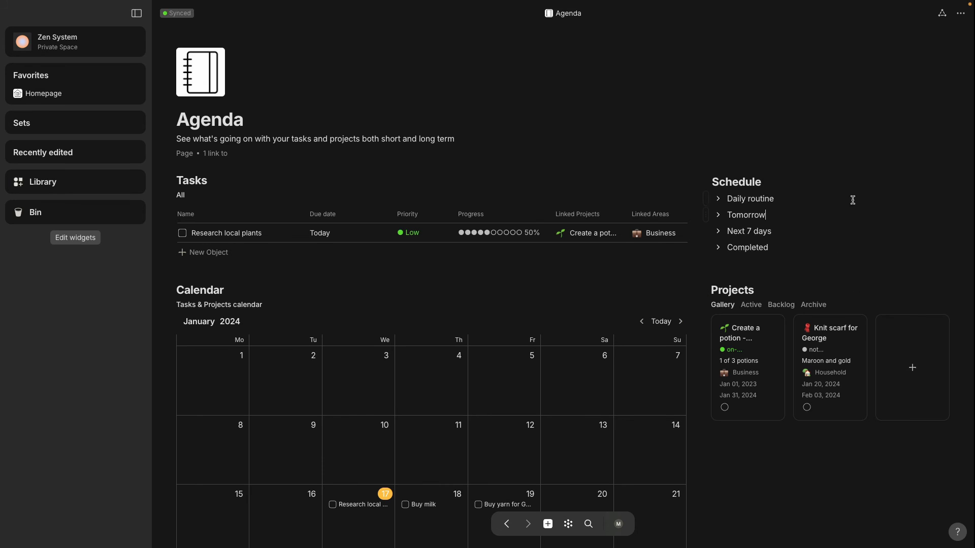
Check off Breakfast in the schedule's Daily routine and leave only the Tomorrow section expanded
click(719, 200)
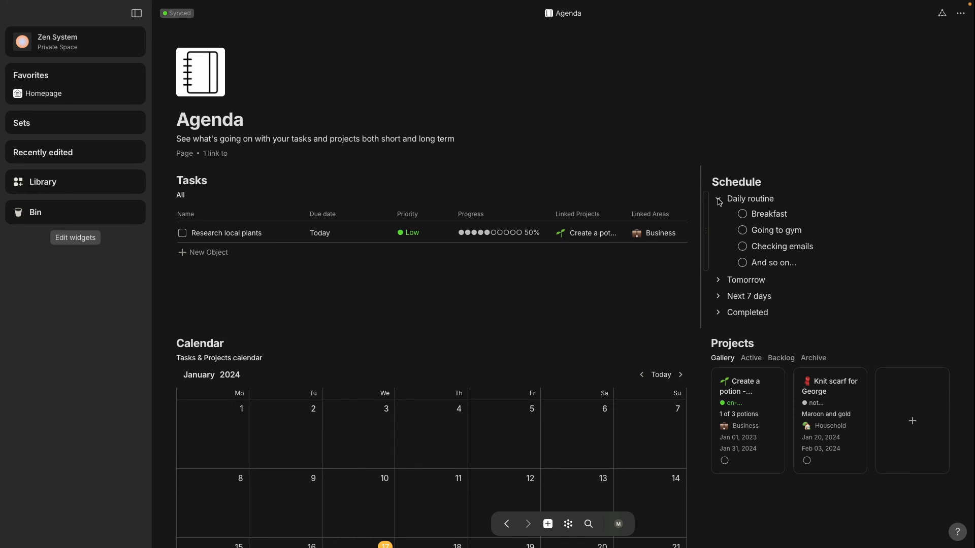
click(743, 214)
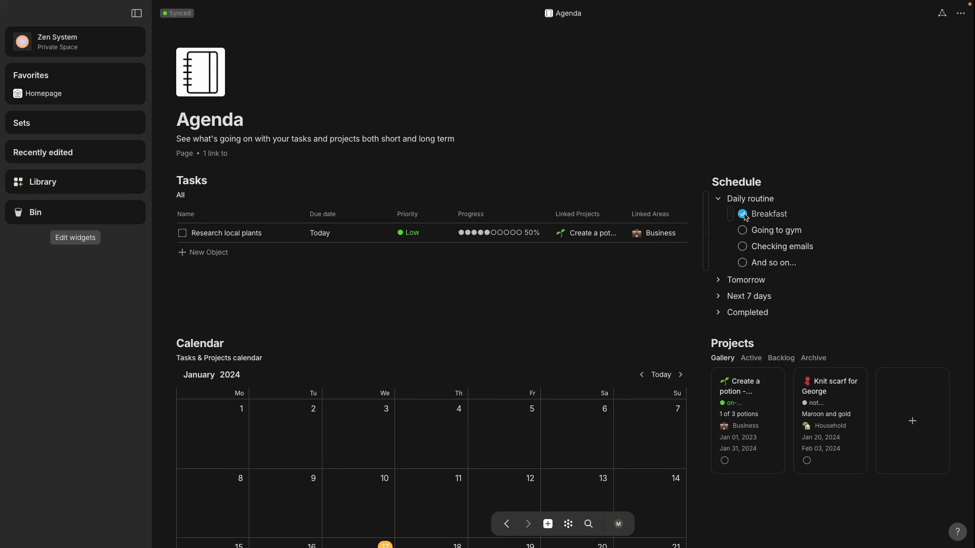
click(719, 281)
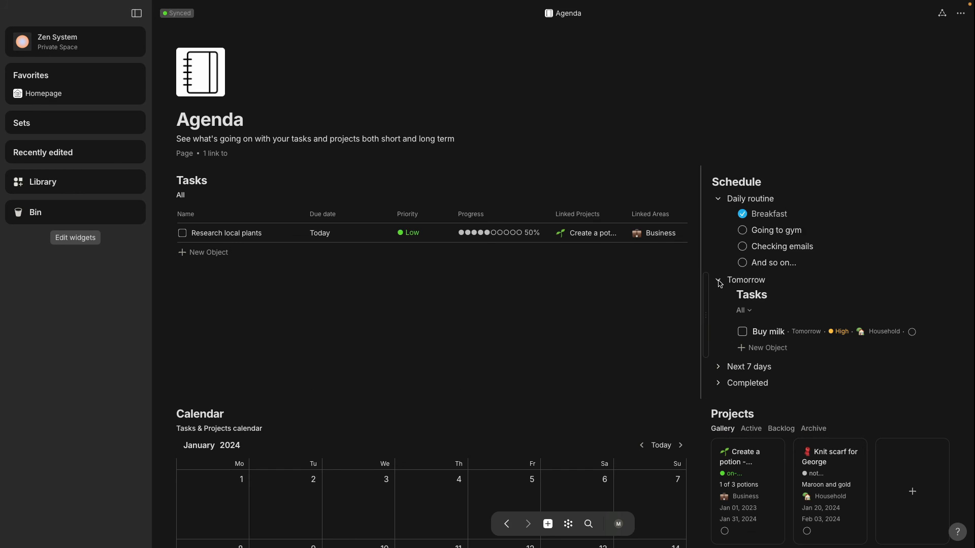
click(718, 199)
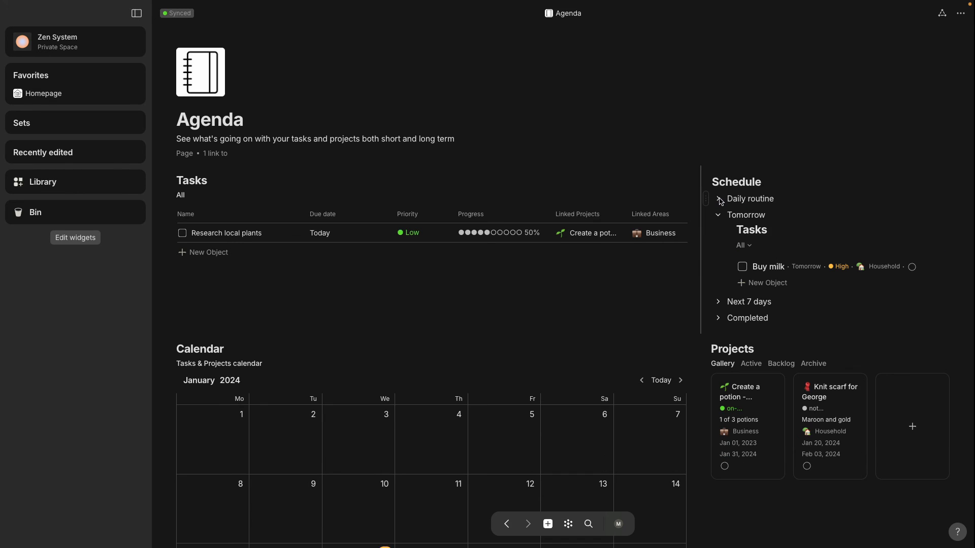
Inspect the filters of the schedule's Tomorrow task list and collapse that section
mouse_move(772, 228)
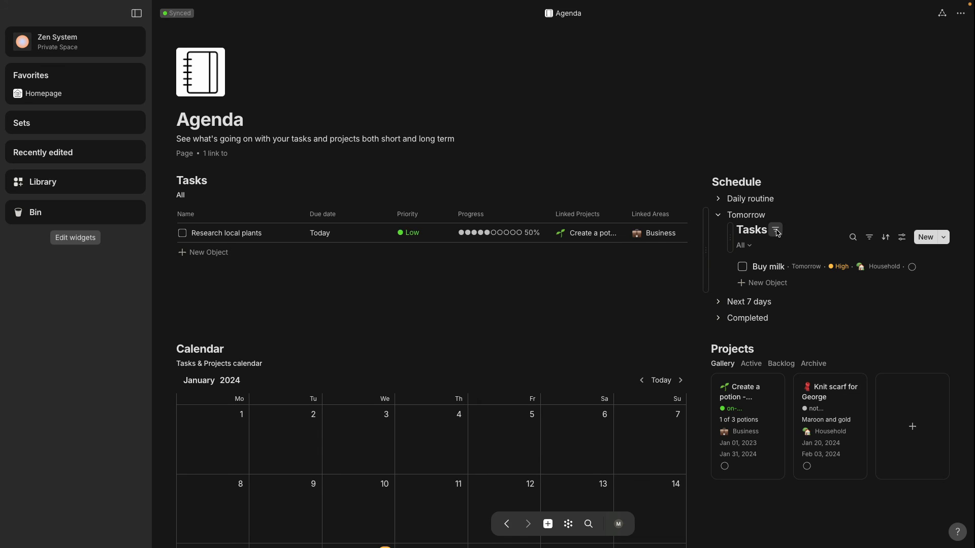
click(870, 238)
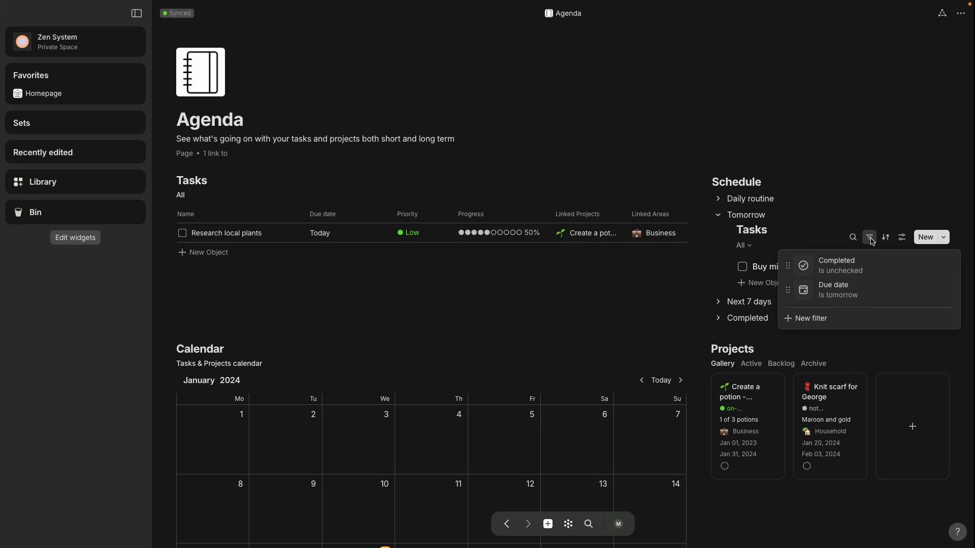
click(865, 206)
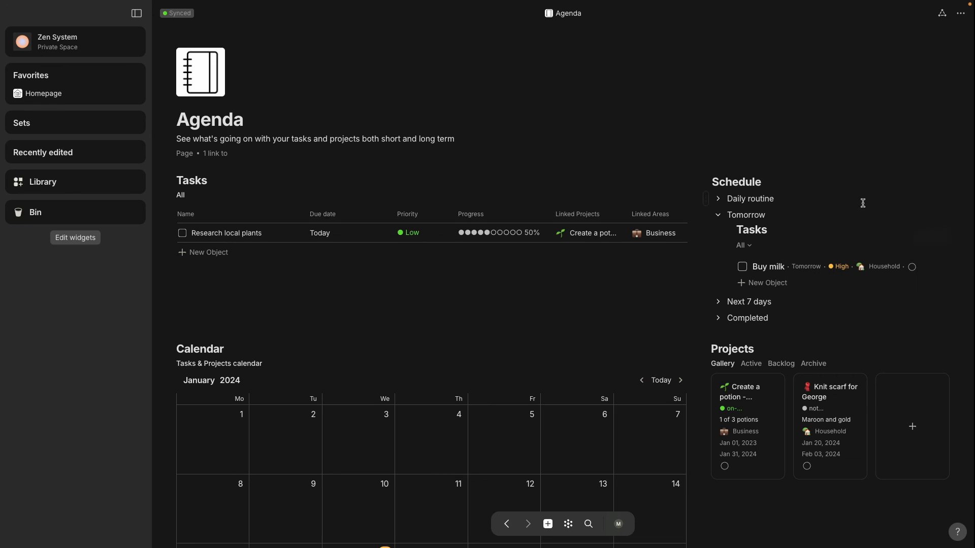
click(721, 218)
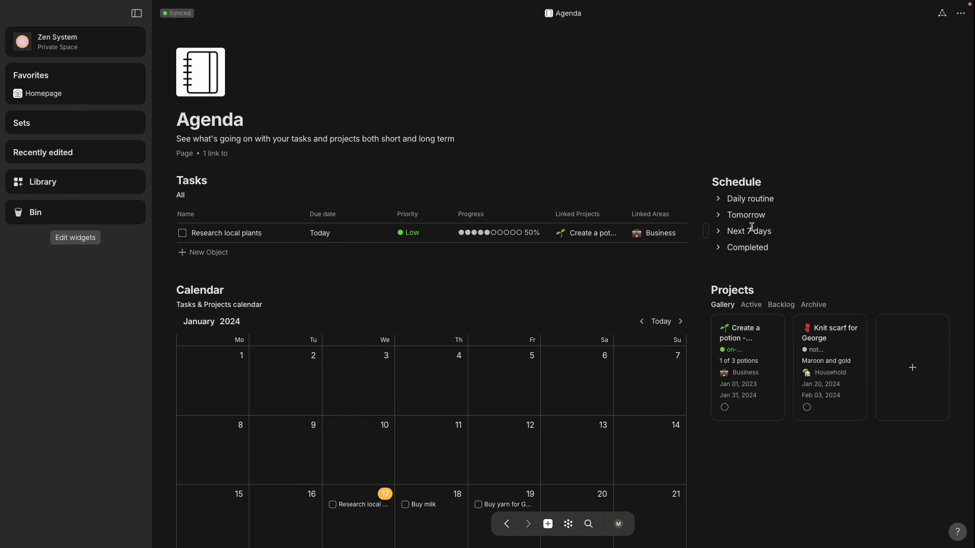
Expand the schedule's Next 7 days section, inspect its task filters, and collapse it again
click(725, 233)
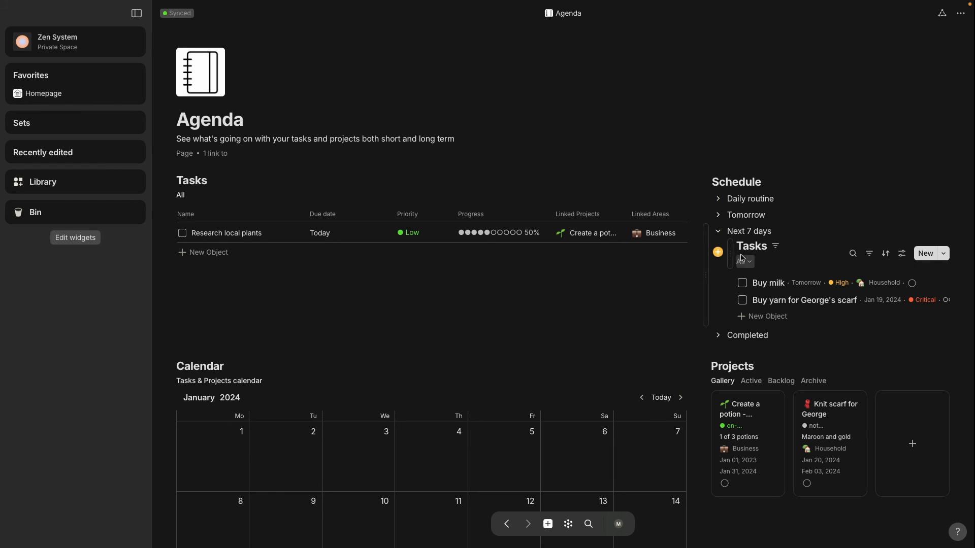
click(872, 255)
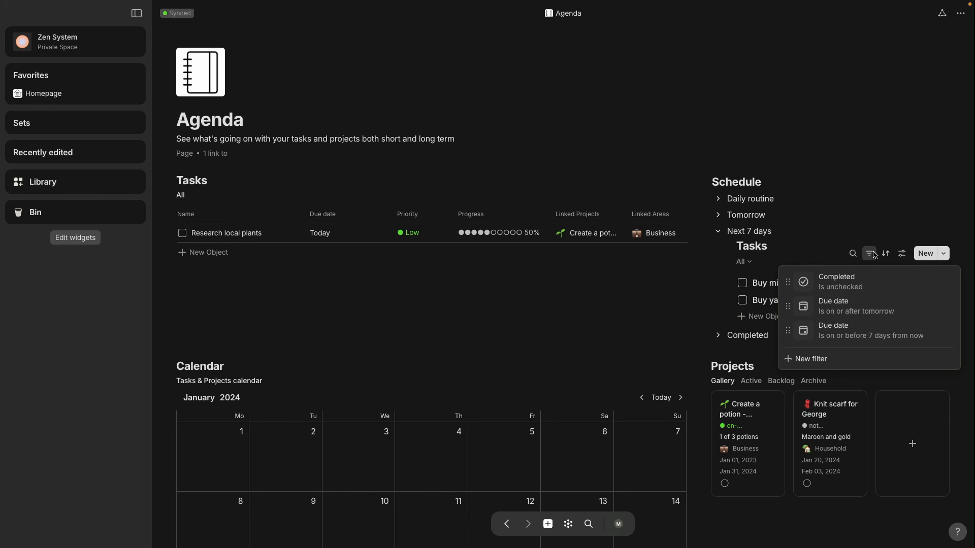
click(719, 235)
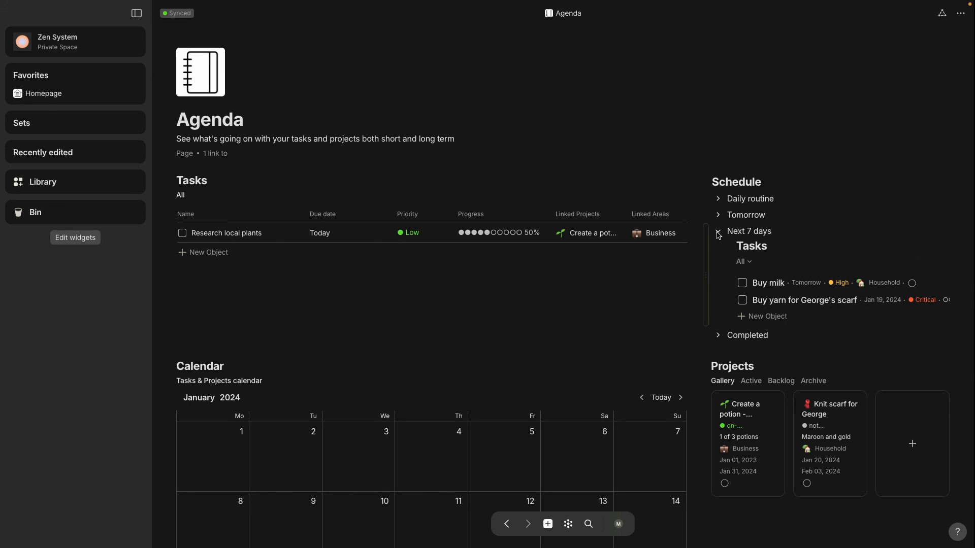
click(719, 234)
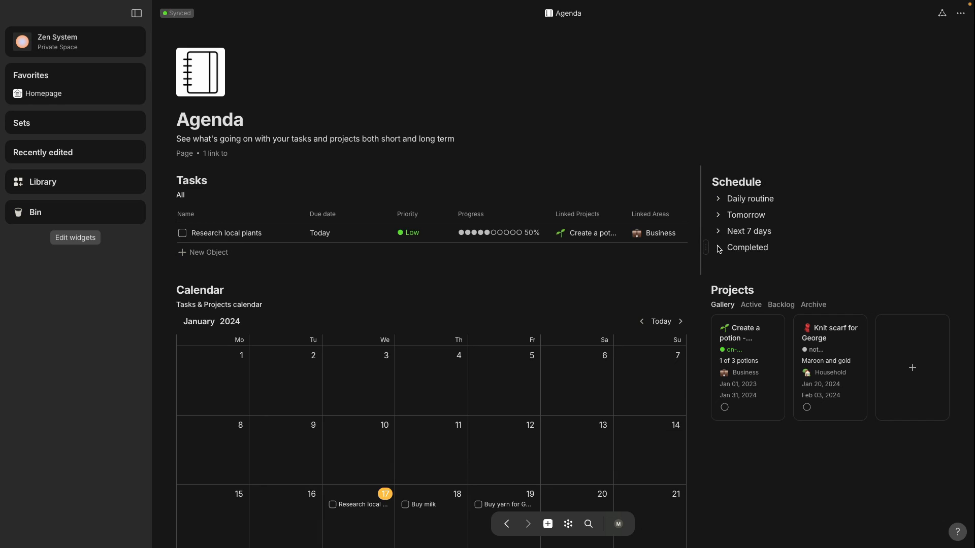
Expand the schedule's Completed section to view its tasks, and collapse it again
click(719, 248)
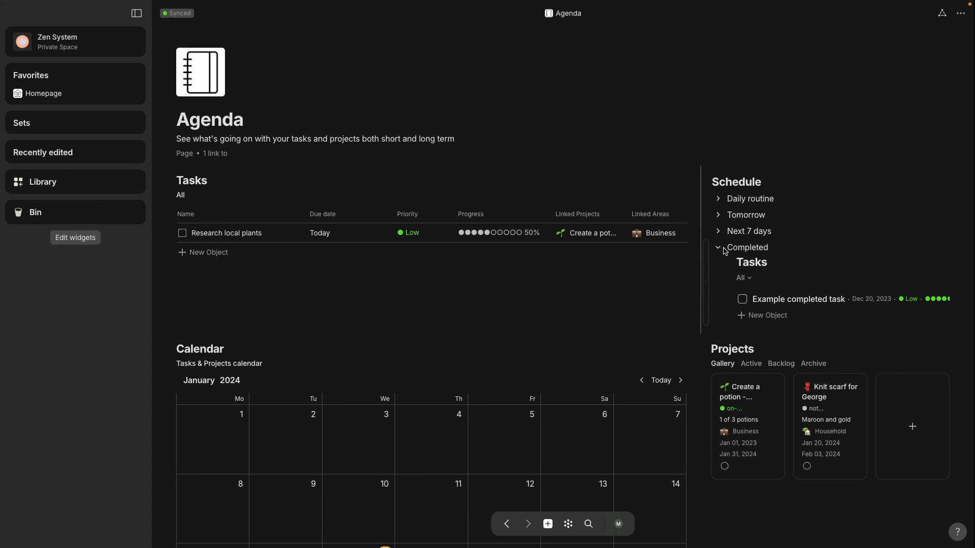
mouse_move(848, 266)
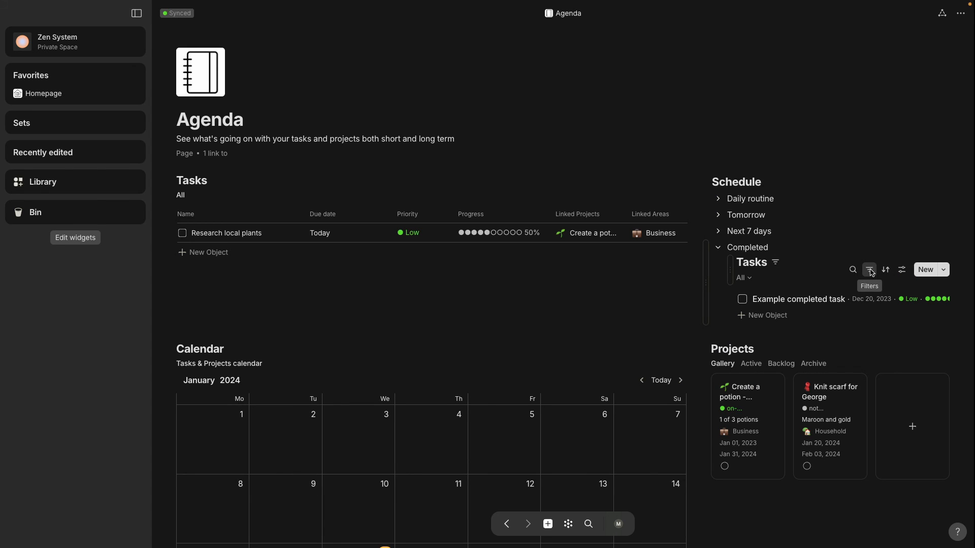
click(718, 247)
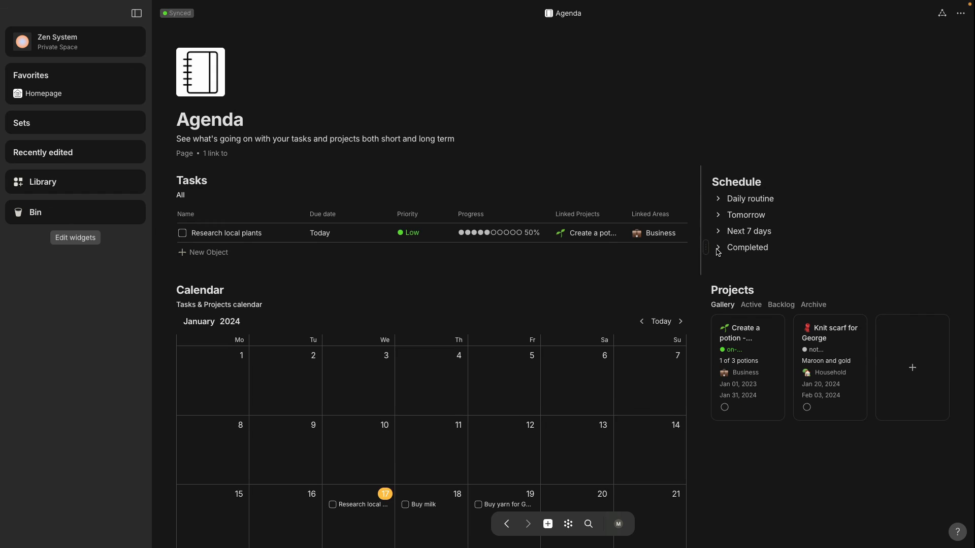
Link the Inbox note "Heard about elderberry excess from neighbor" to the goal "Create 3 new potions"
click(37, 96)
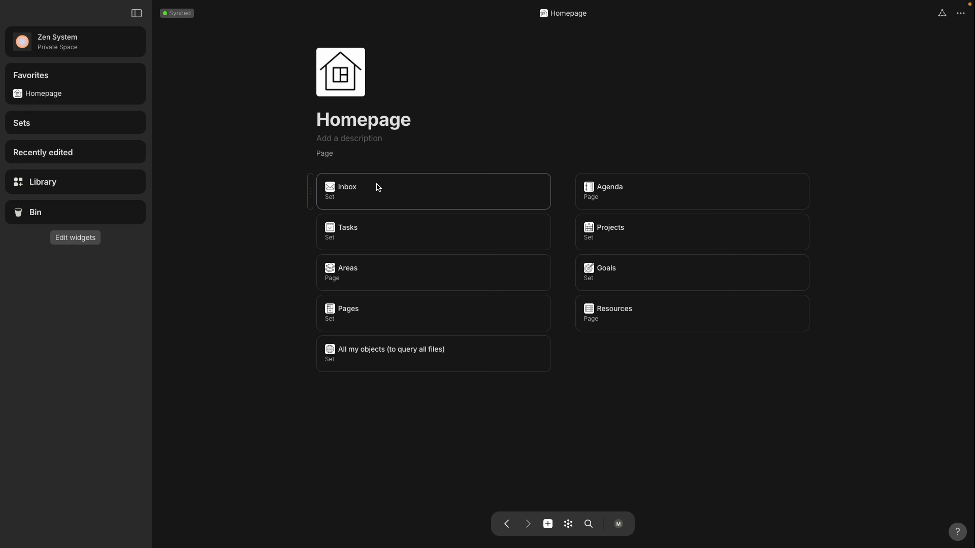
click(378, 187)
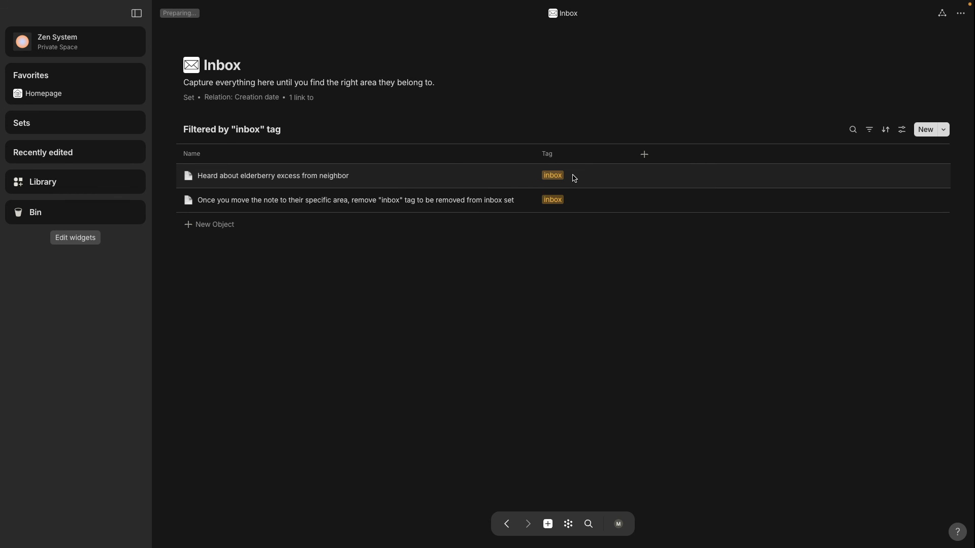
click(552, 175)
click(346, 183)
click(346, 183)
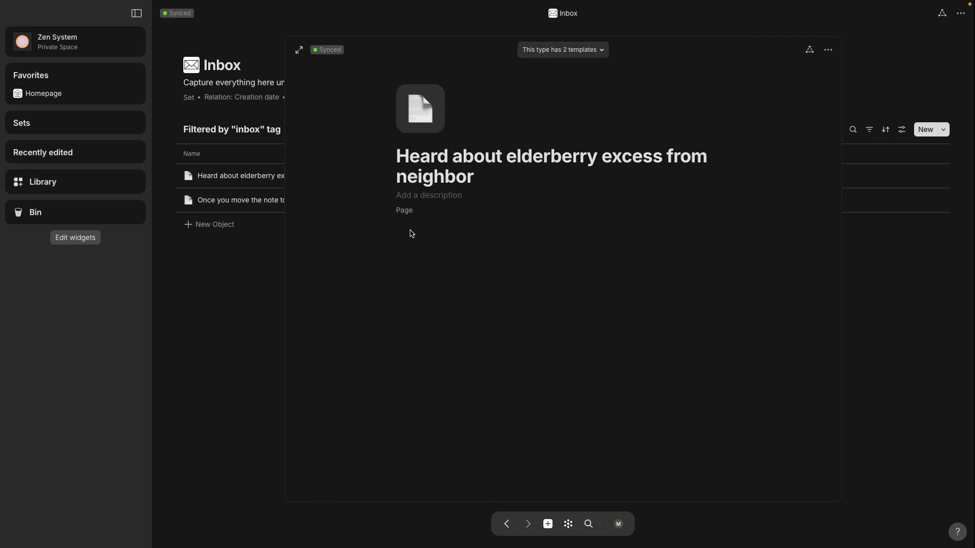
click(826, 51)
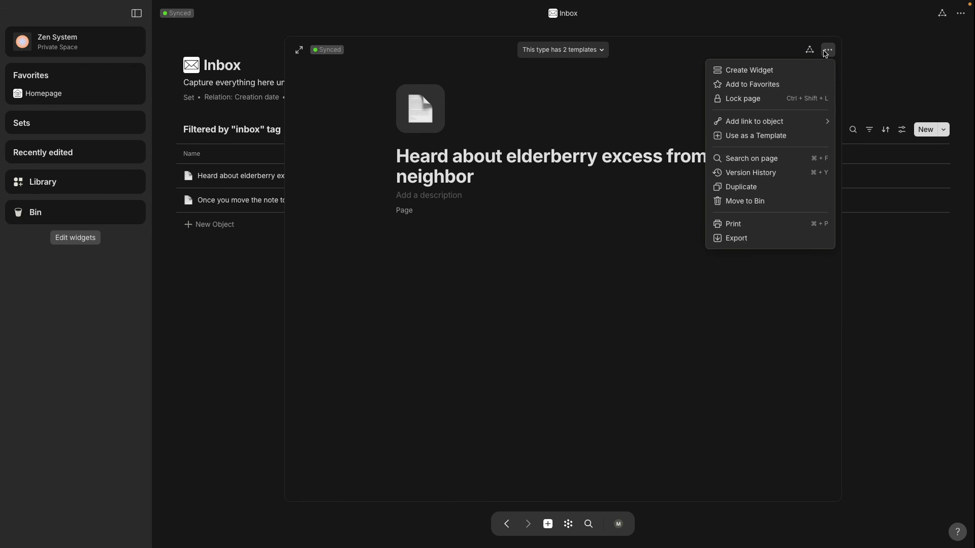
mouse_move(791, 125)
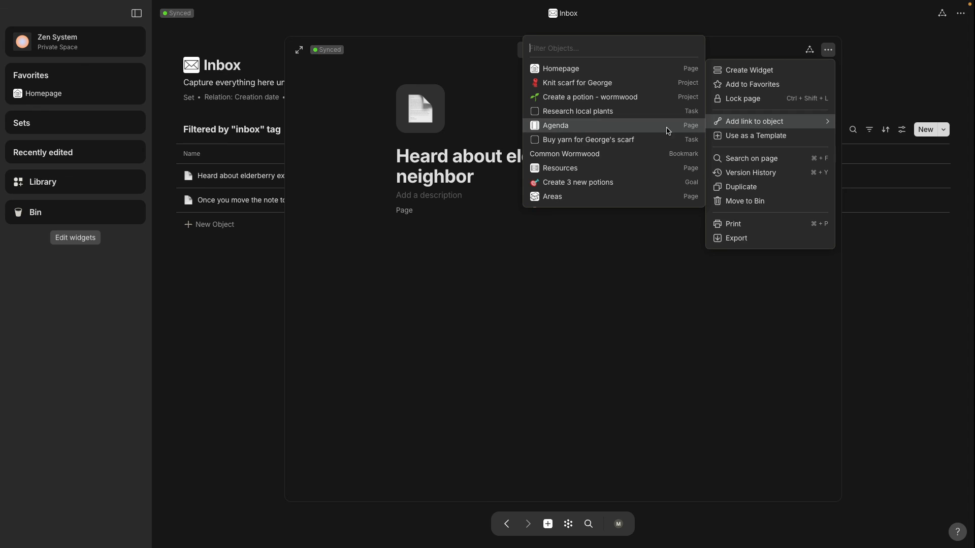
click(613, 187)
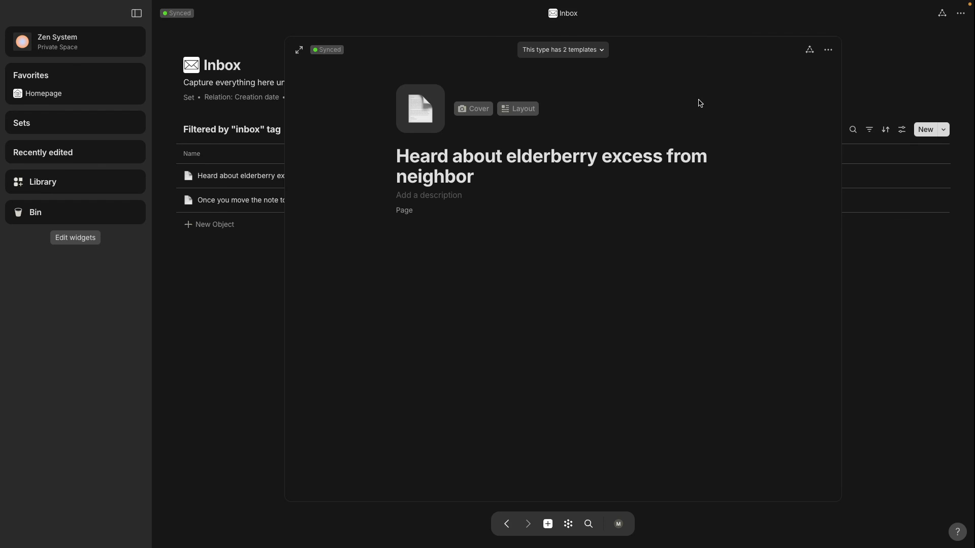
Close the elderberry note and remove its inbox tag in the Inbox set
click(811, 21)
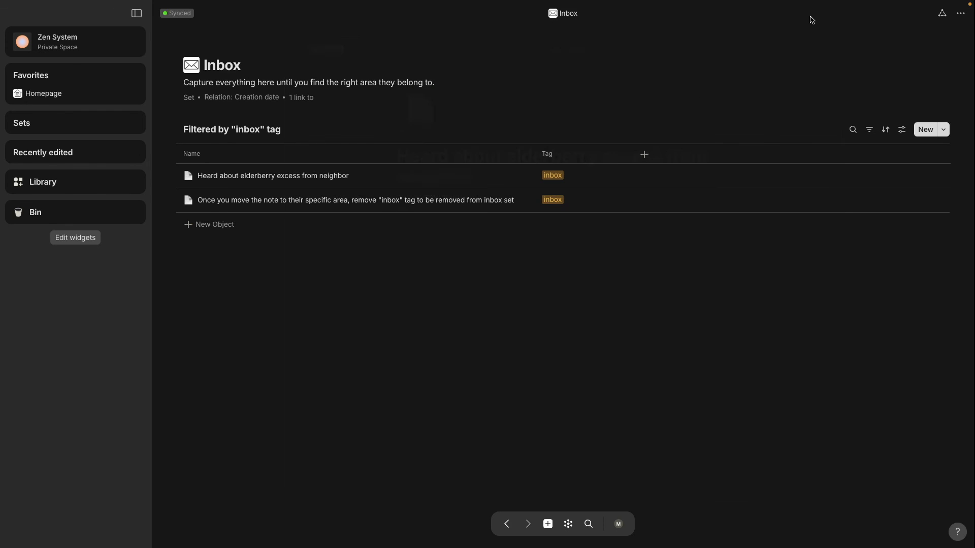
click(559, 177)
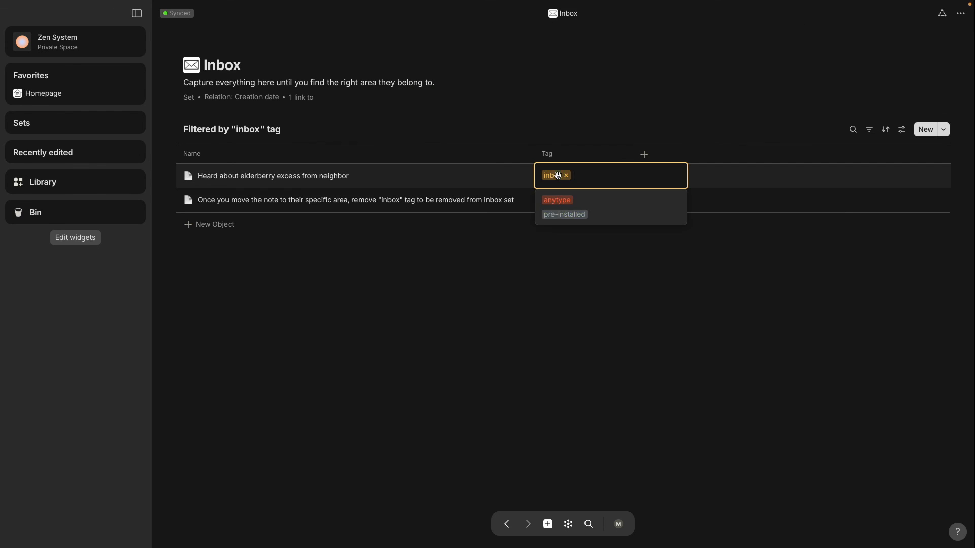
click(568, 178)
click(444, 291)
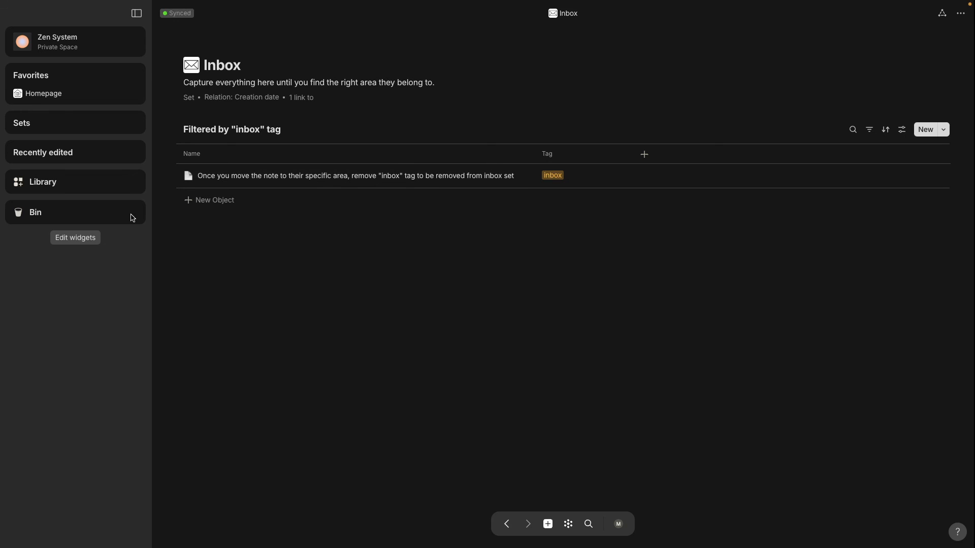
In the goal "Create 3 new potions", add a mention of the Common Wormwood bookmark below the linked elderberry note
click(39, 97)
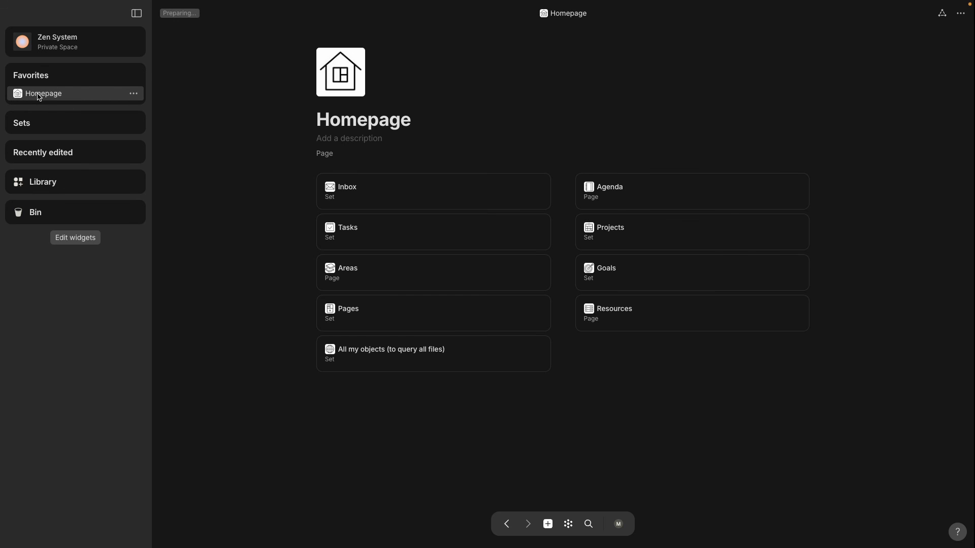
click(628, 269)
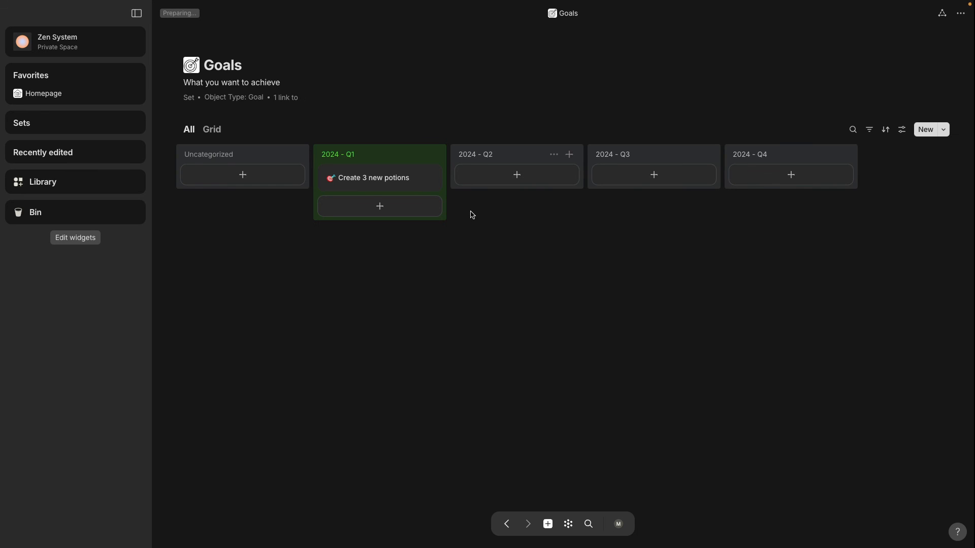
click(408, 185)
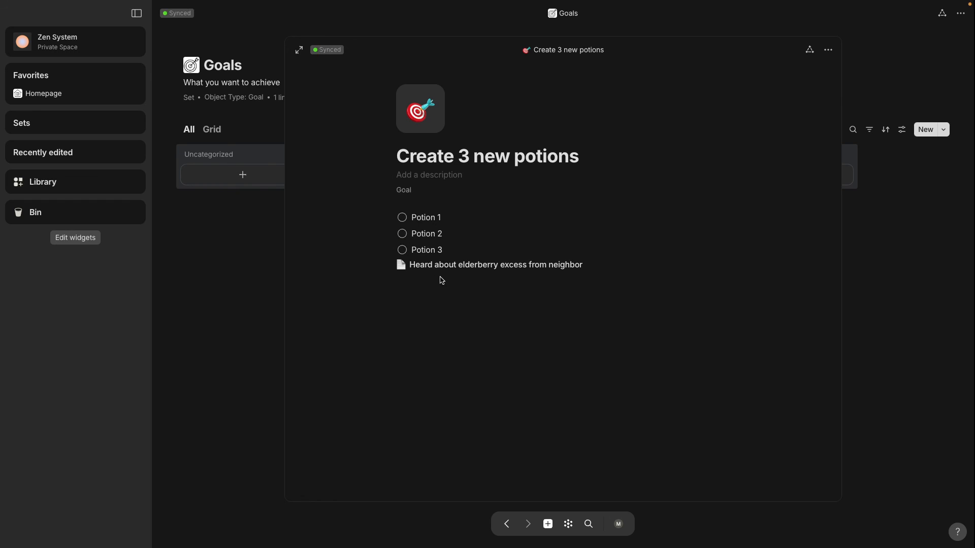
mouse_move(461, 268)
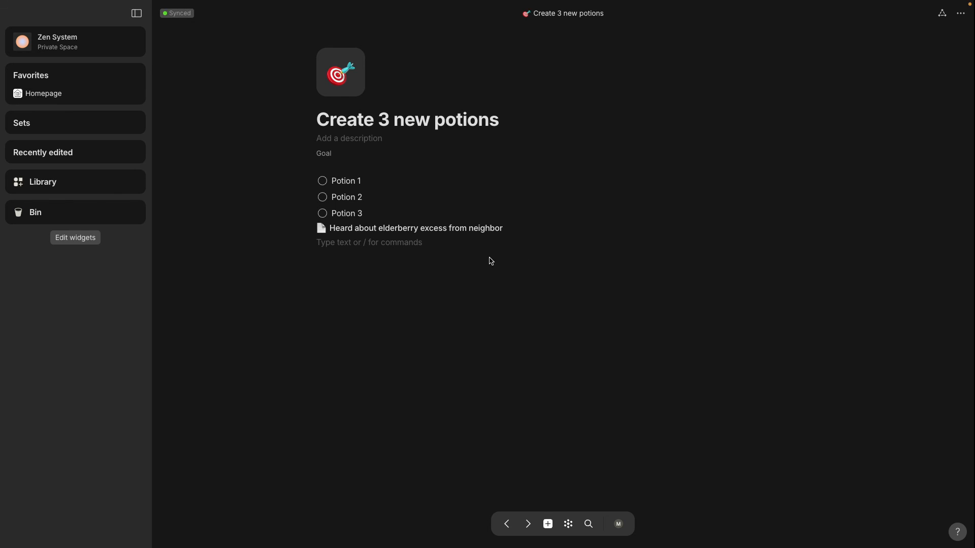
text(@worm)
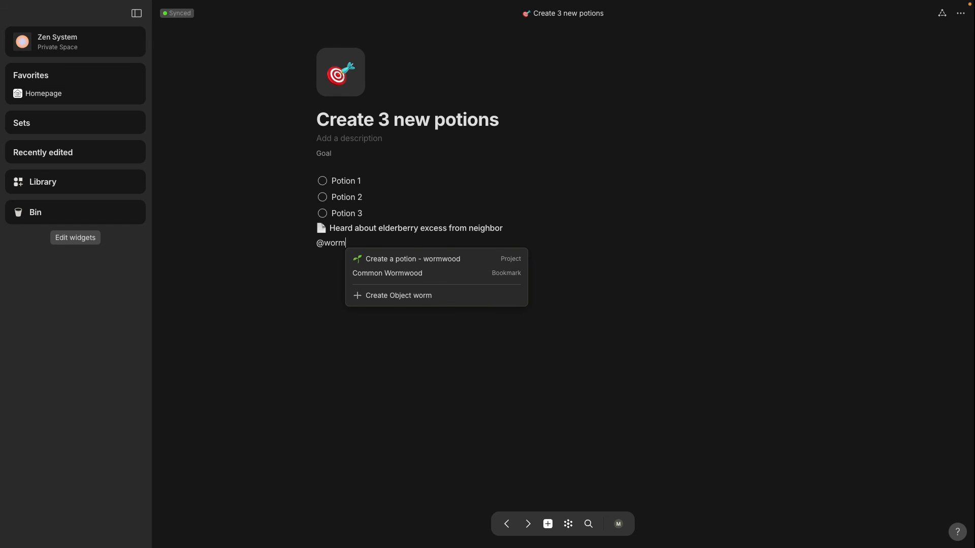
click(433, 278)
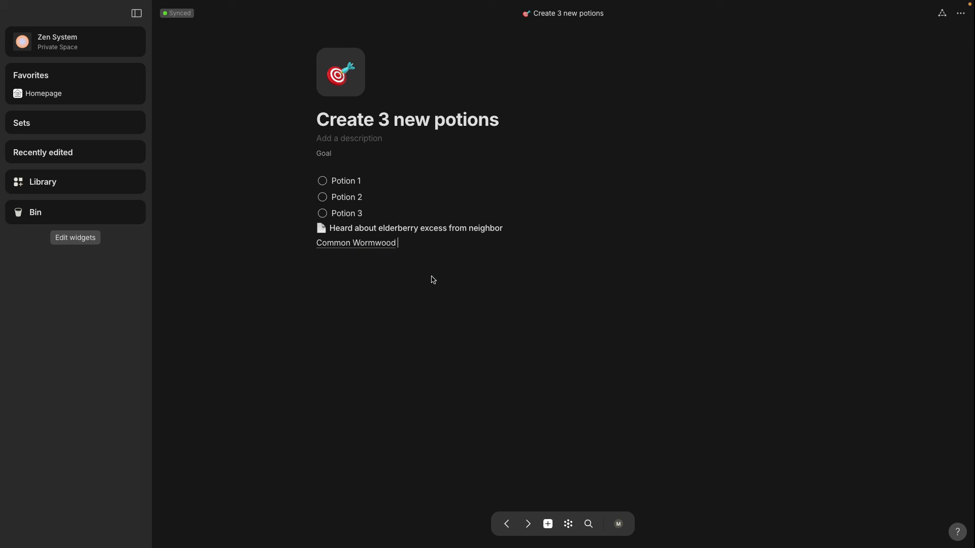
click(398, 324)
View the mentioned Common Wormwood bookmark and the Pages set, and return to the Homepage
click(372, 244)
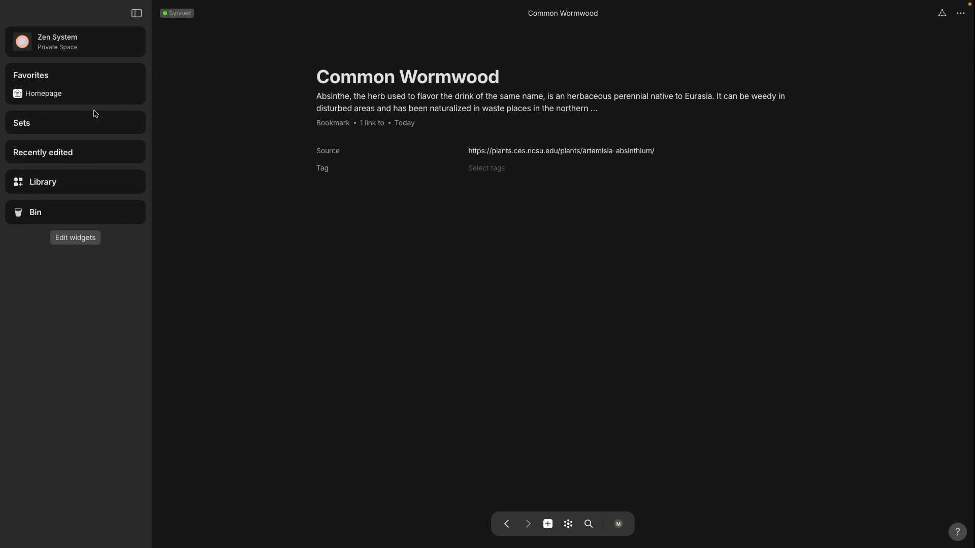
click(60, 95)
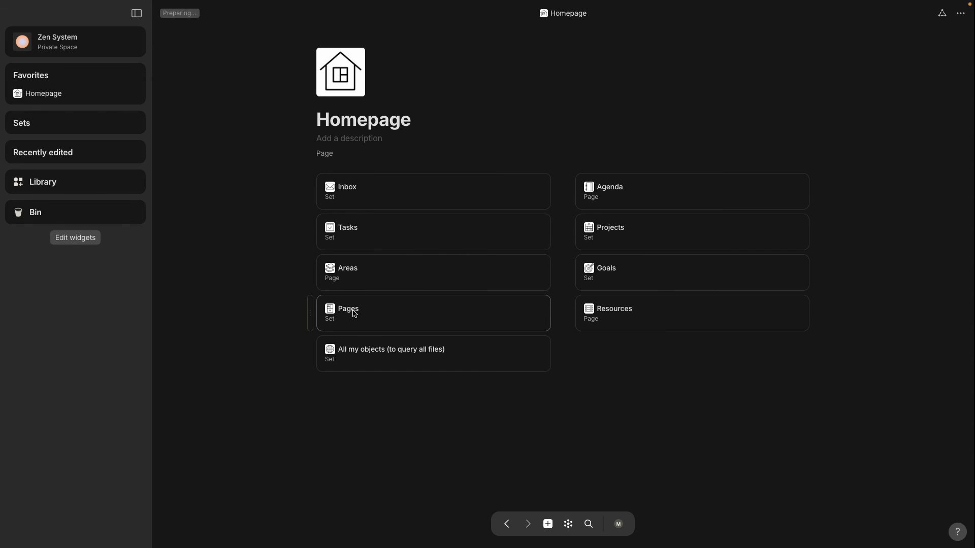
click(354, 312)
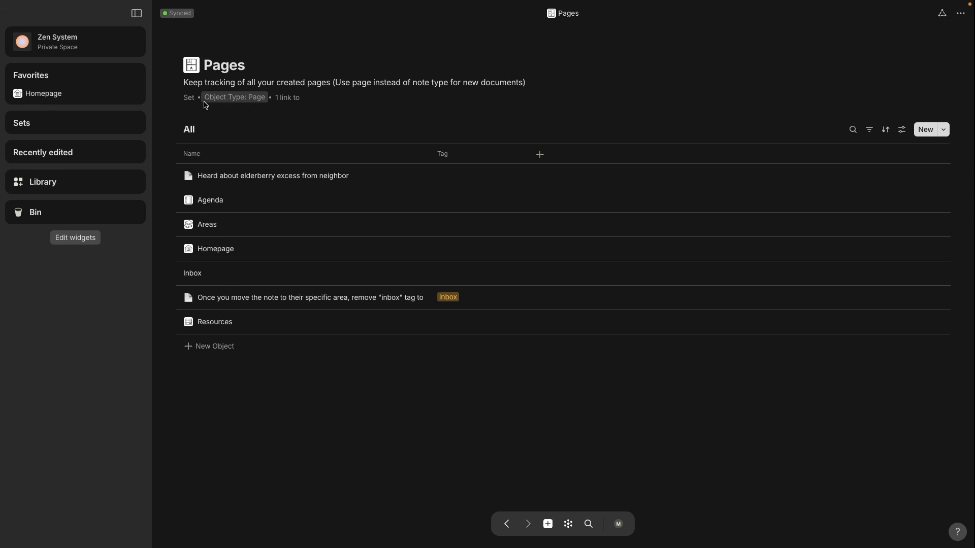
click(44, 94)
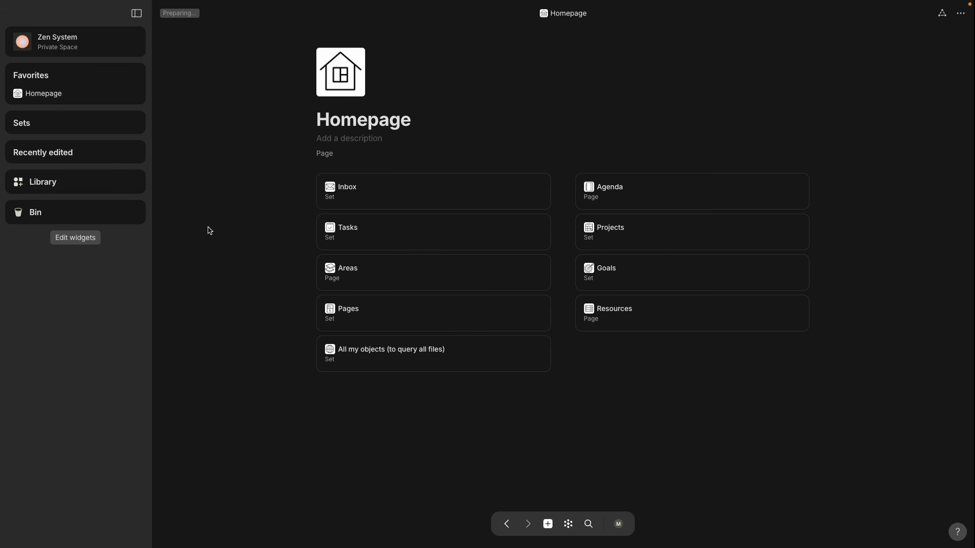
Show the Object type and Last modified date columns in the Types view of the All my objects set
click(362, 354)
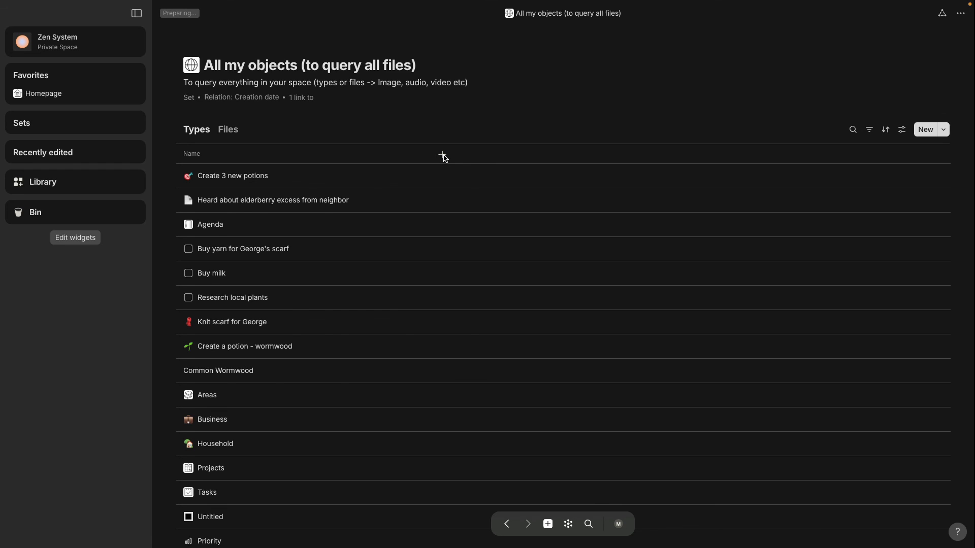
click(443, 155)
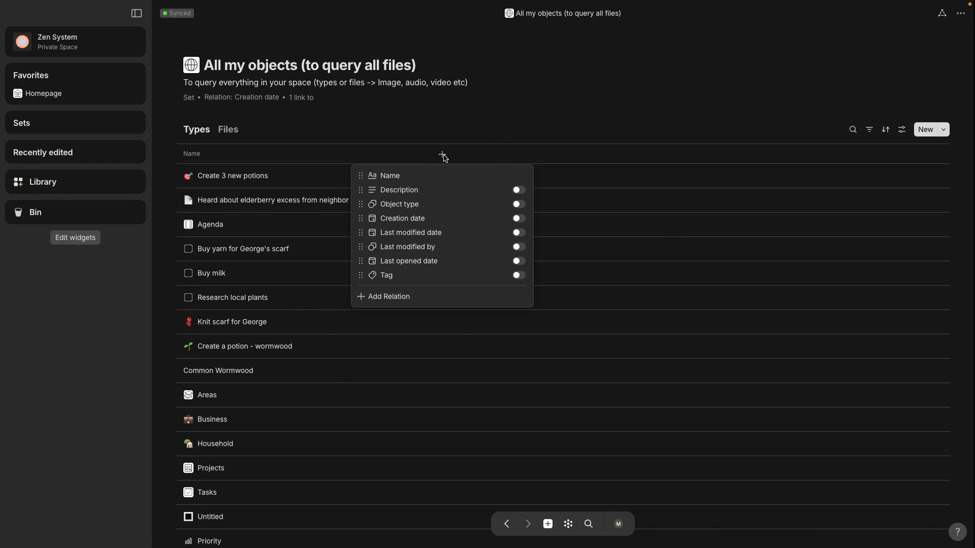
click(519, 204)
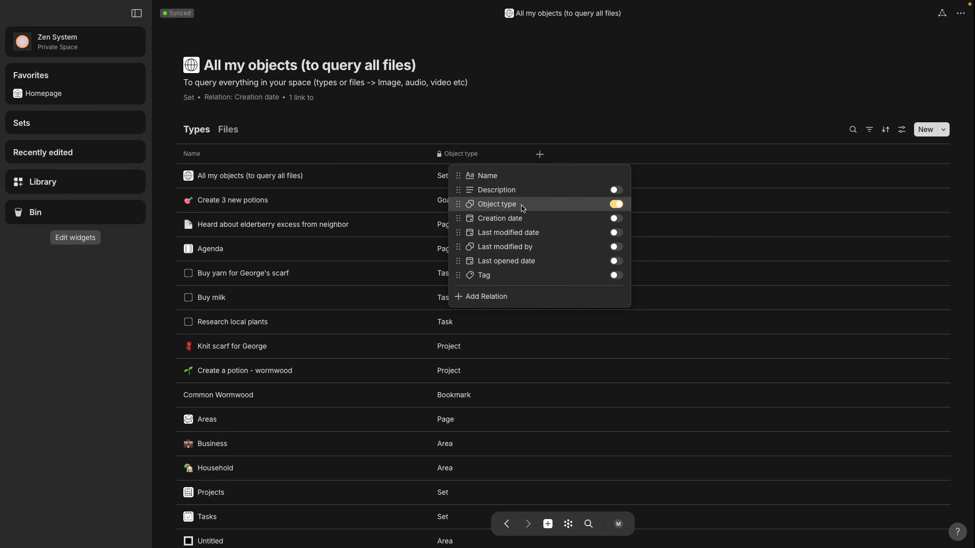
click(540, 156)
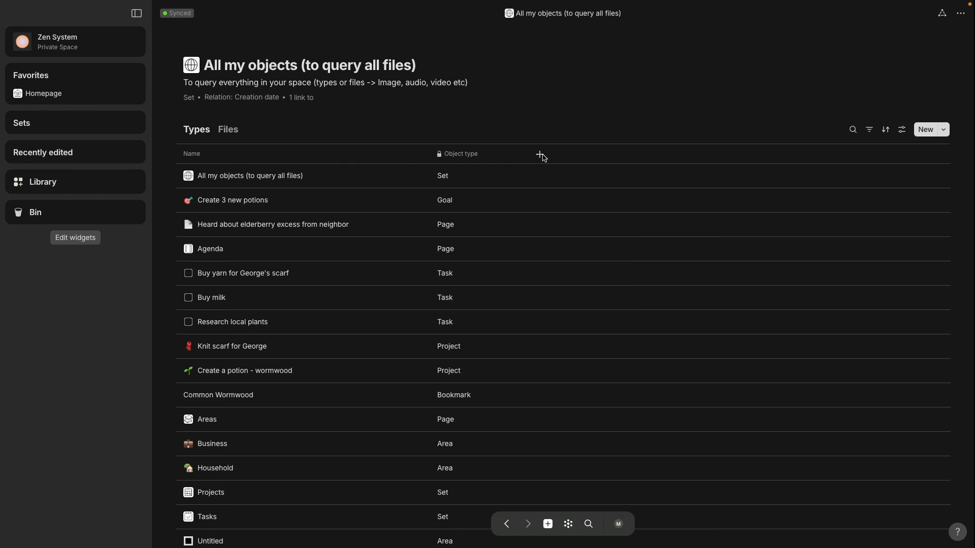
click(541, 155)
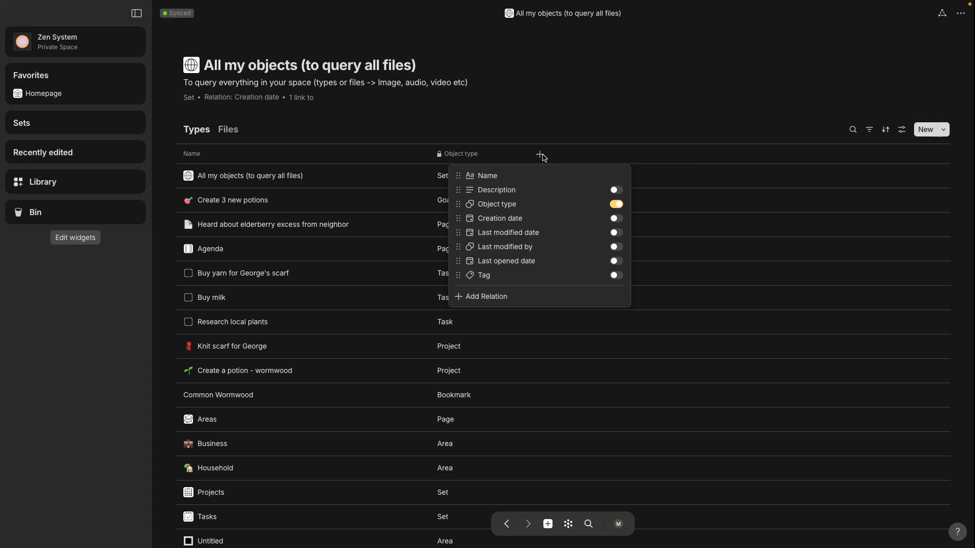
click(619, 234)
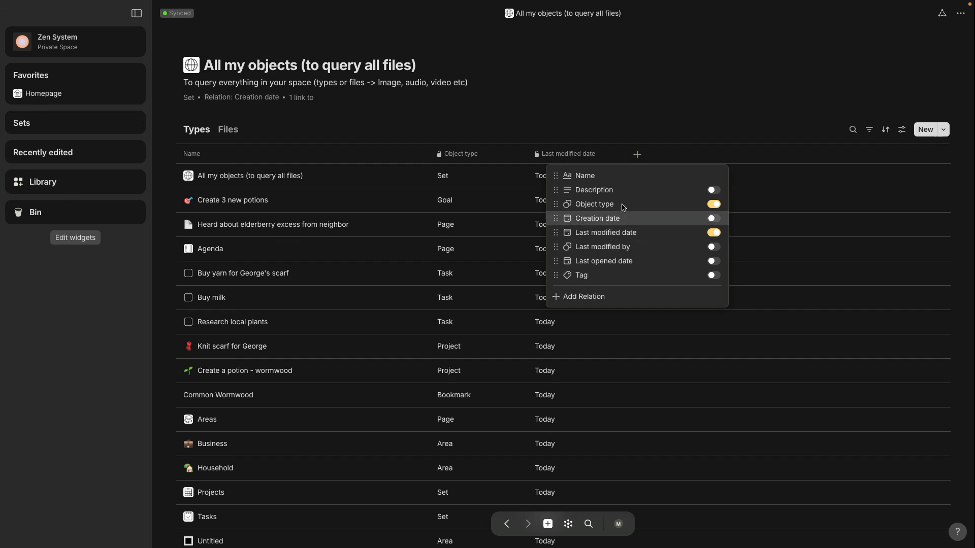
click(621, 113)
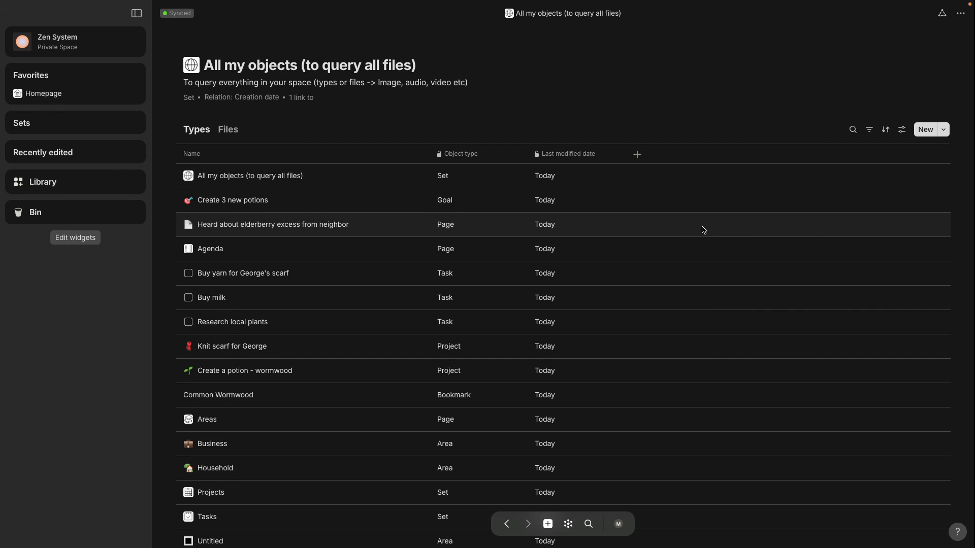
Look through the listed objects and show the Creation date column in the Types view as well
scroll(703, 228, down, 7)
scroll(703, 228, up, 8)
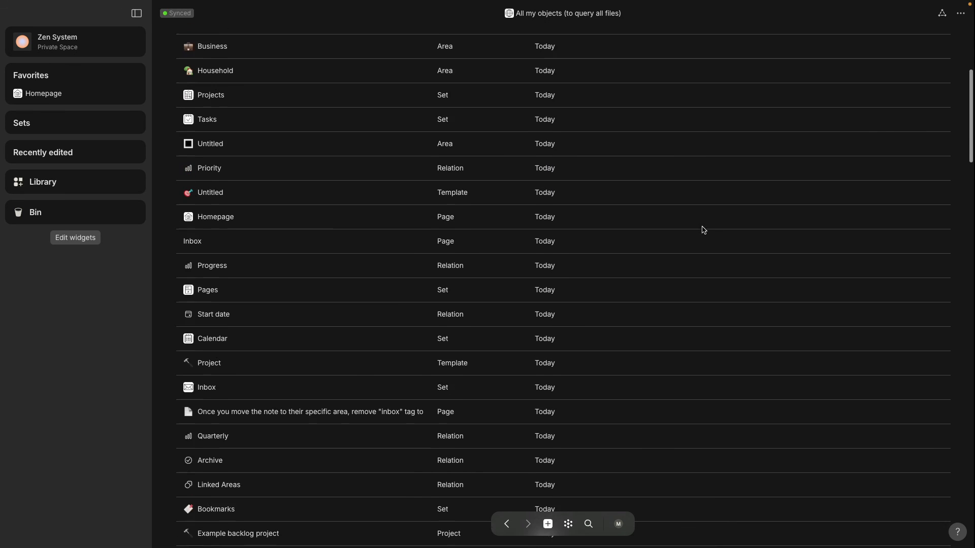
click(637, 155)
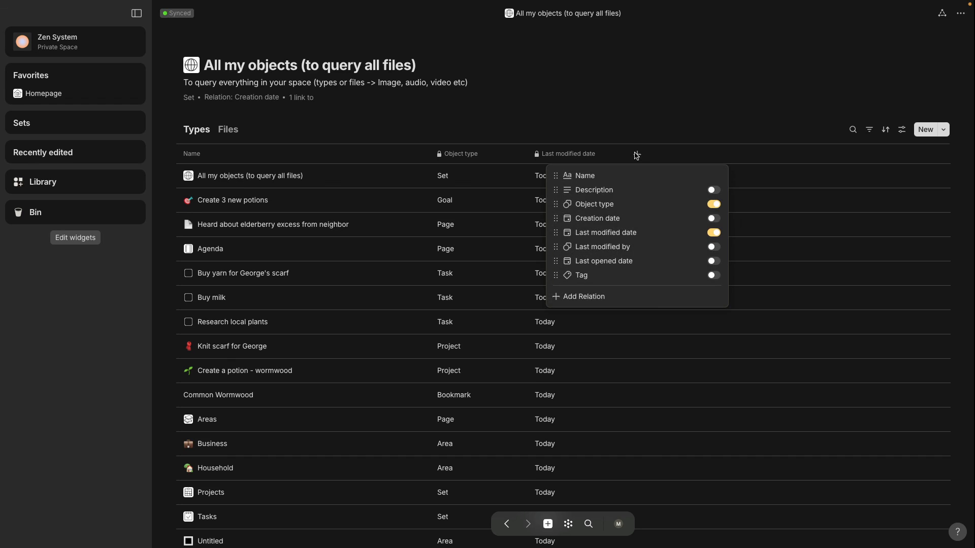
click(713, 218)
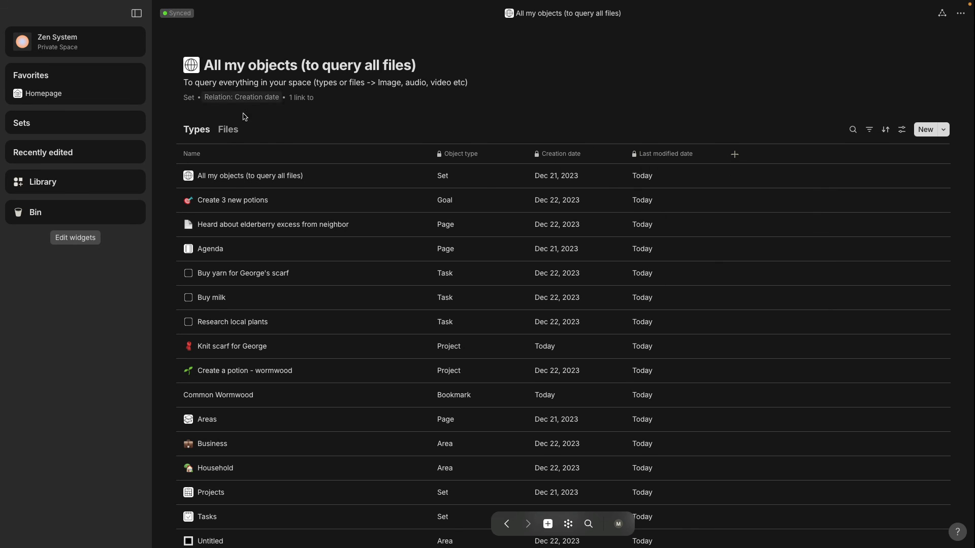
Switch the All my objects set to its Files view and inspect that view's filters
click(228, 131)
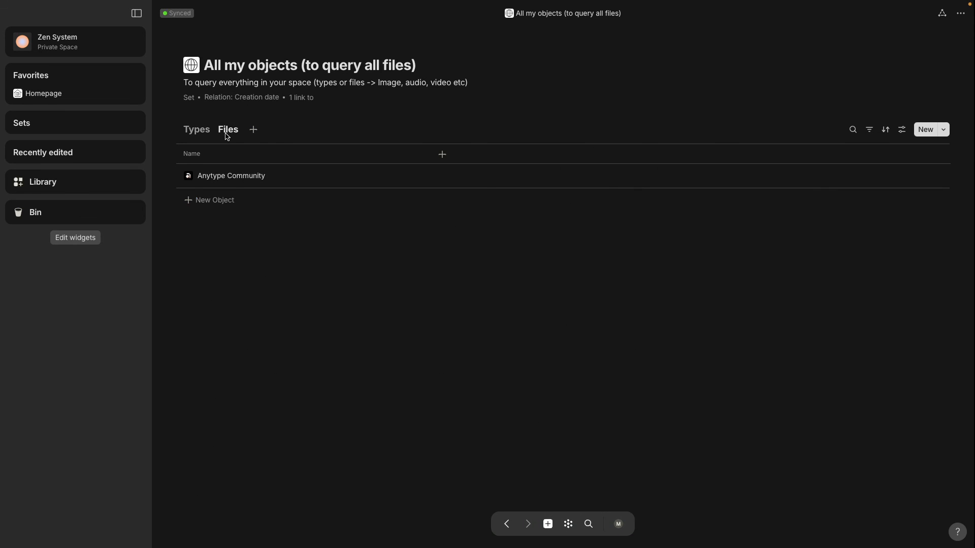
click(870, 133)
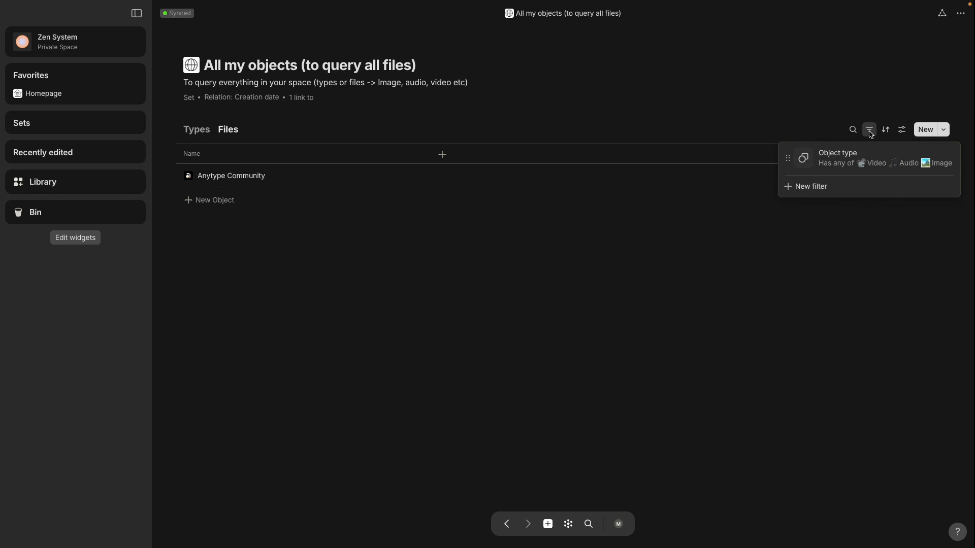